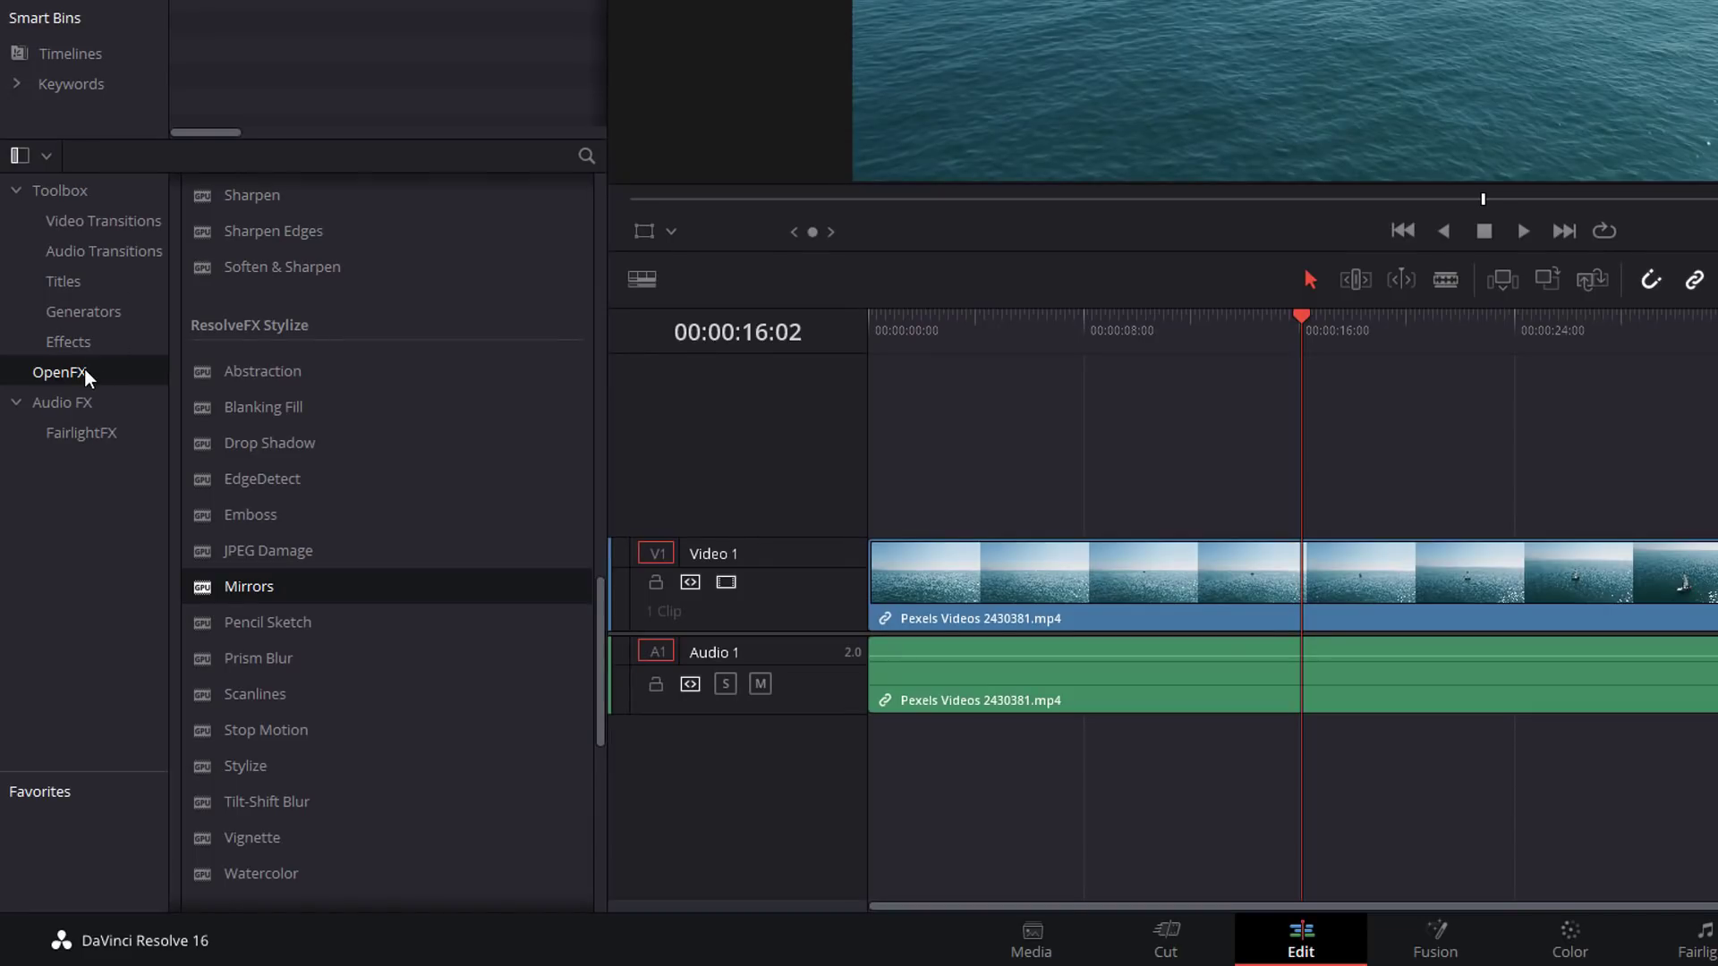
- Drop the ResolveFX Stylize Mirrors effect onto the sailboat sea clip on V1 and select it
mouse_move(602, 619)
left_mouse_down()
mouse_move(612, 459)
mouse_move(609, 627)
left_mouse_up()
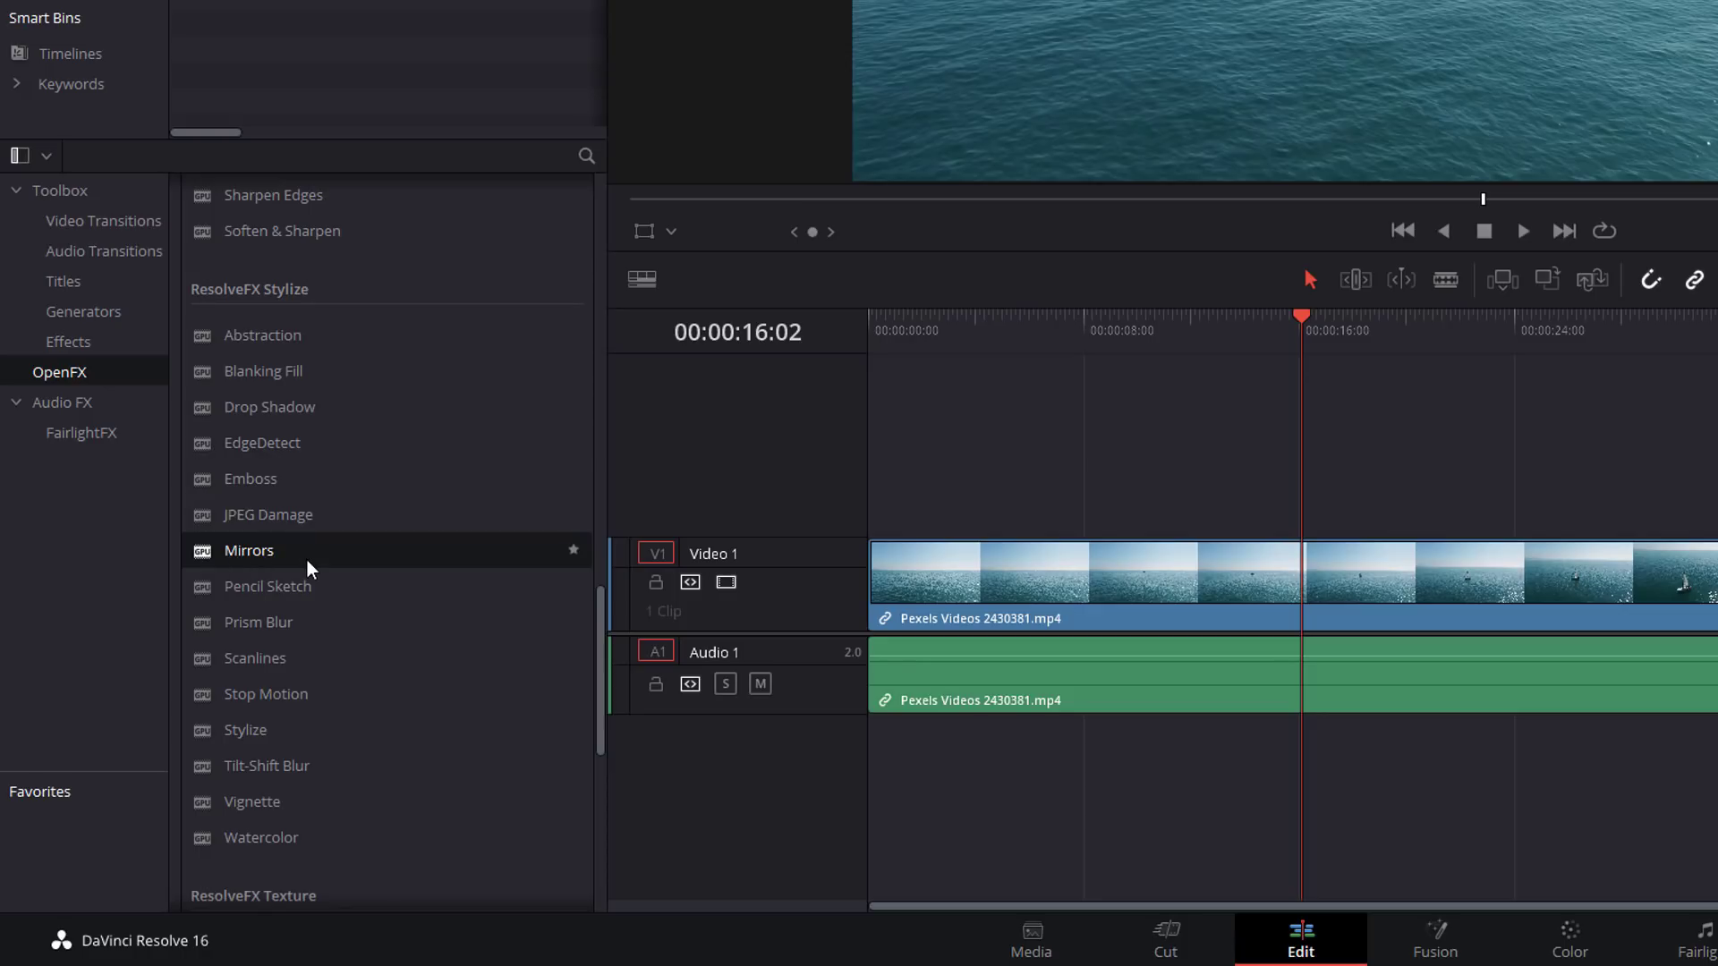
left_click_drag(228, 553, 1073, 591)
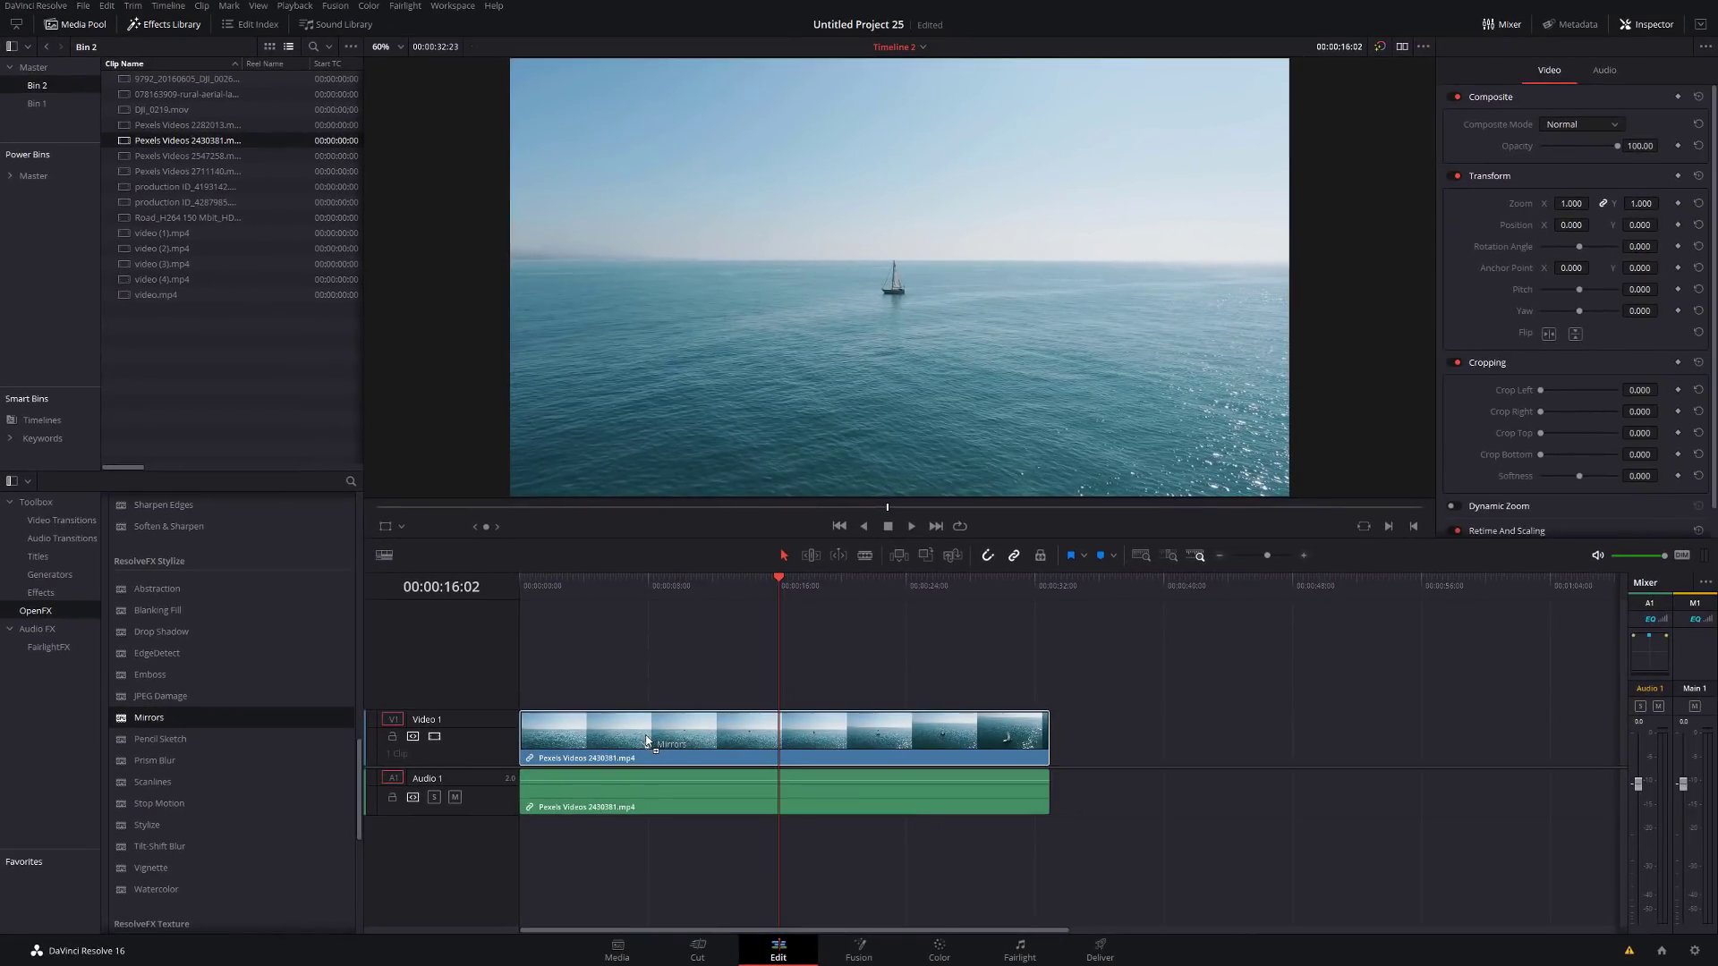
left_click_drag(647, 740, 648, 739)
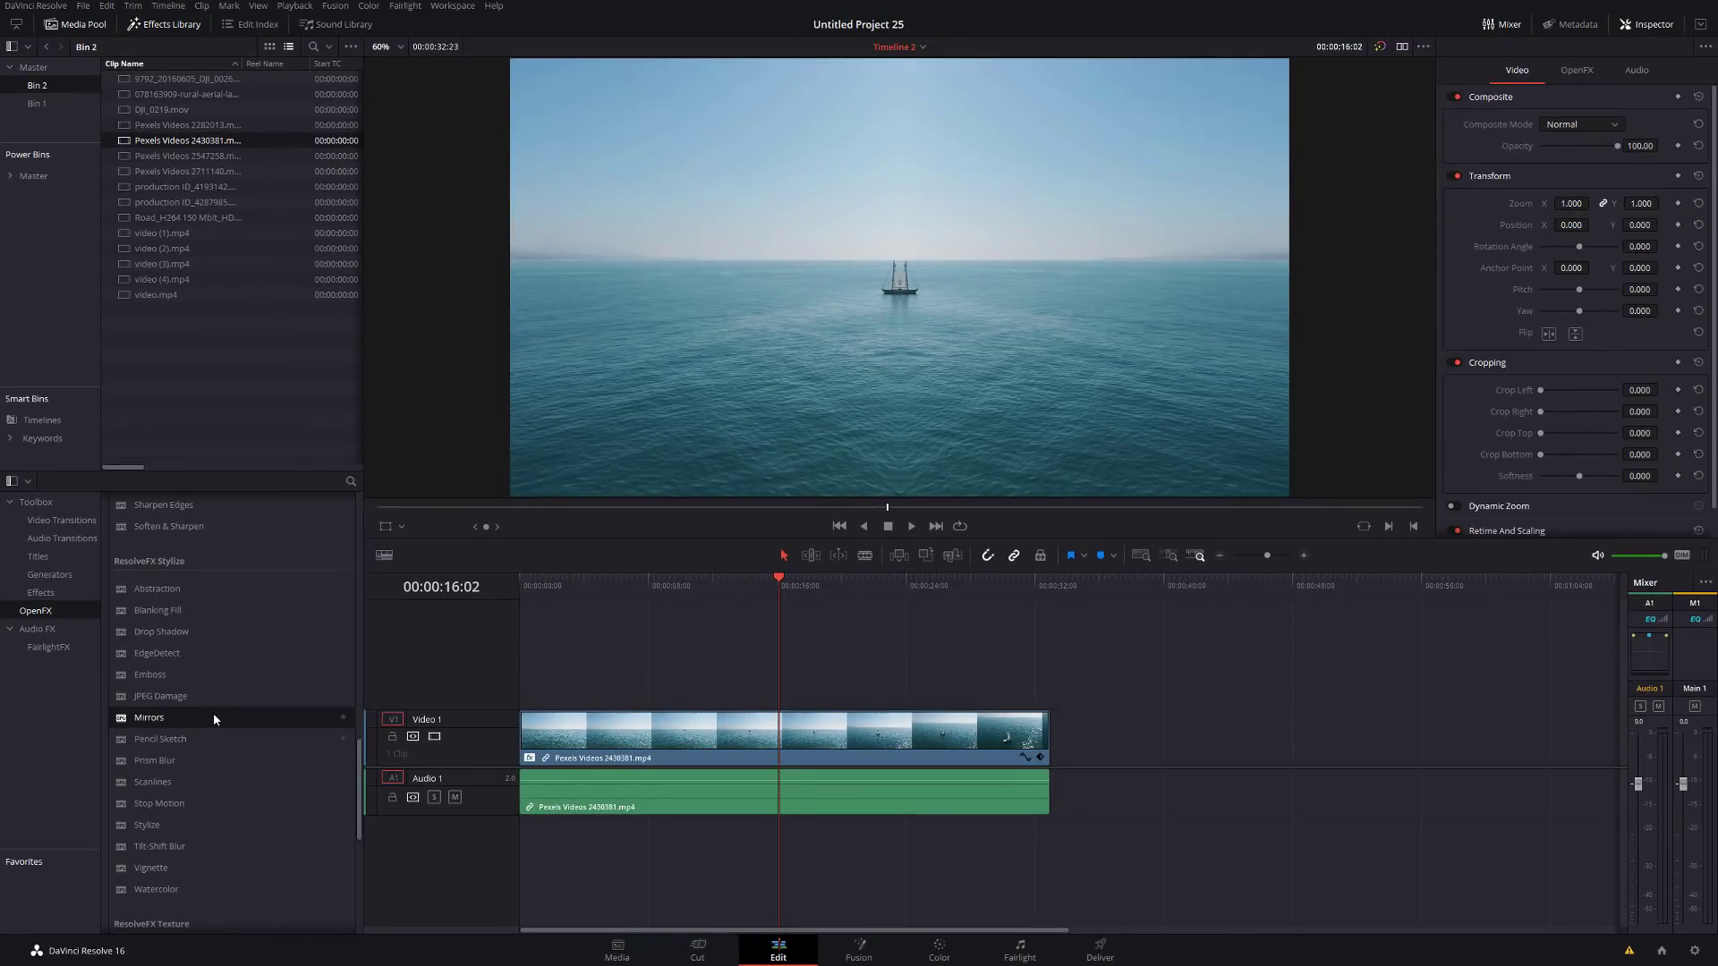
left_click(663, 734)
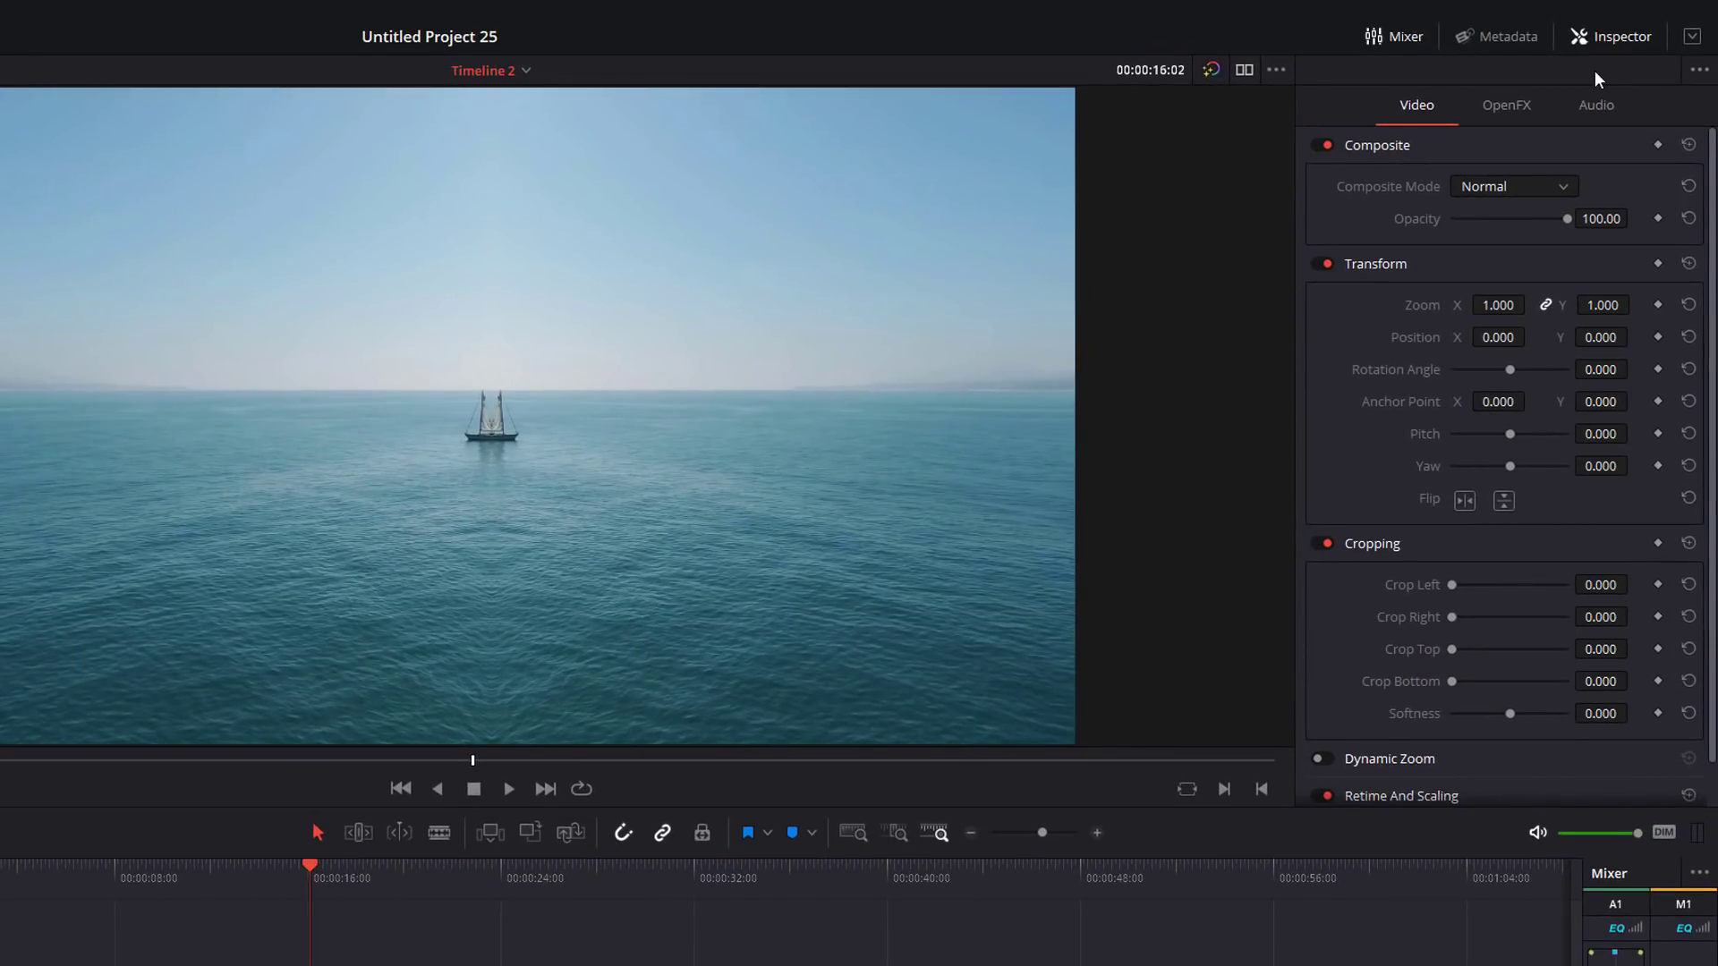
- Expand the Mirrors effect in the Inspector's OpenFX tab and try adjusting Mirror 1
left_click(1504, 109)
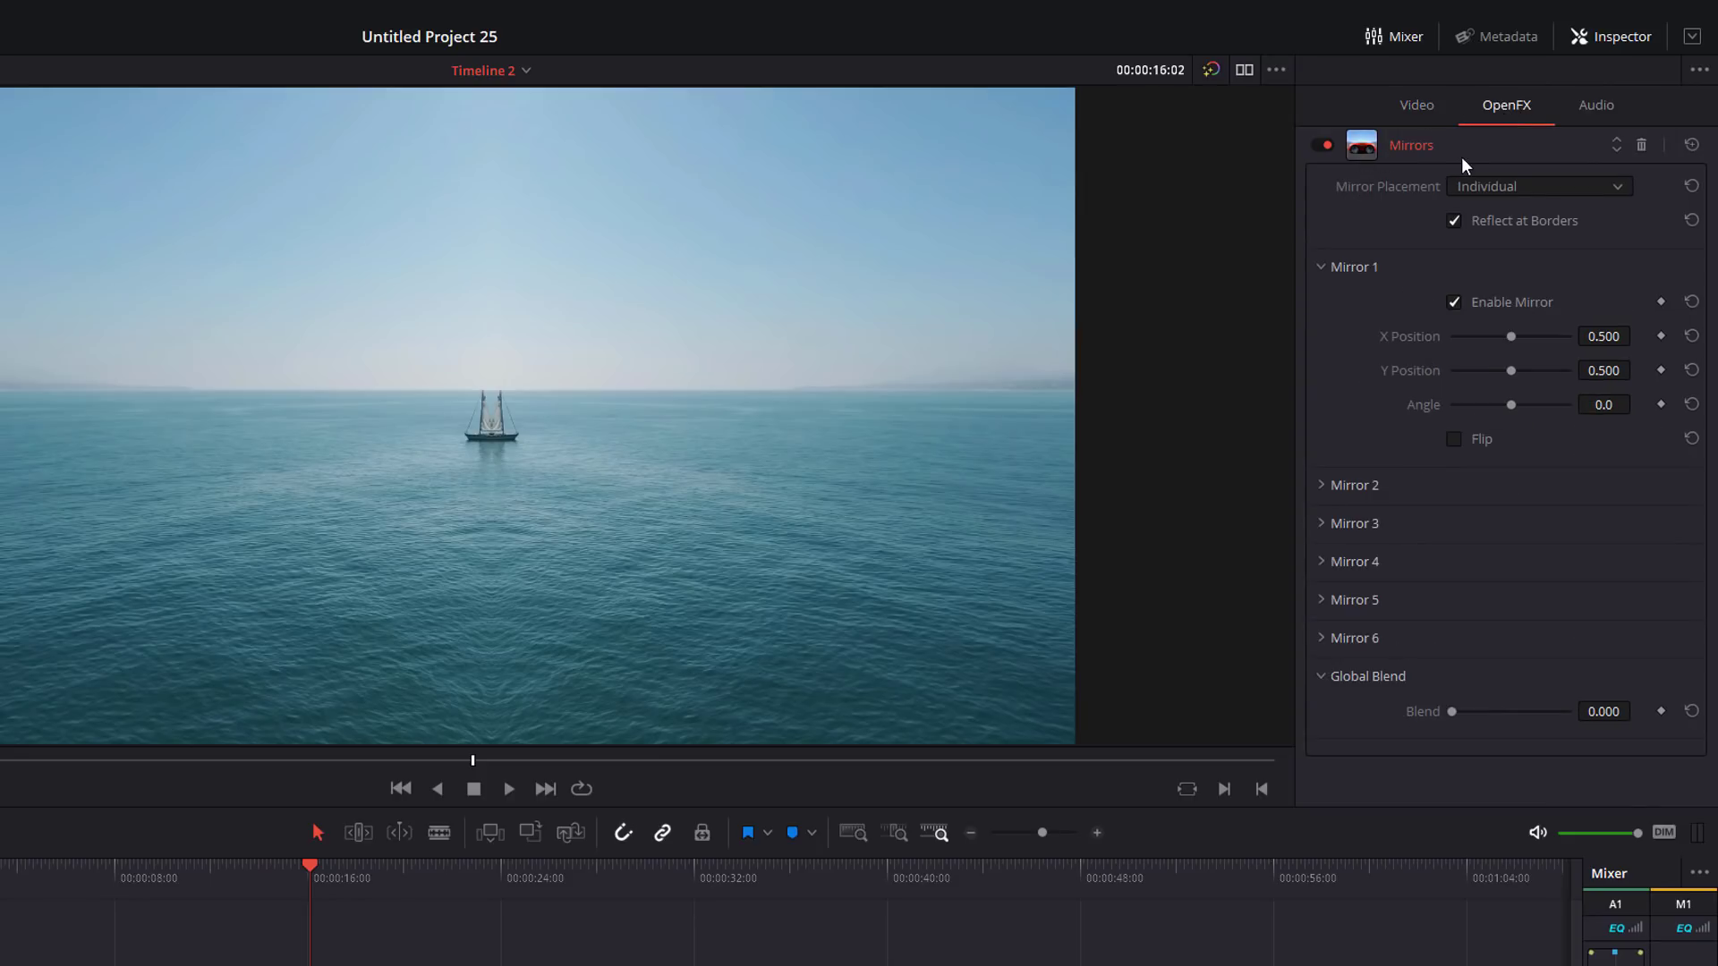
left_click(1404, 145)
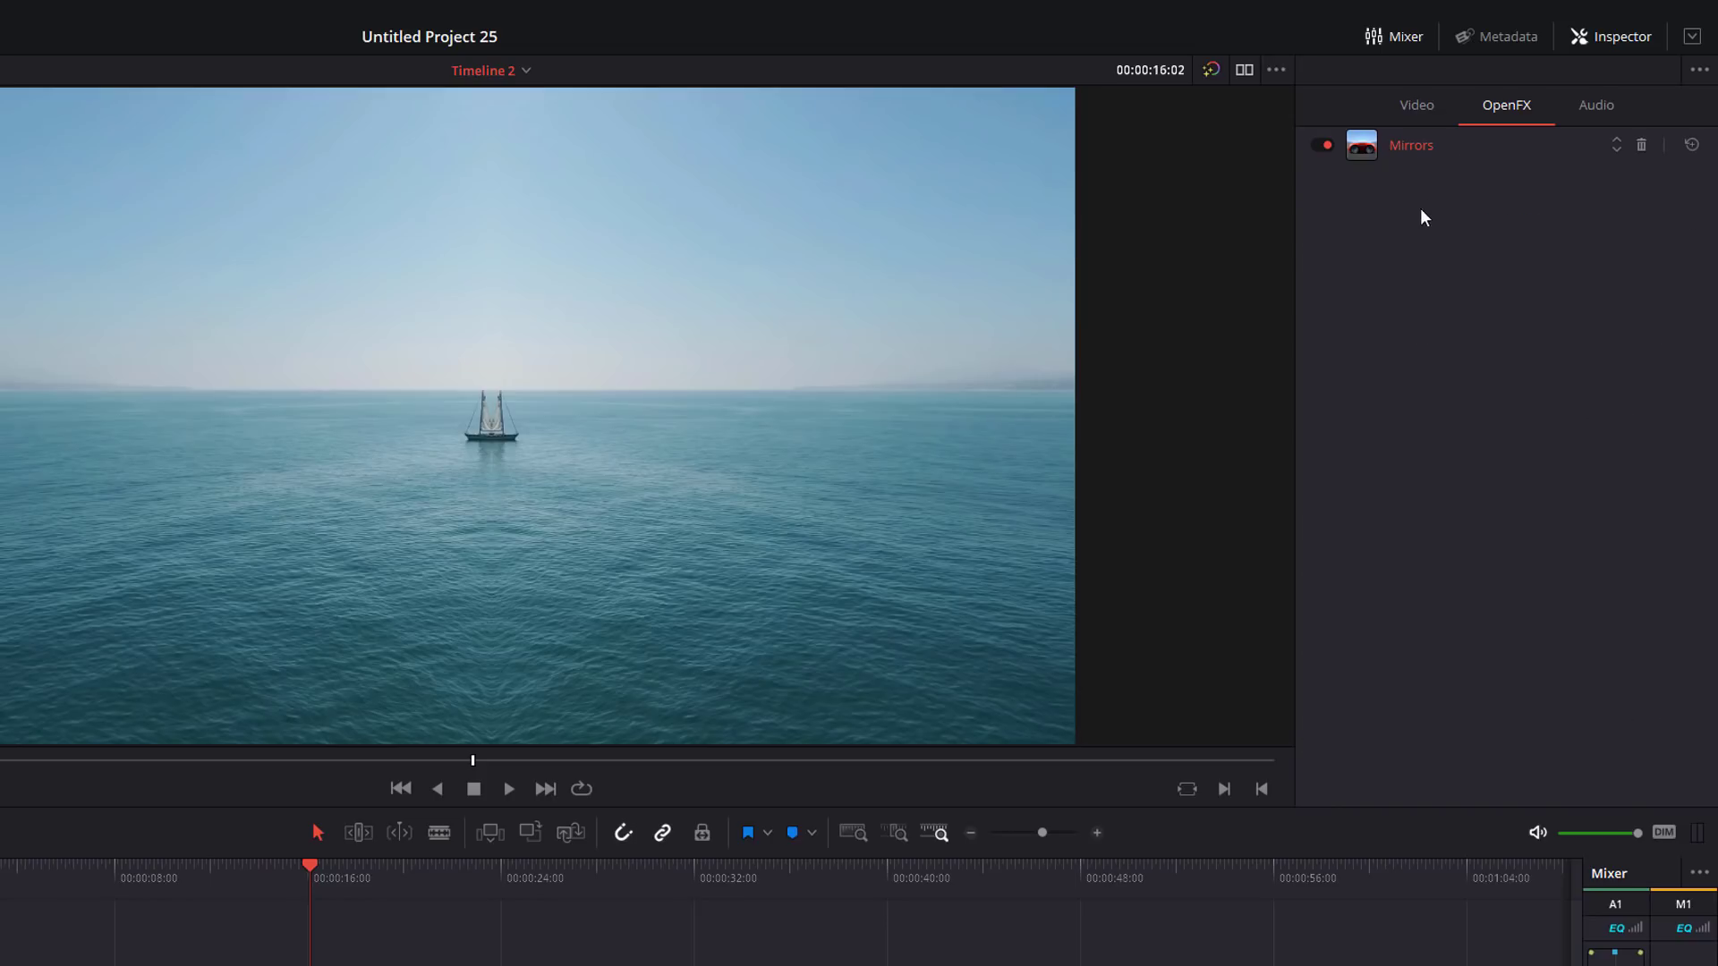
left_click(1410, 147)
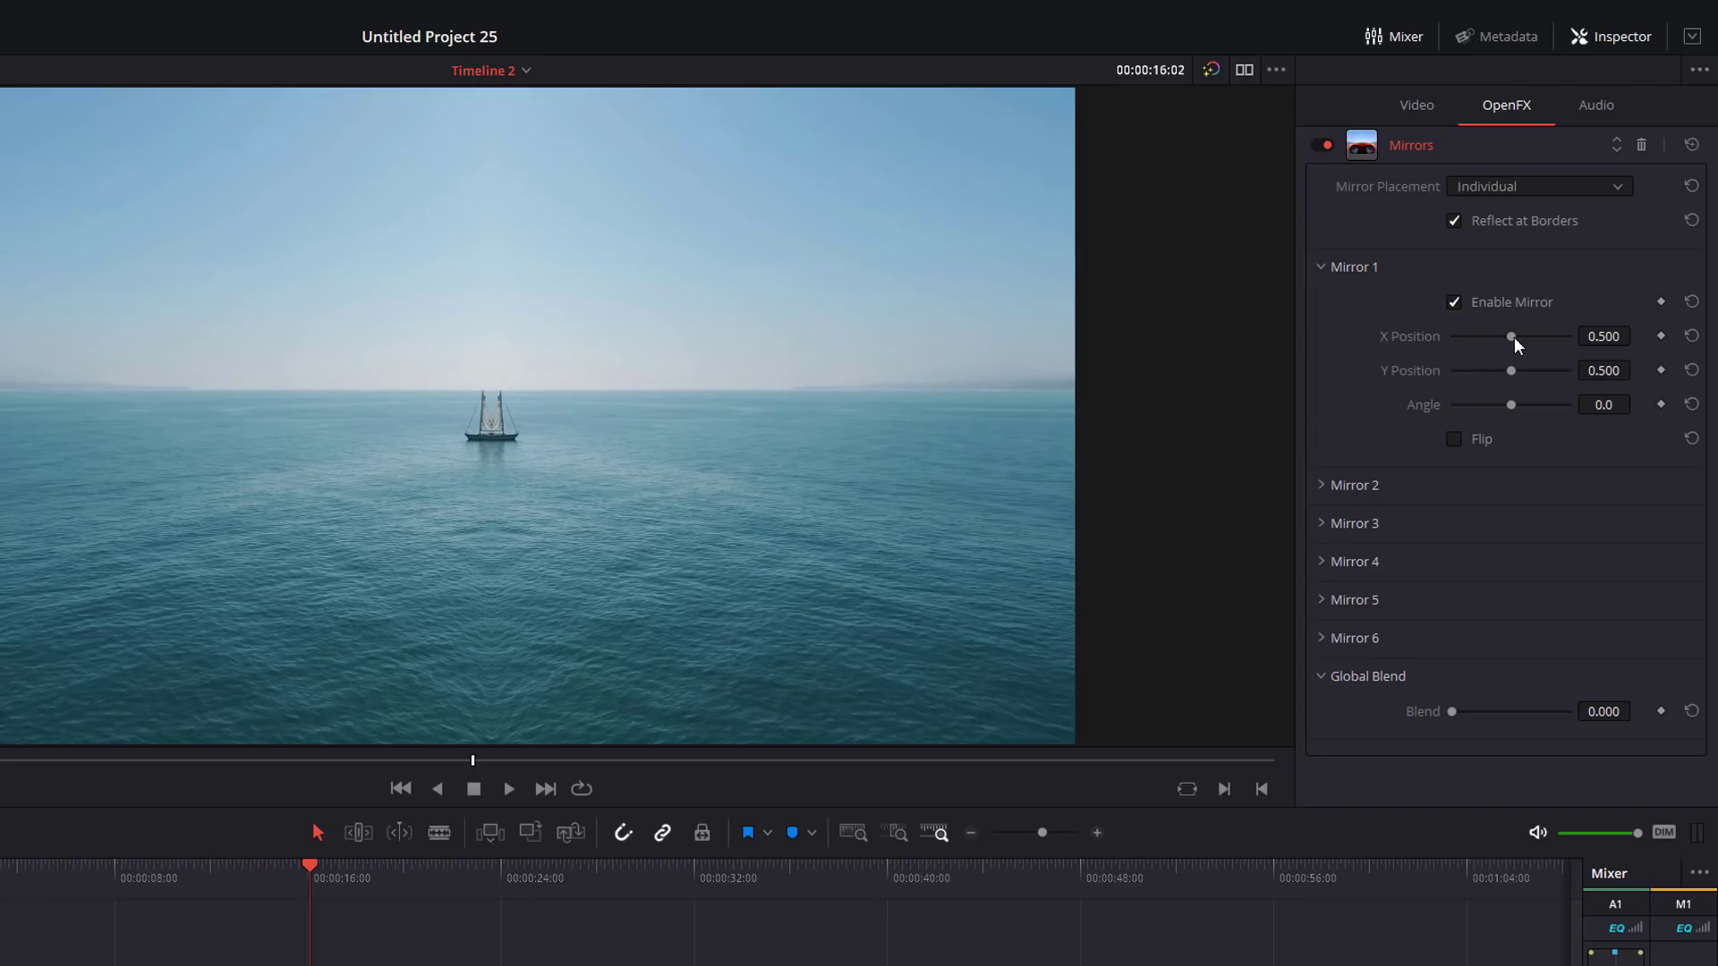
mouse_move(1514, 336)
left_mouse_down()
mouse_move(1494, 337)
mouse_move(1541, 336)
mouse_move(1484, 337)
mouse_move(1525, 340)
mouse_move(1489, 372)
mouse_move(1517, 366)
left_mouse_up()
- Reset Mirror 1's position, set Angle -45.0 and X Position 0.712, then preview playback
double_click(1430, 337)
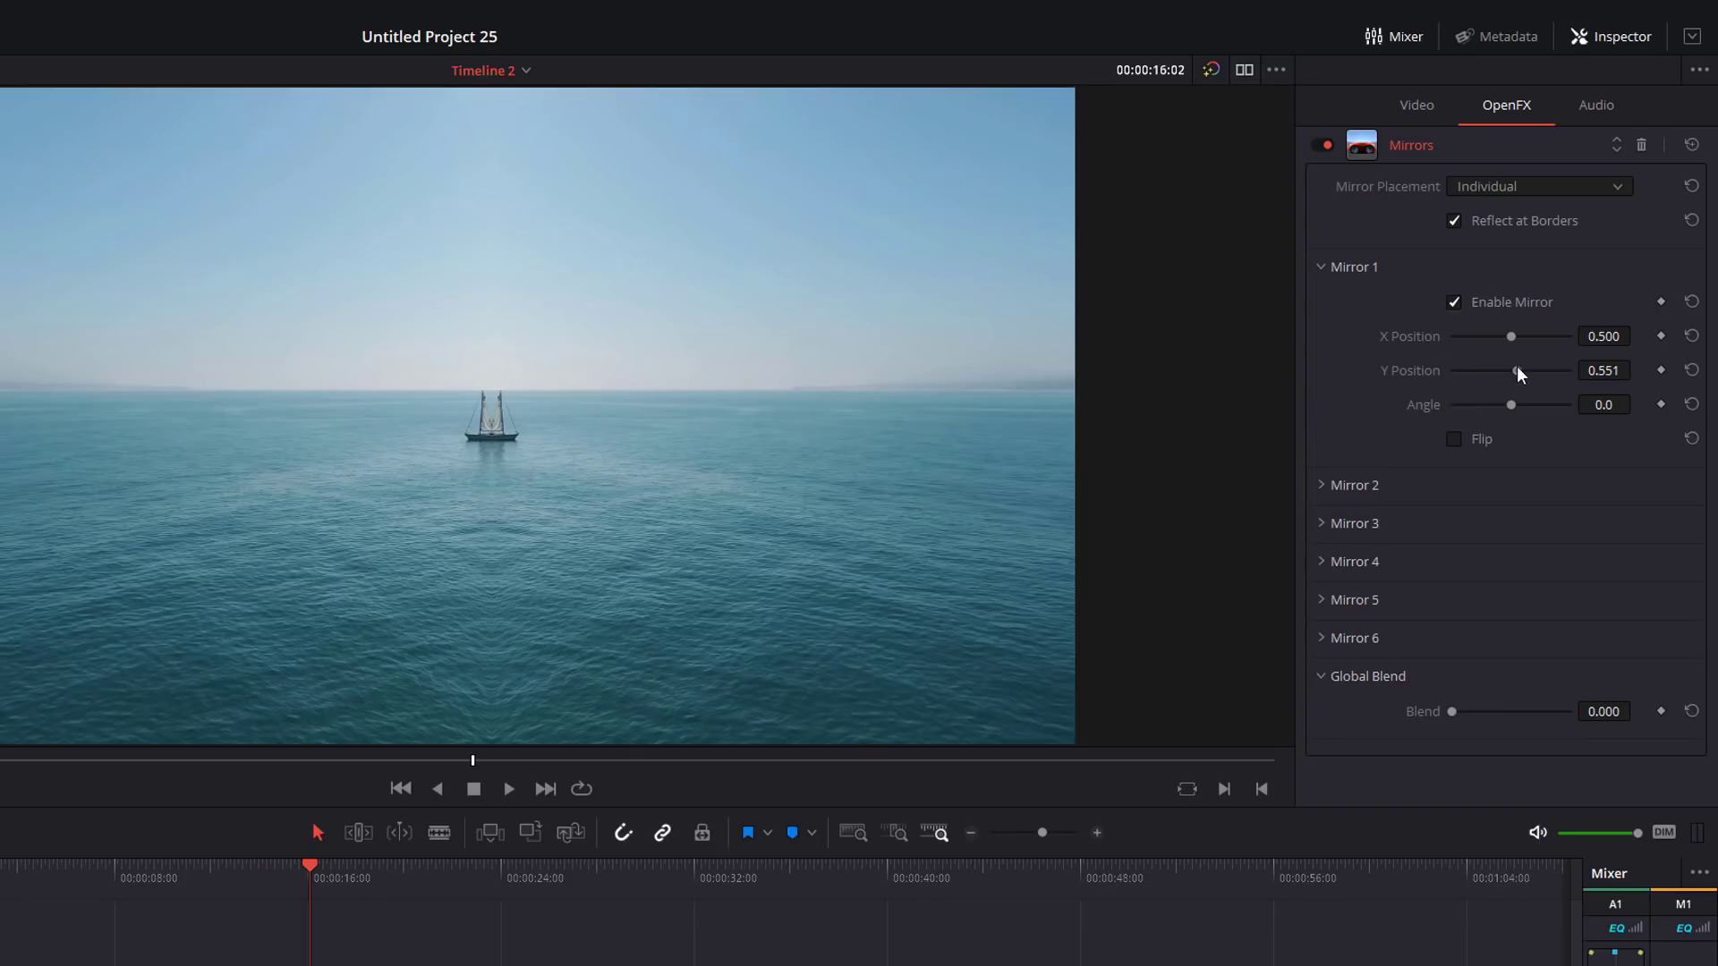
double_click(1416, 372)
left_click_drag(1511, 406, 1541, 411)
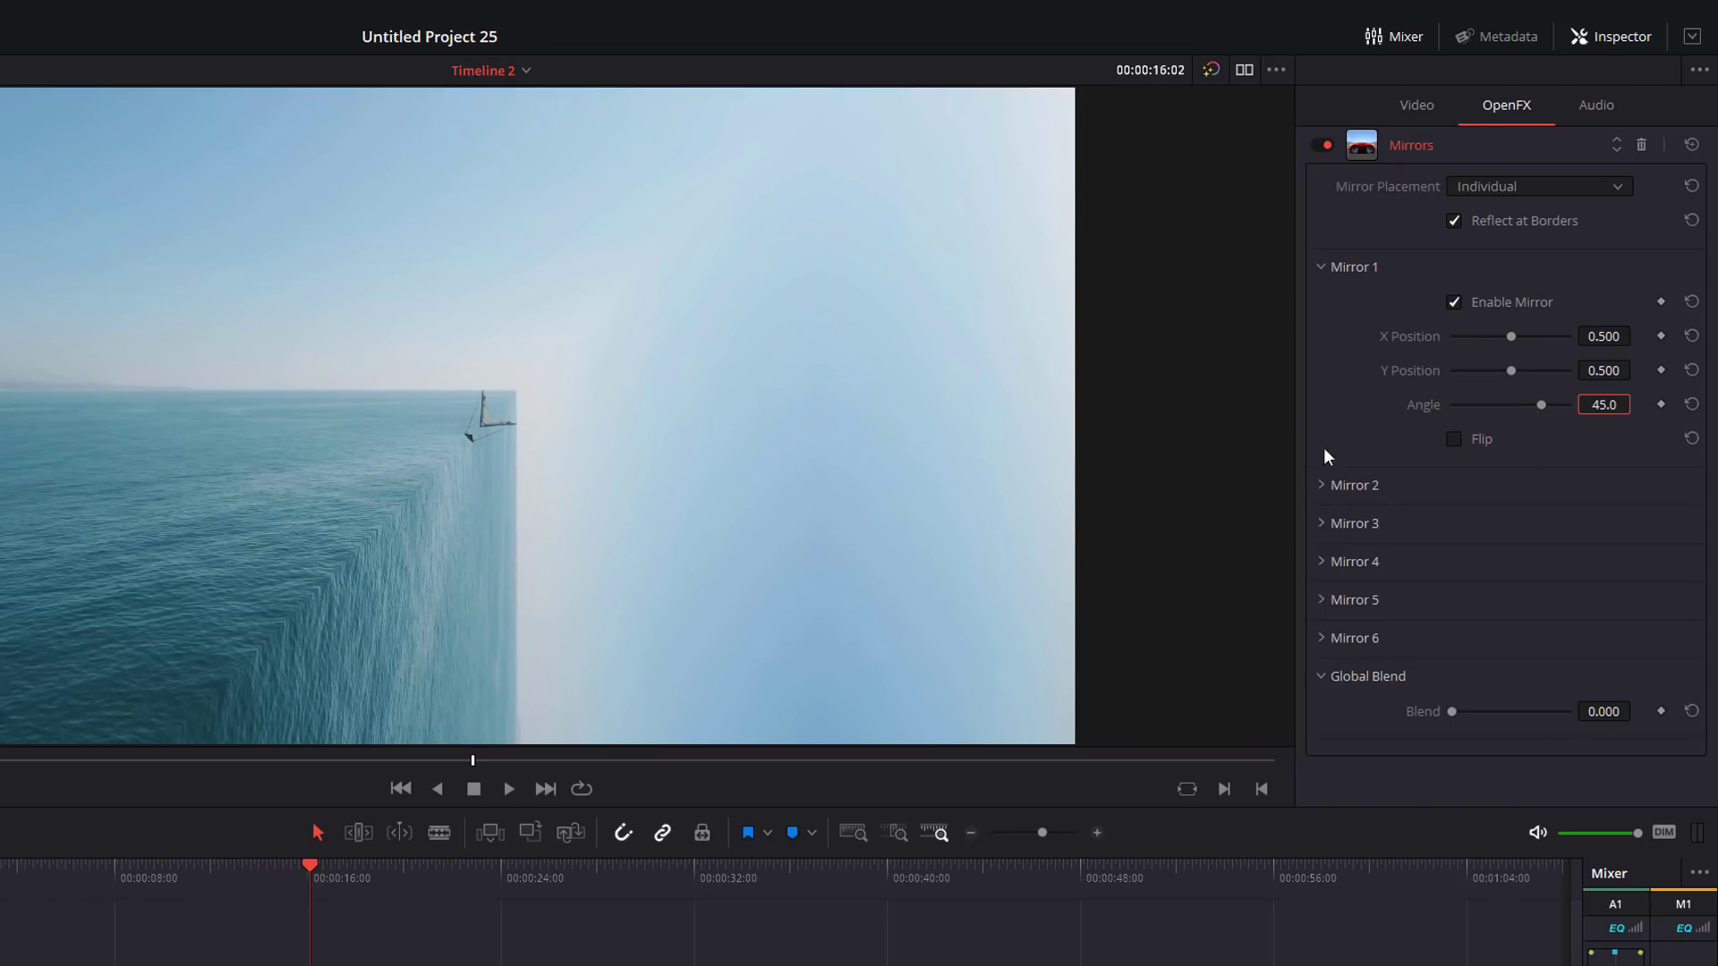
left_click_drag(1610, 405, 1611, 404)
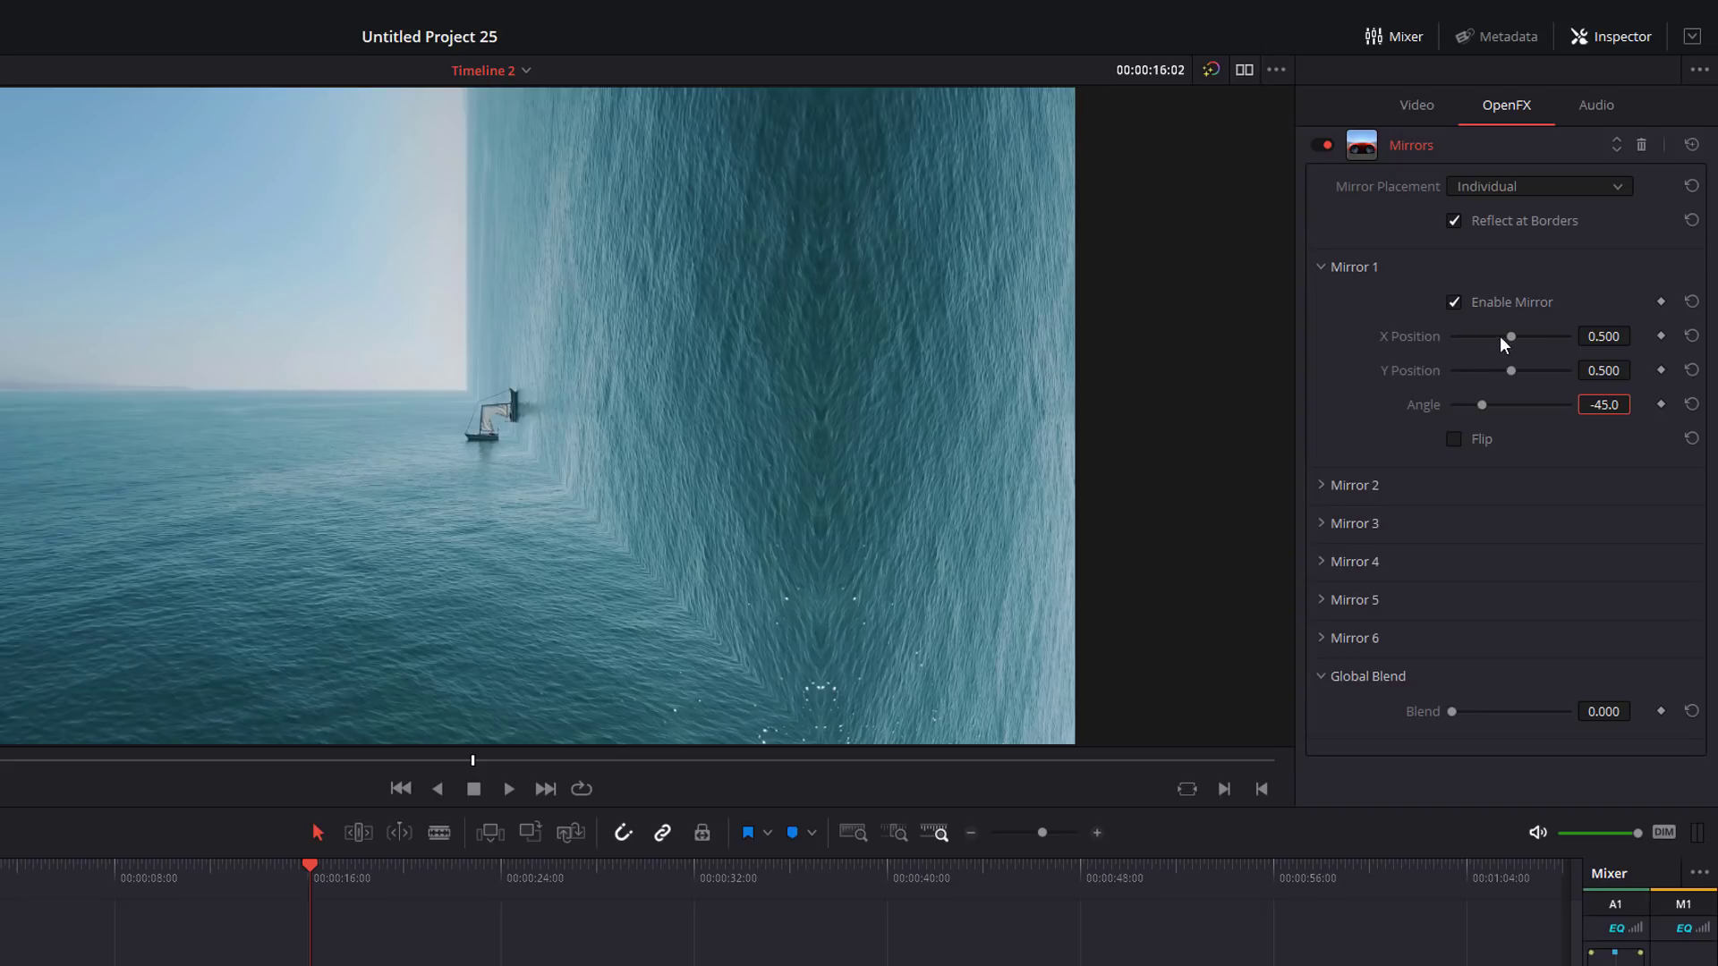
left_click_drag(1512, 347, 1539, 349)
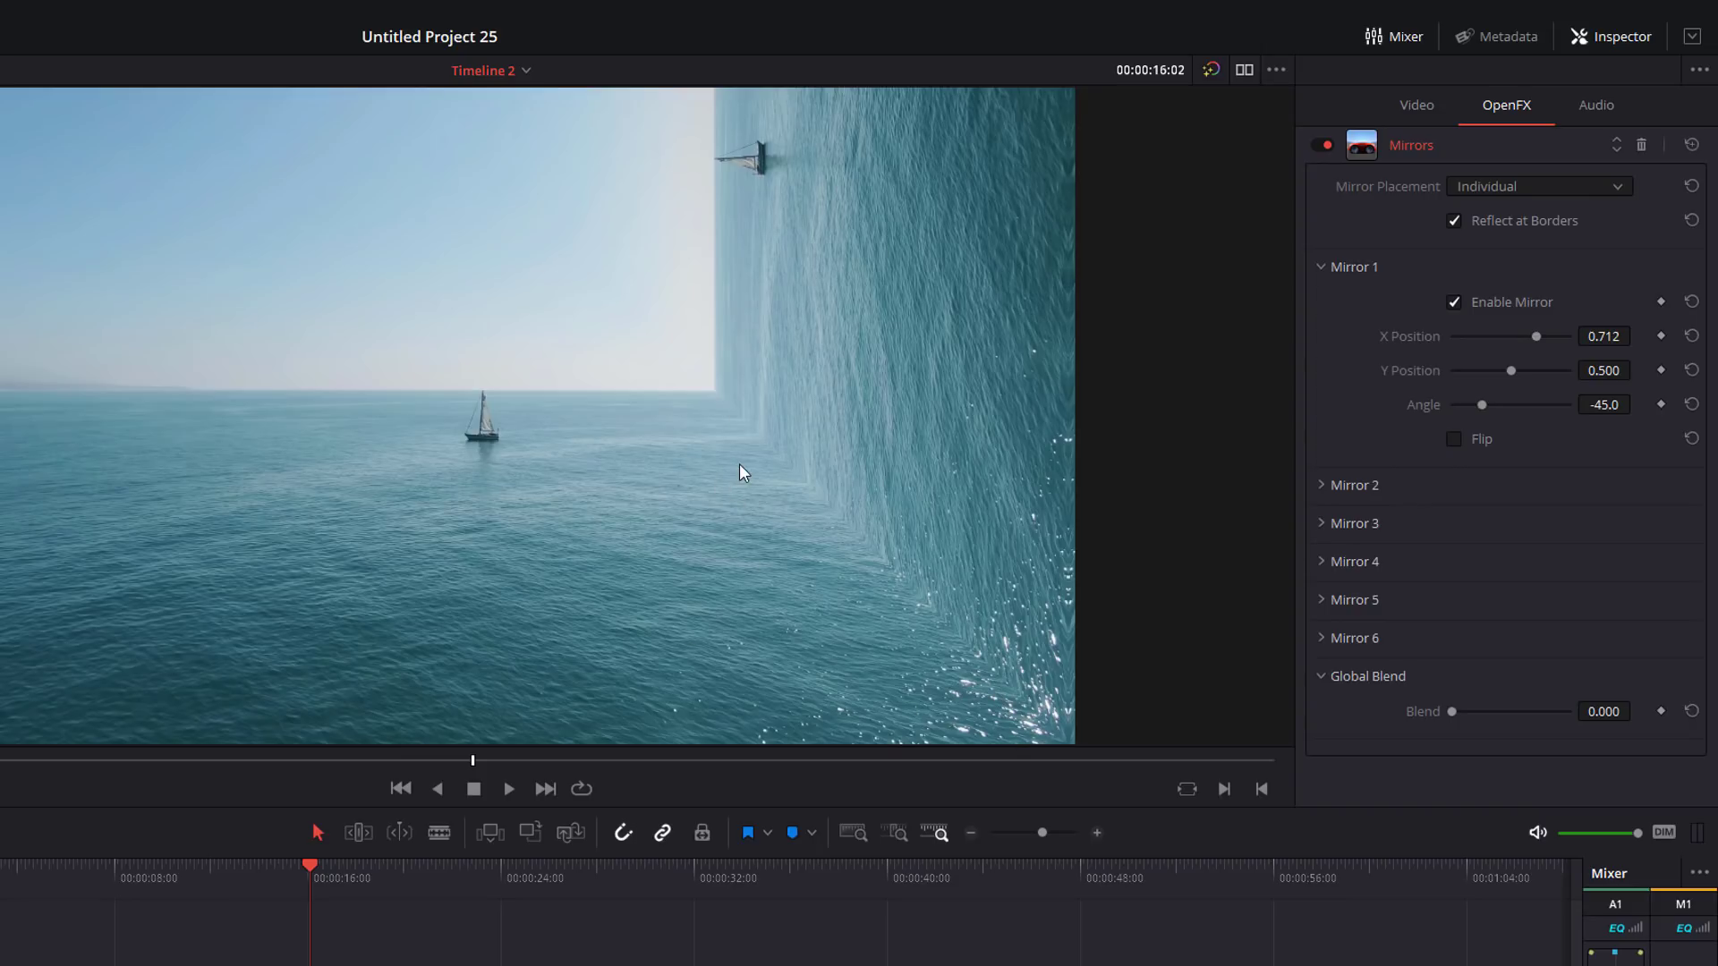
key("space")
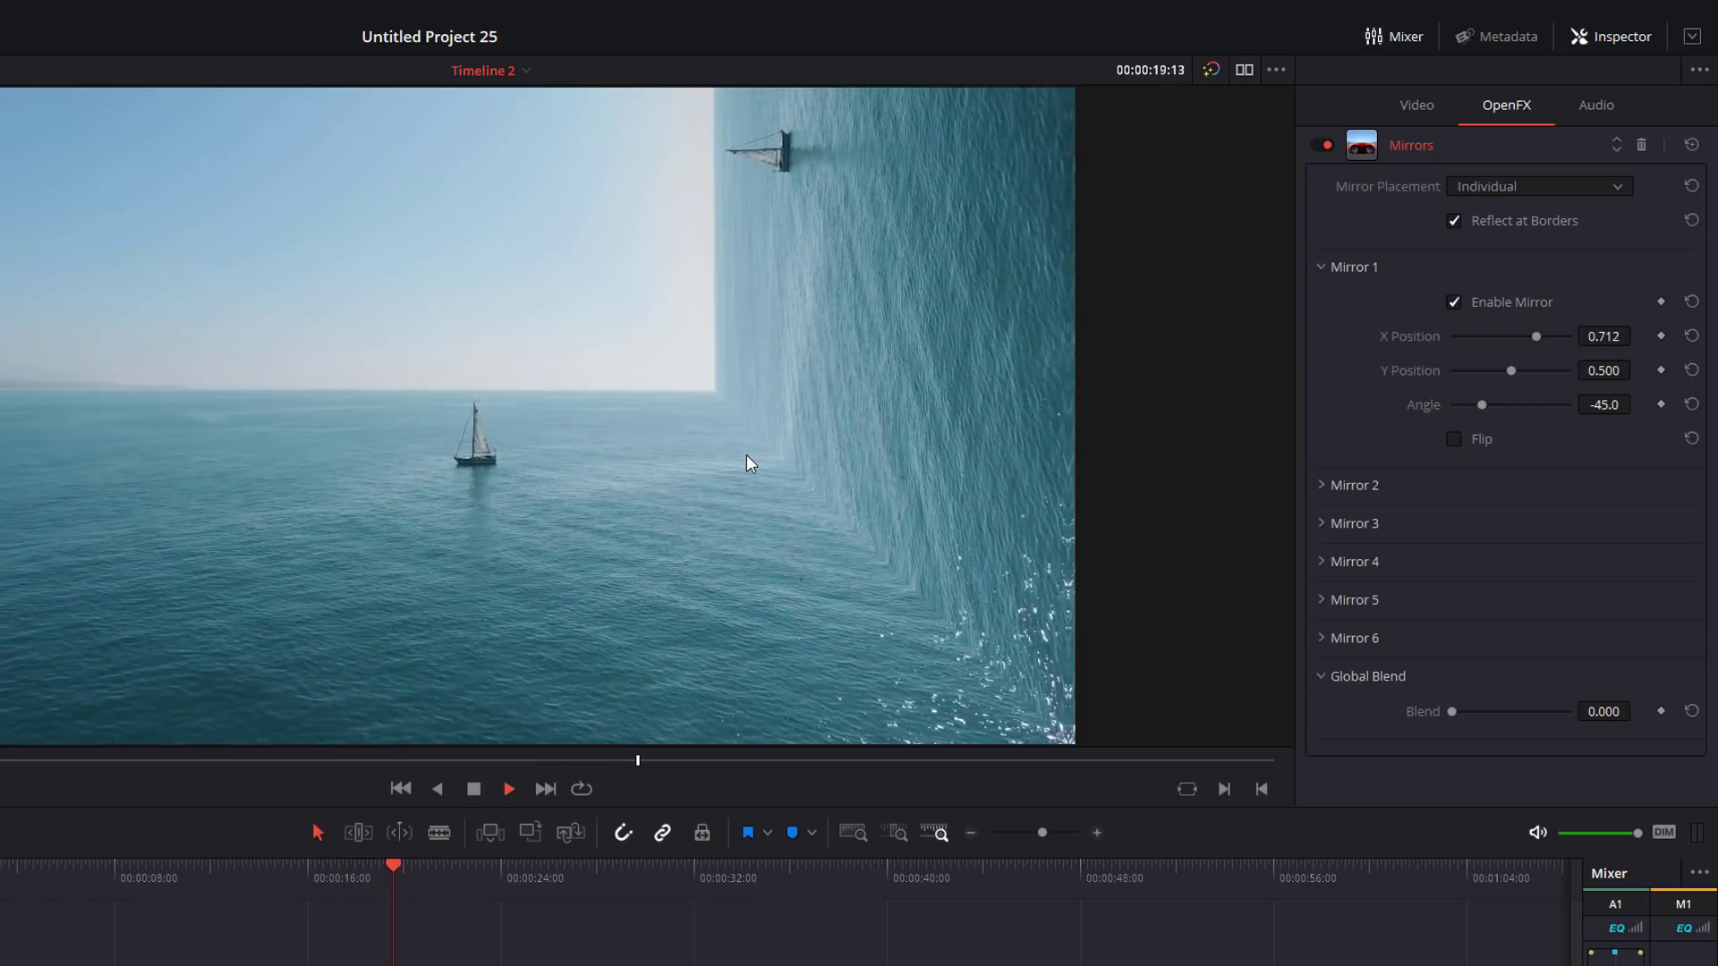
key("space")
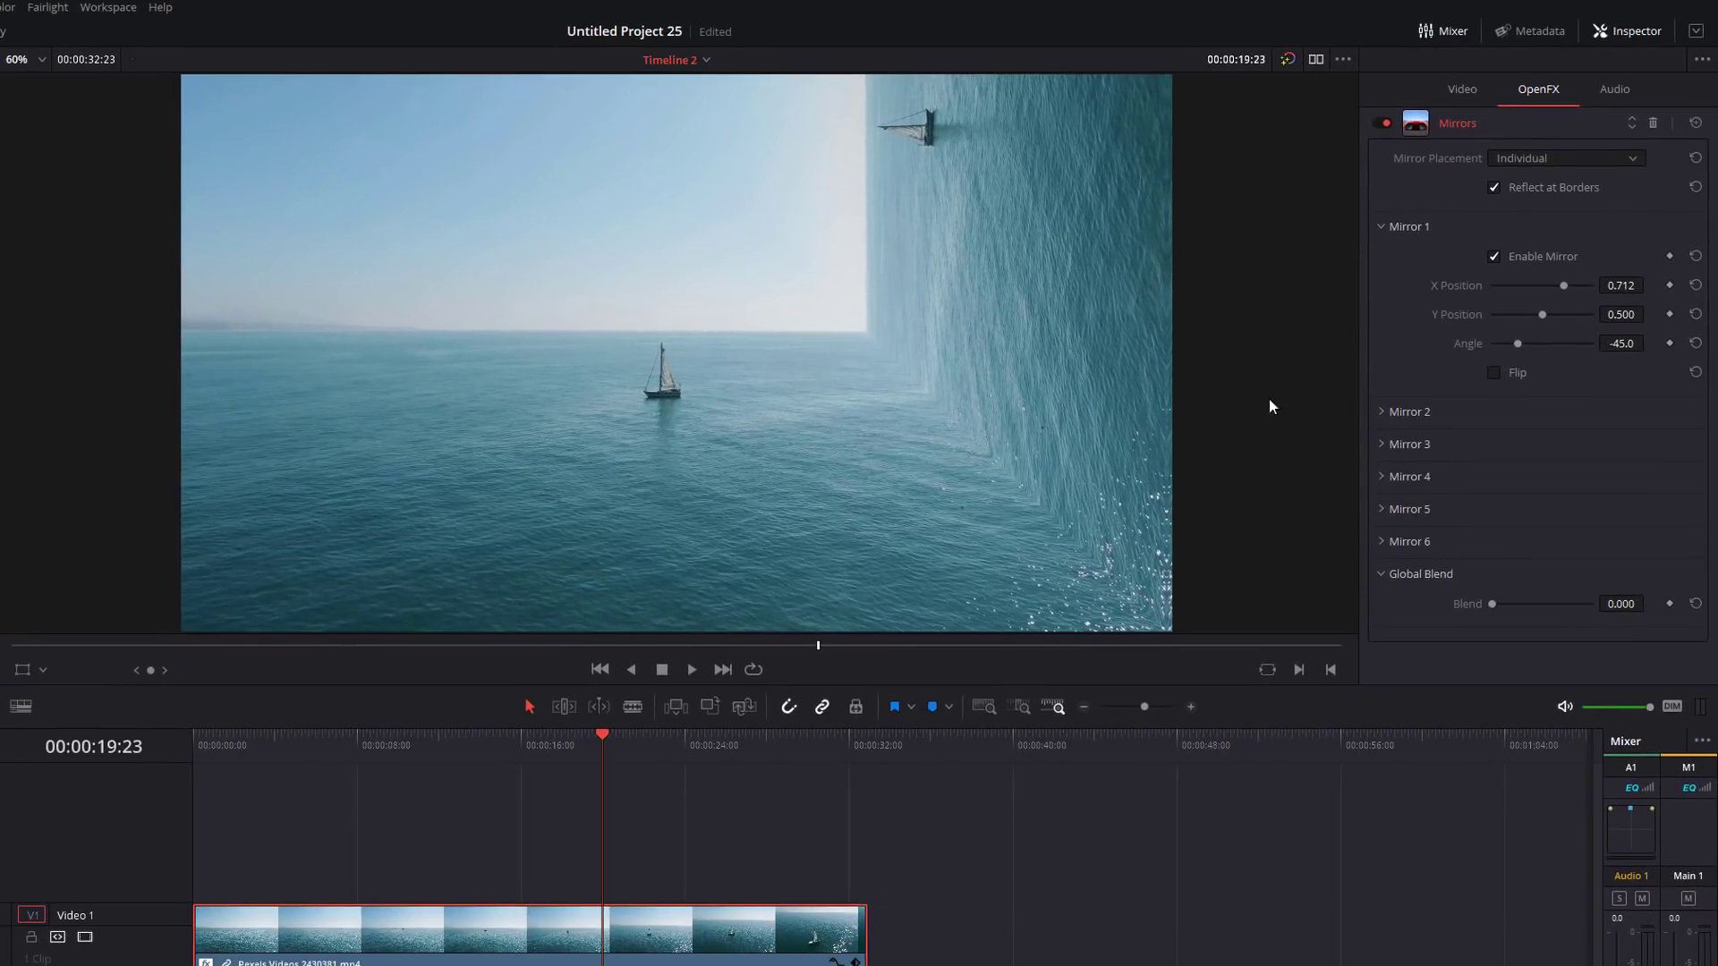
- Enable Mirror 2 with Flip ticked, saving the project along the way
left_click(1384, 413)
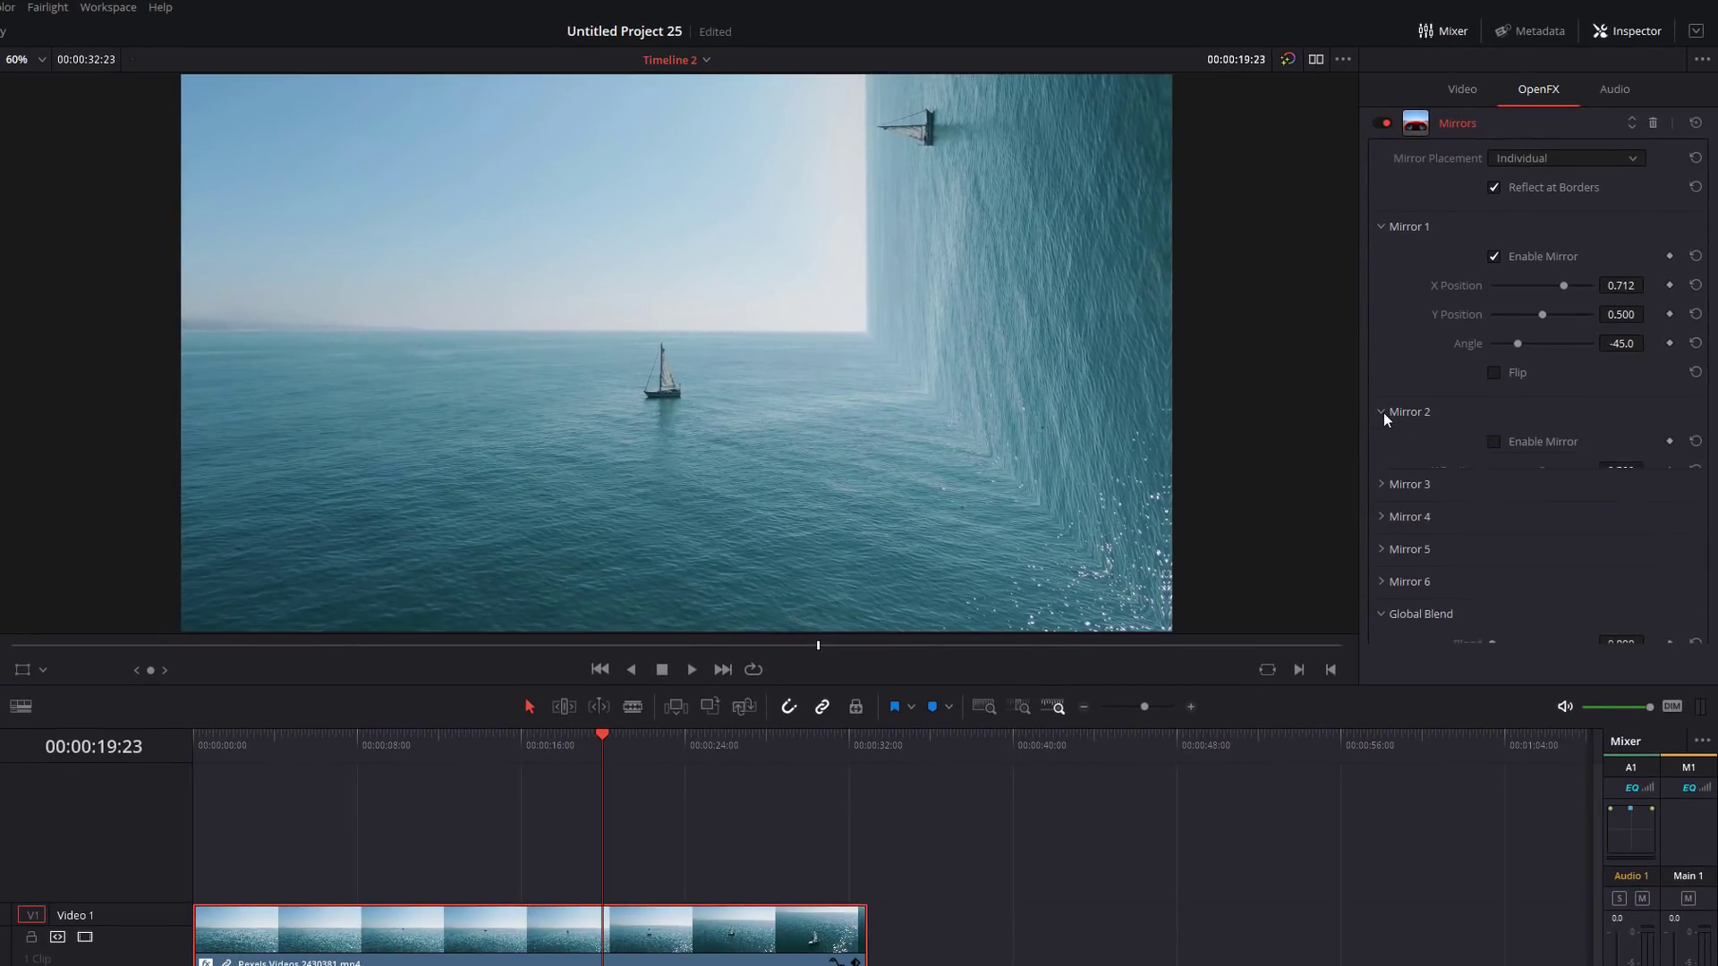
left_click(1494, 443)
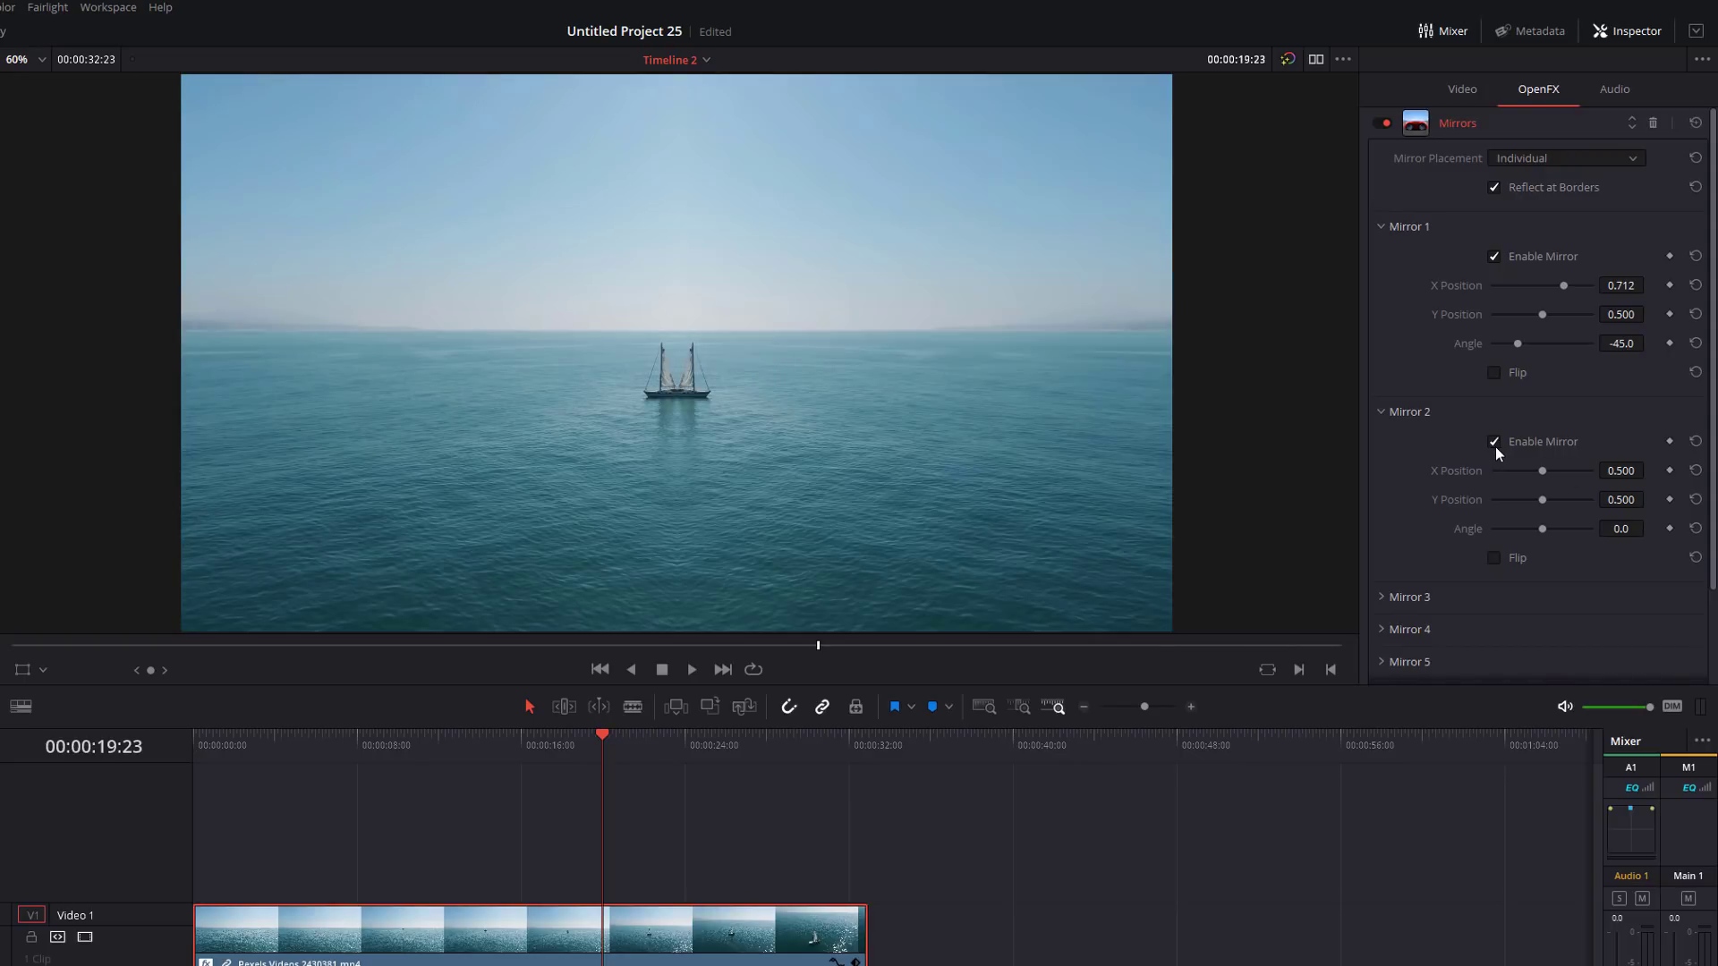
key("ctrl+s")
left_click(1494, 558)
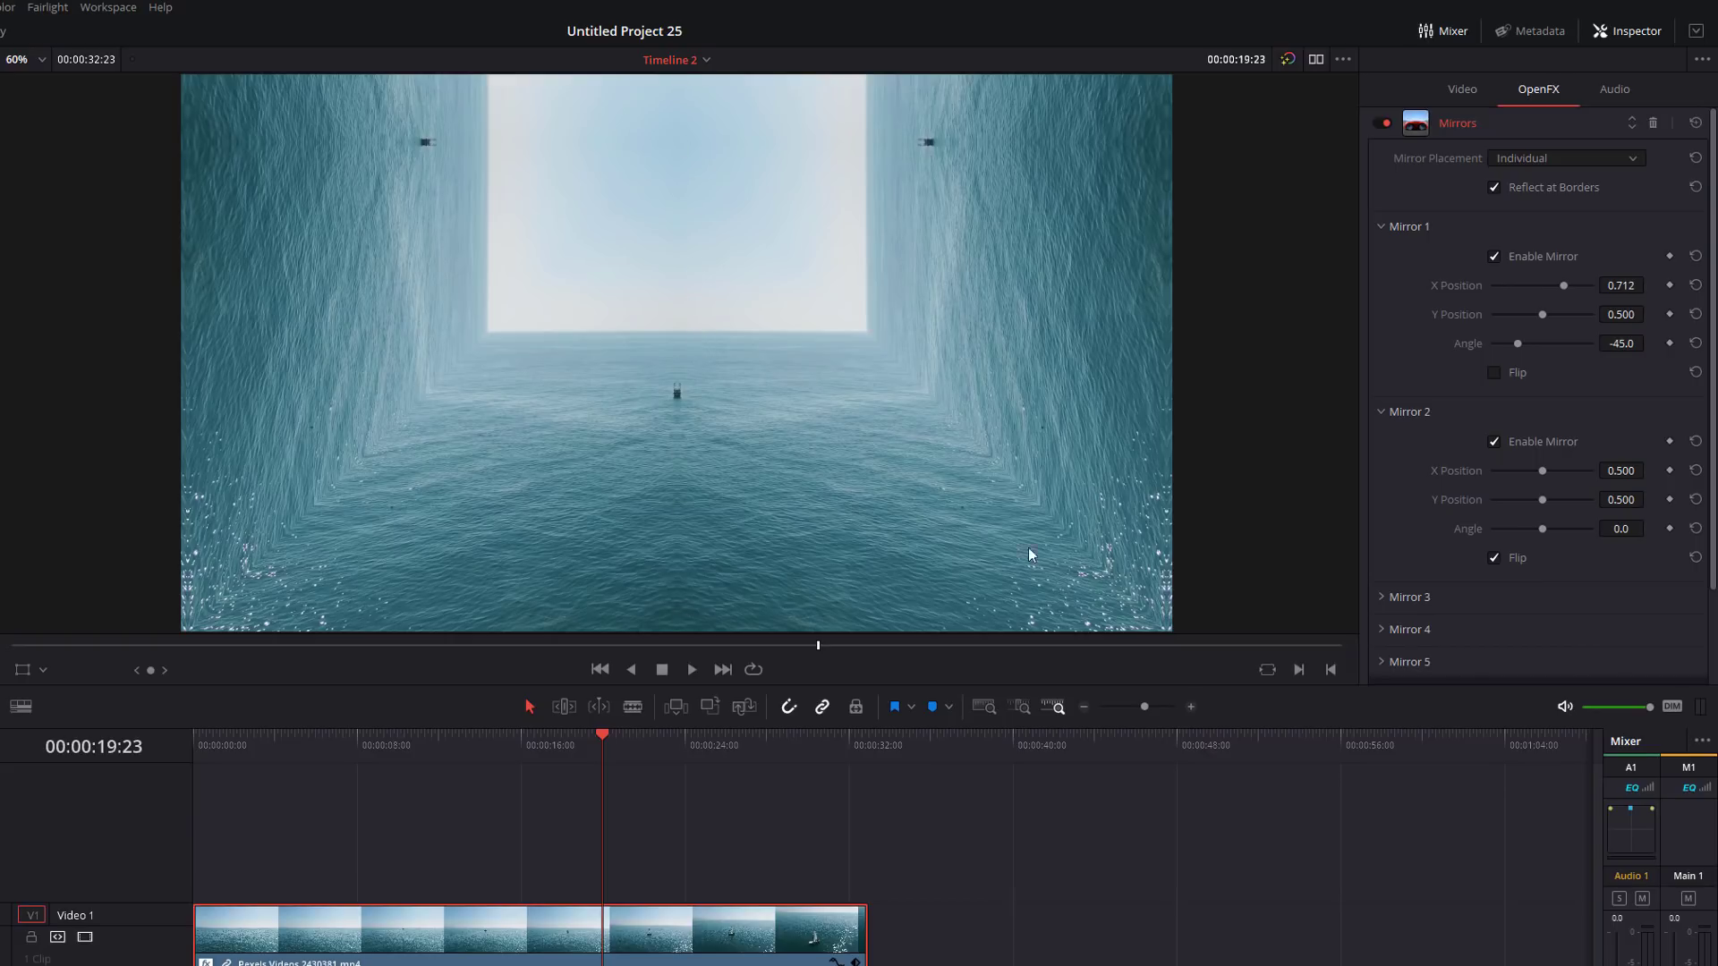
left_click_drag(1543, 476, 1529, 477)
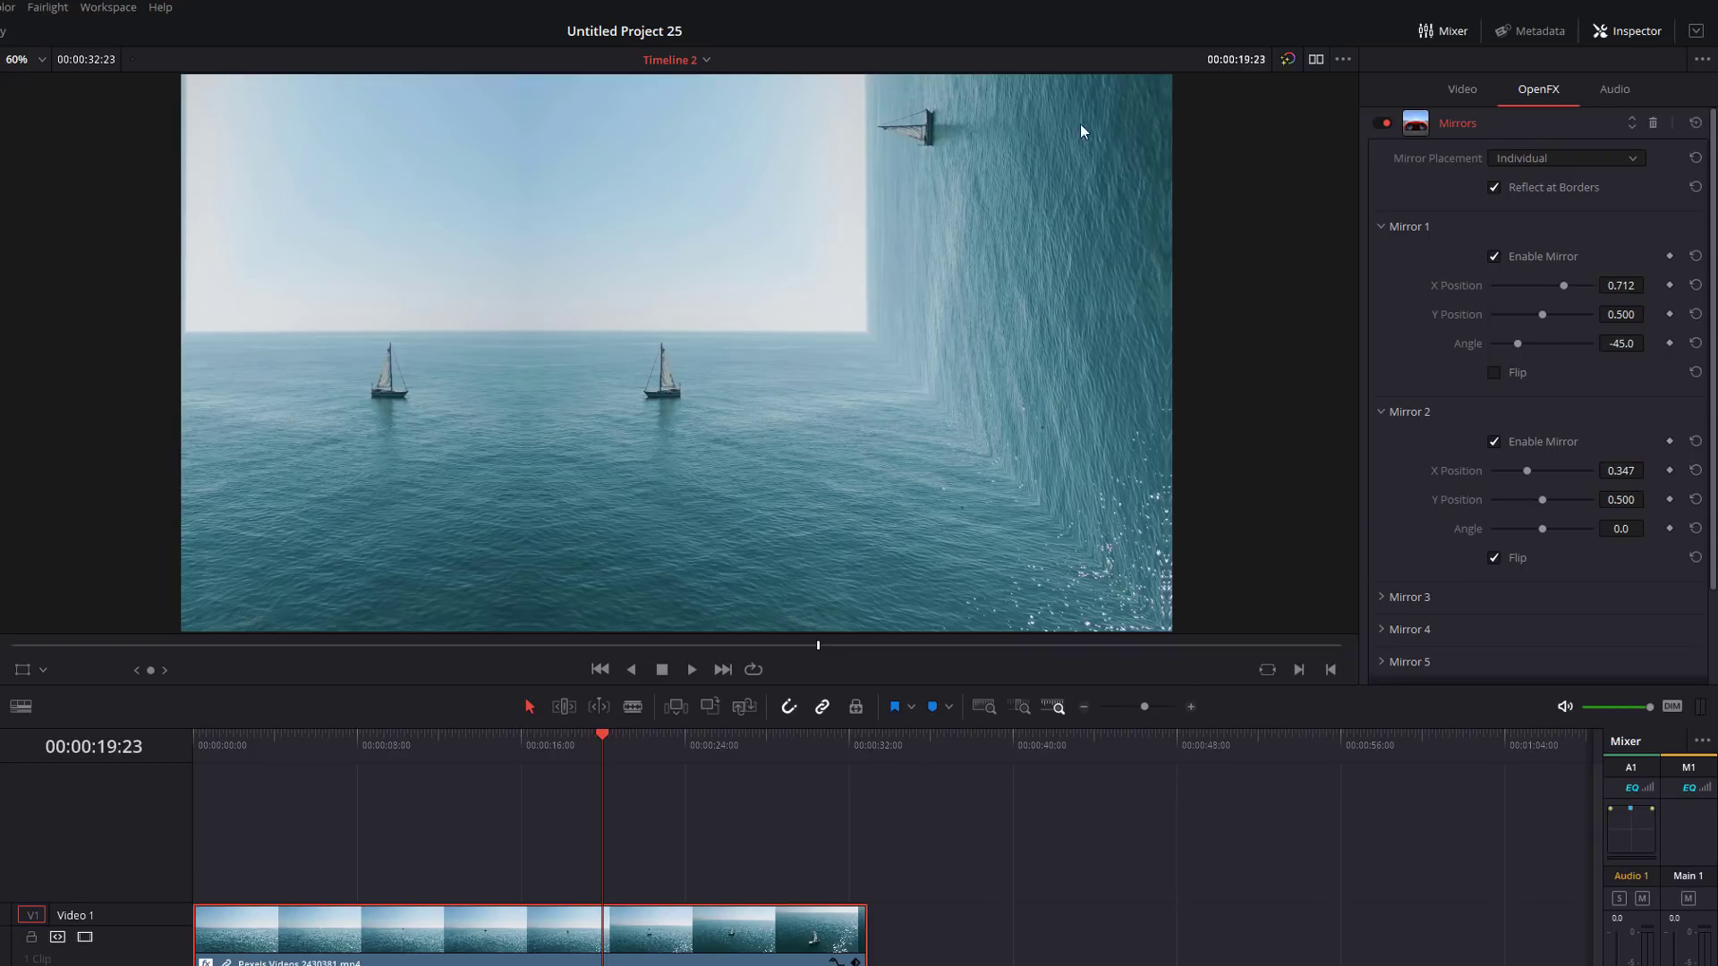
double_click(1527, 471)
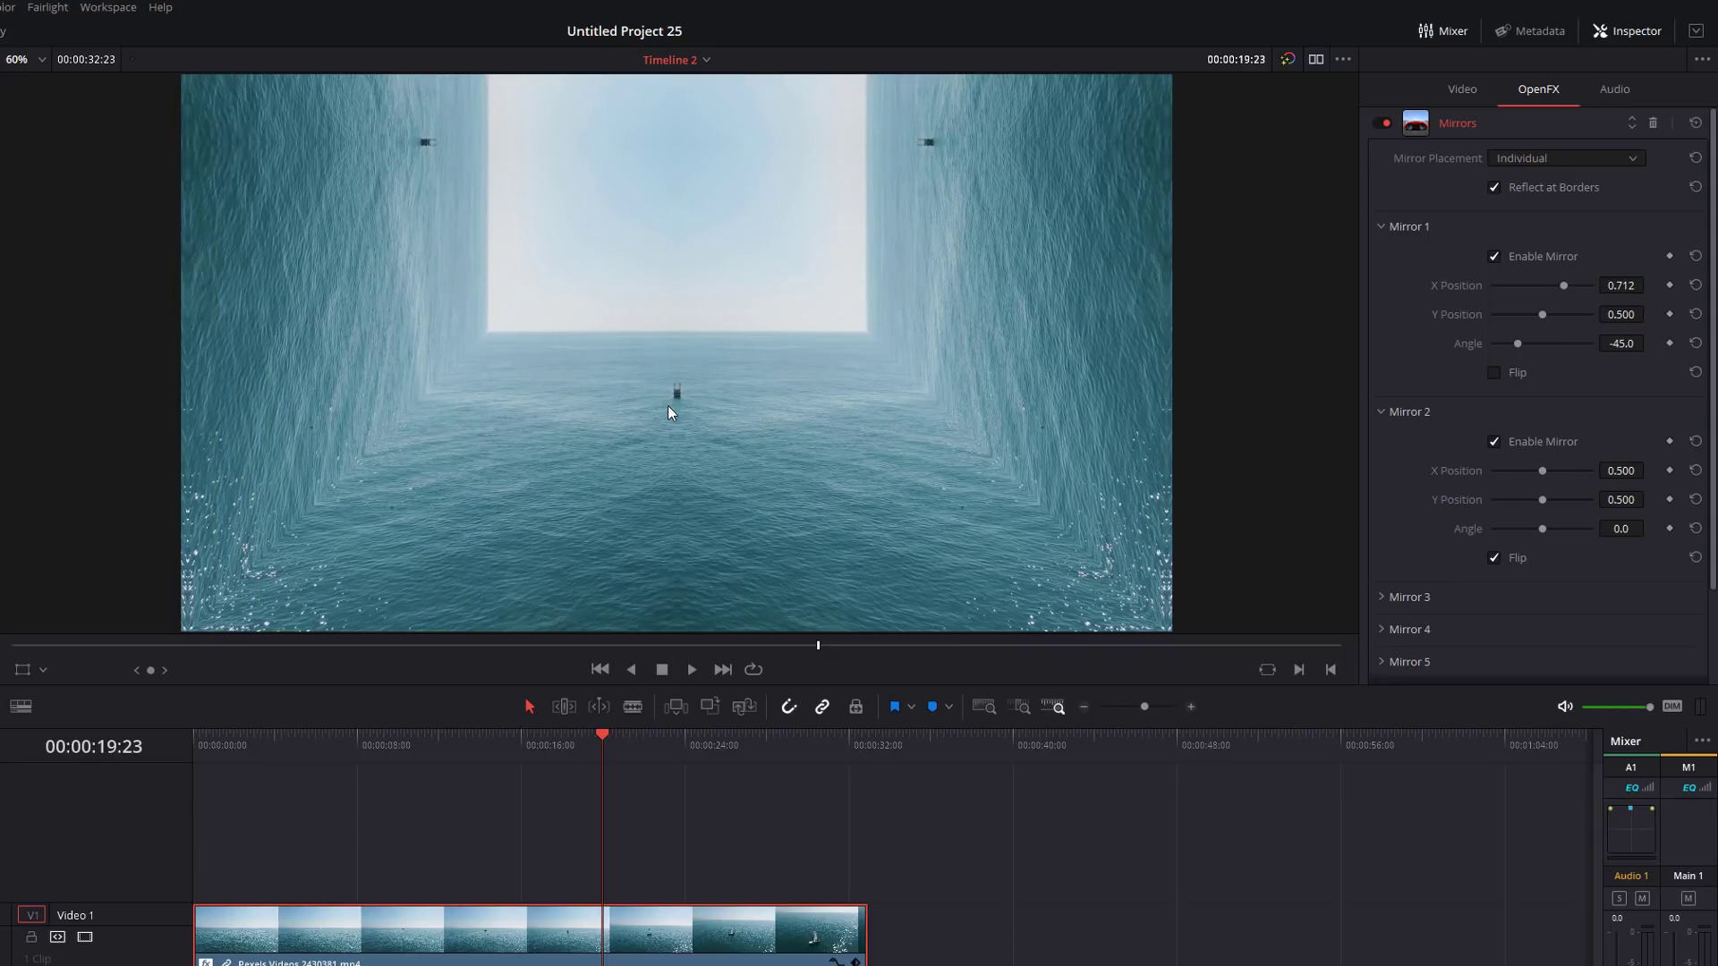
- Give Mirror 2 Angle 45.0 and X Position 0.288, preview it, then disable it
key("space")
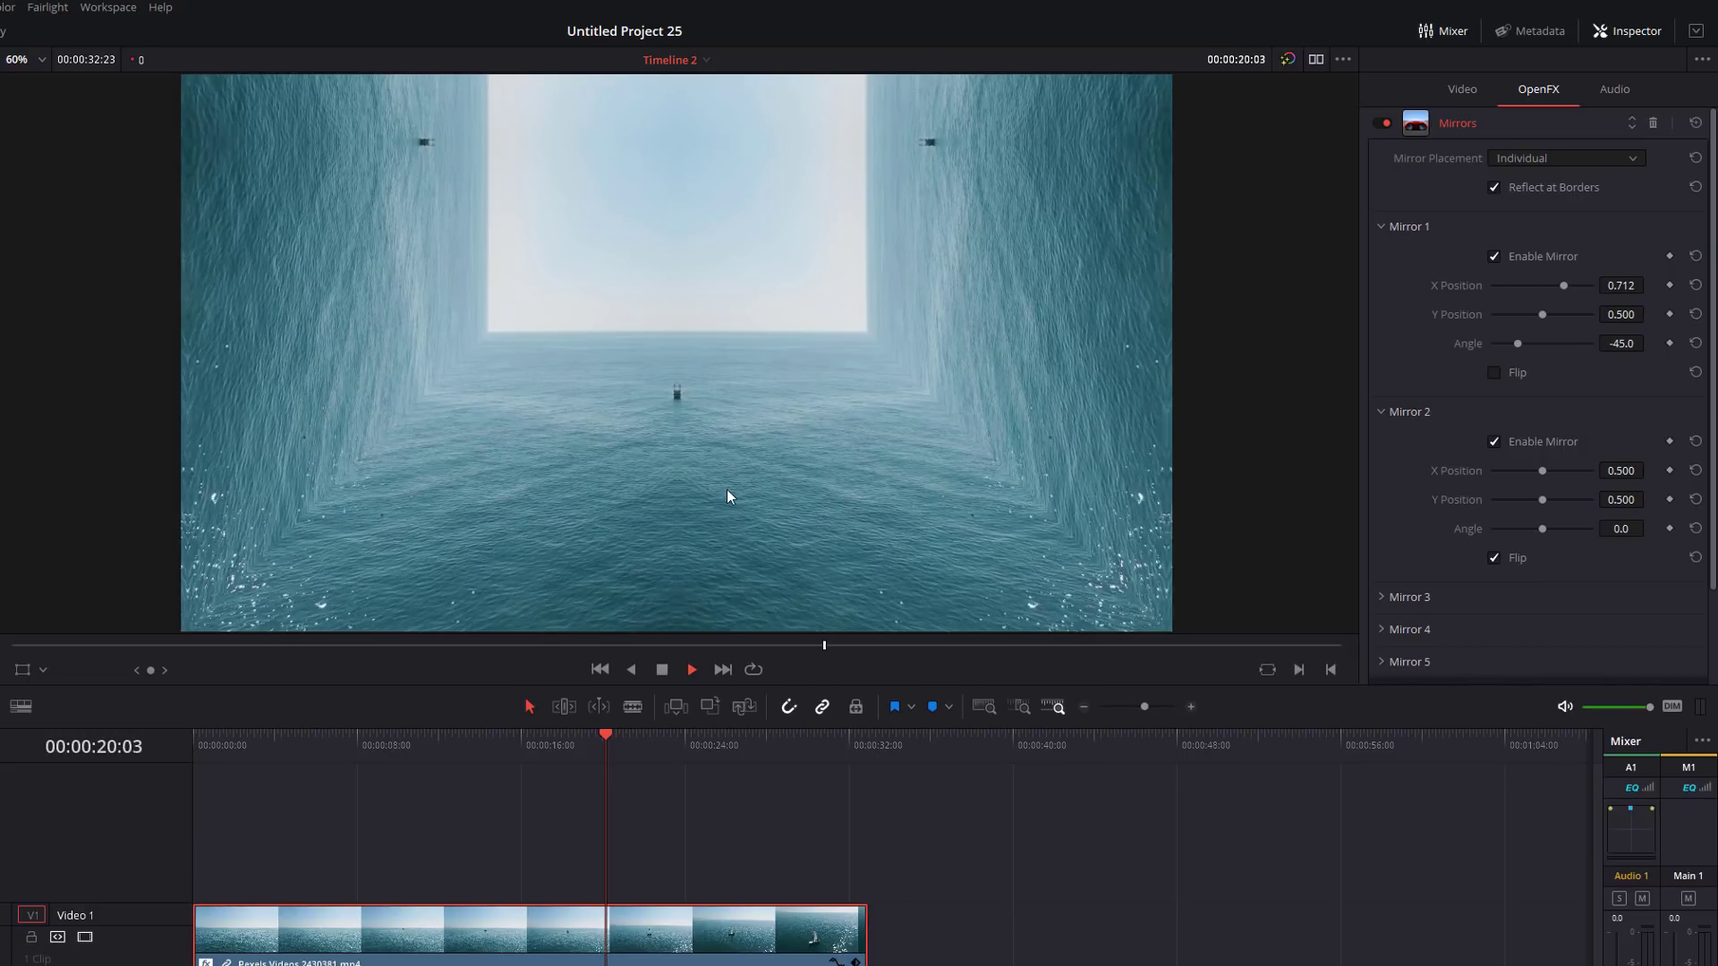
key("space")
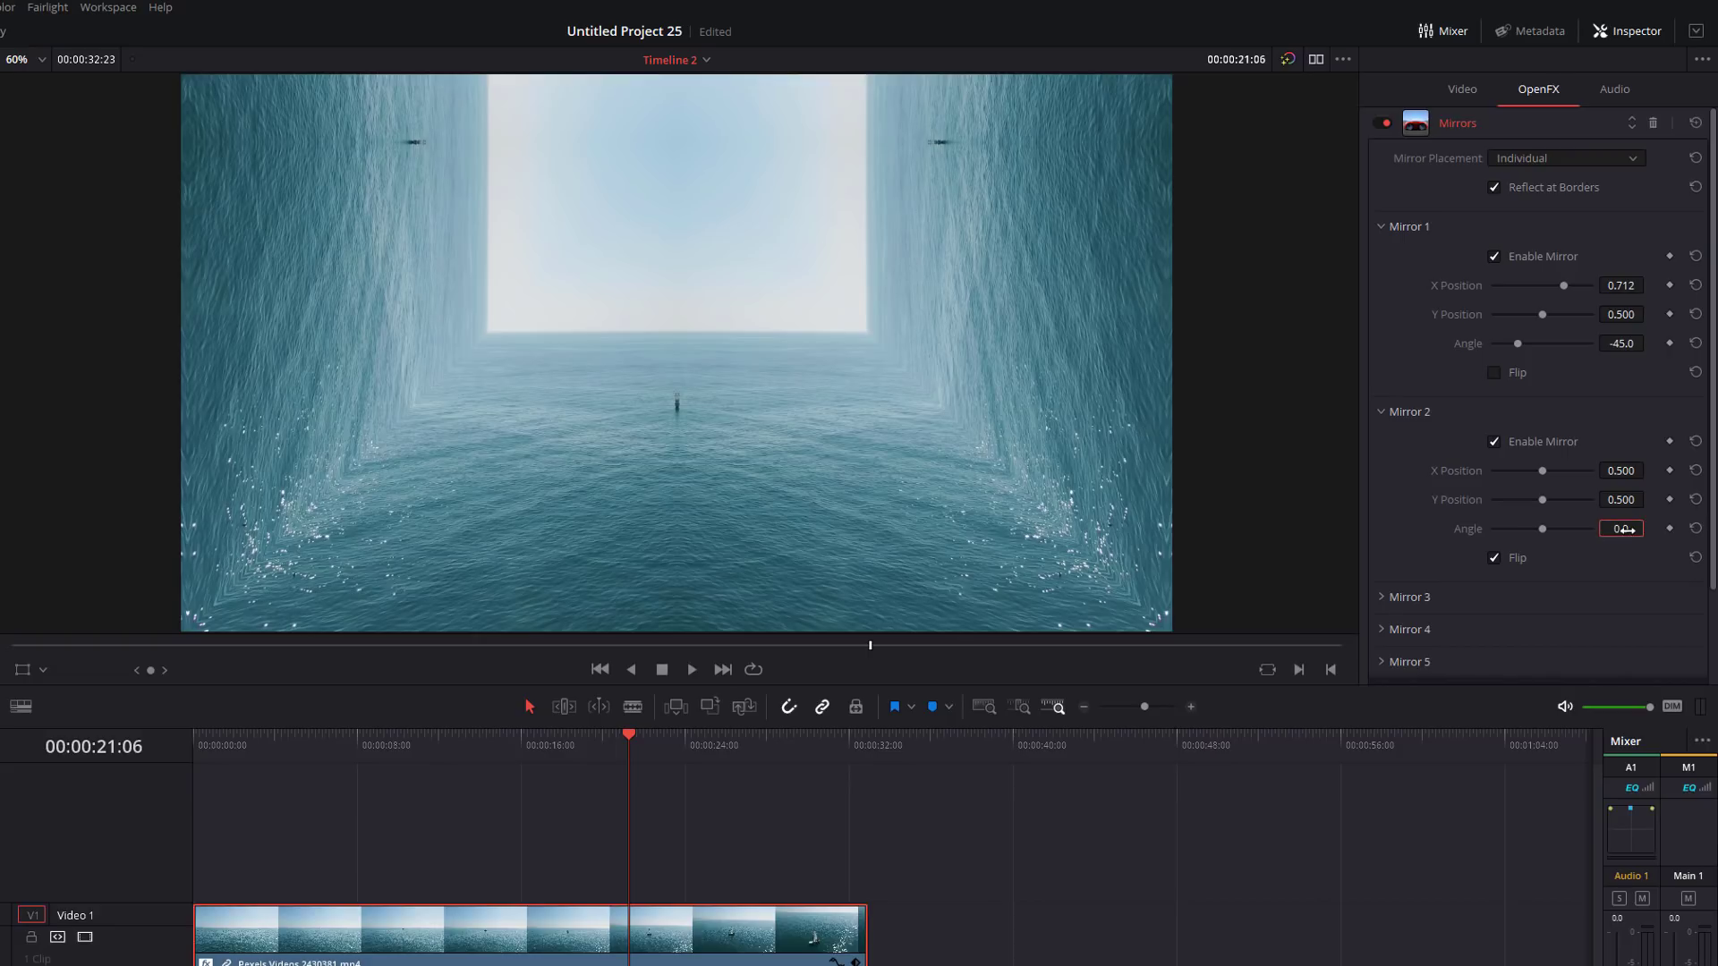
key("Return")
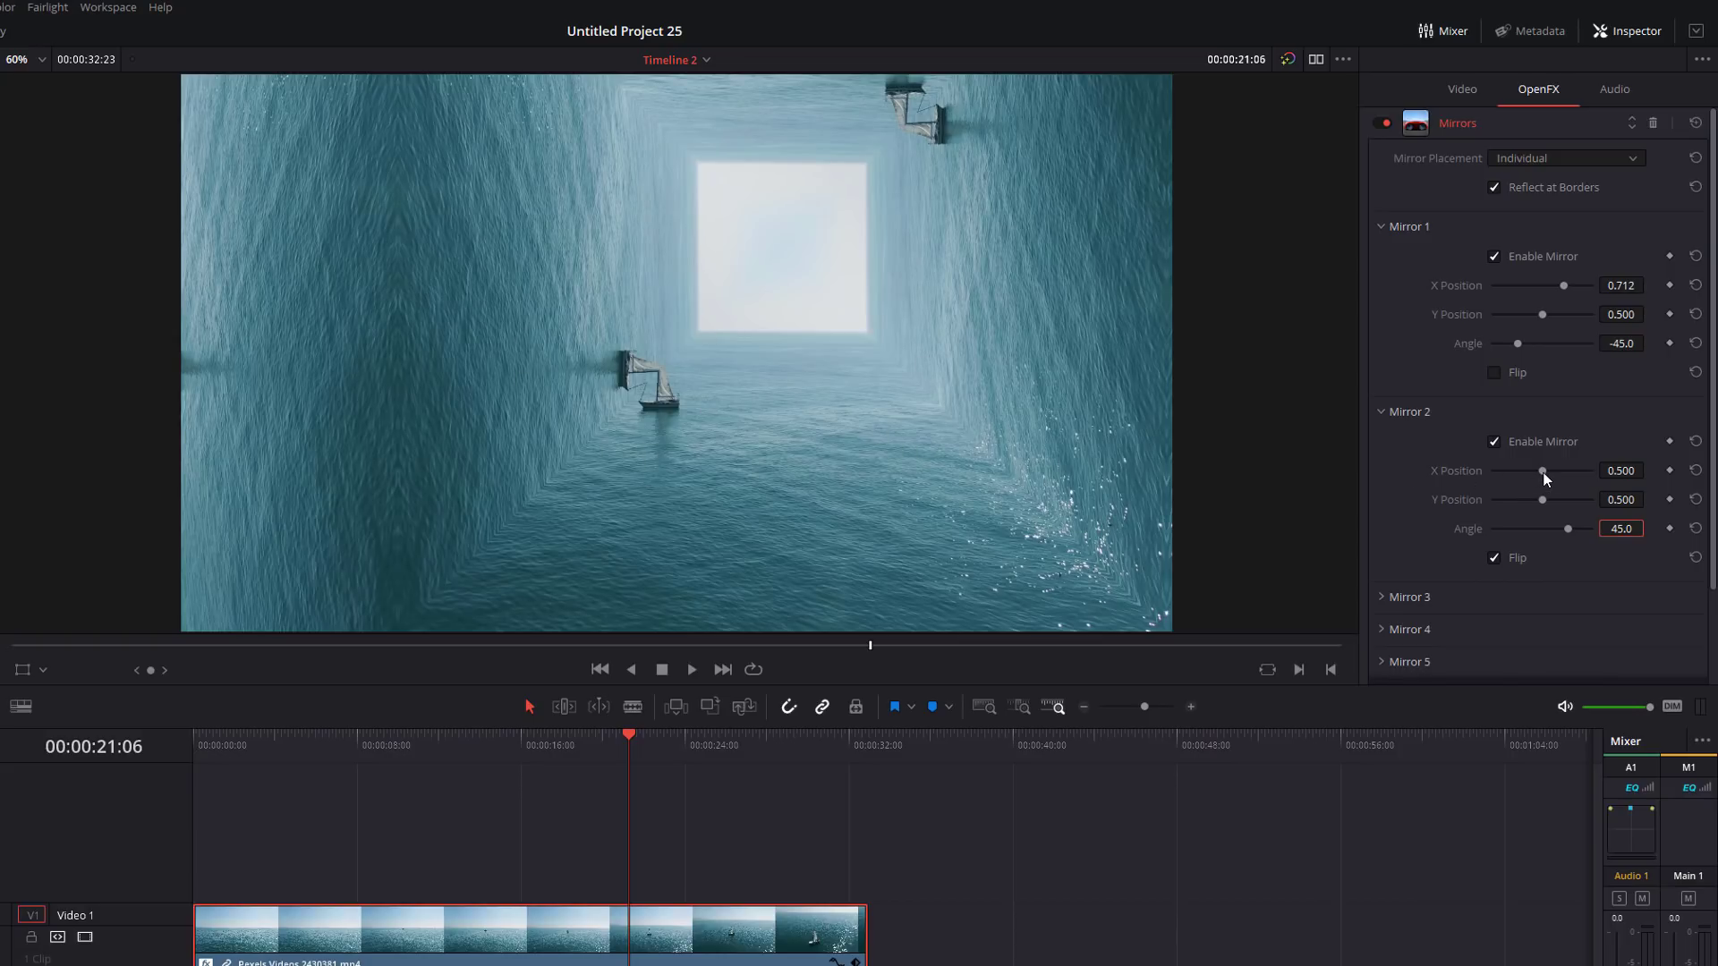
left_click_drag(1546, 479, 1523, 483)
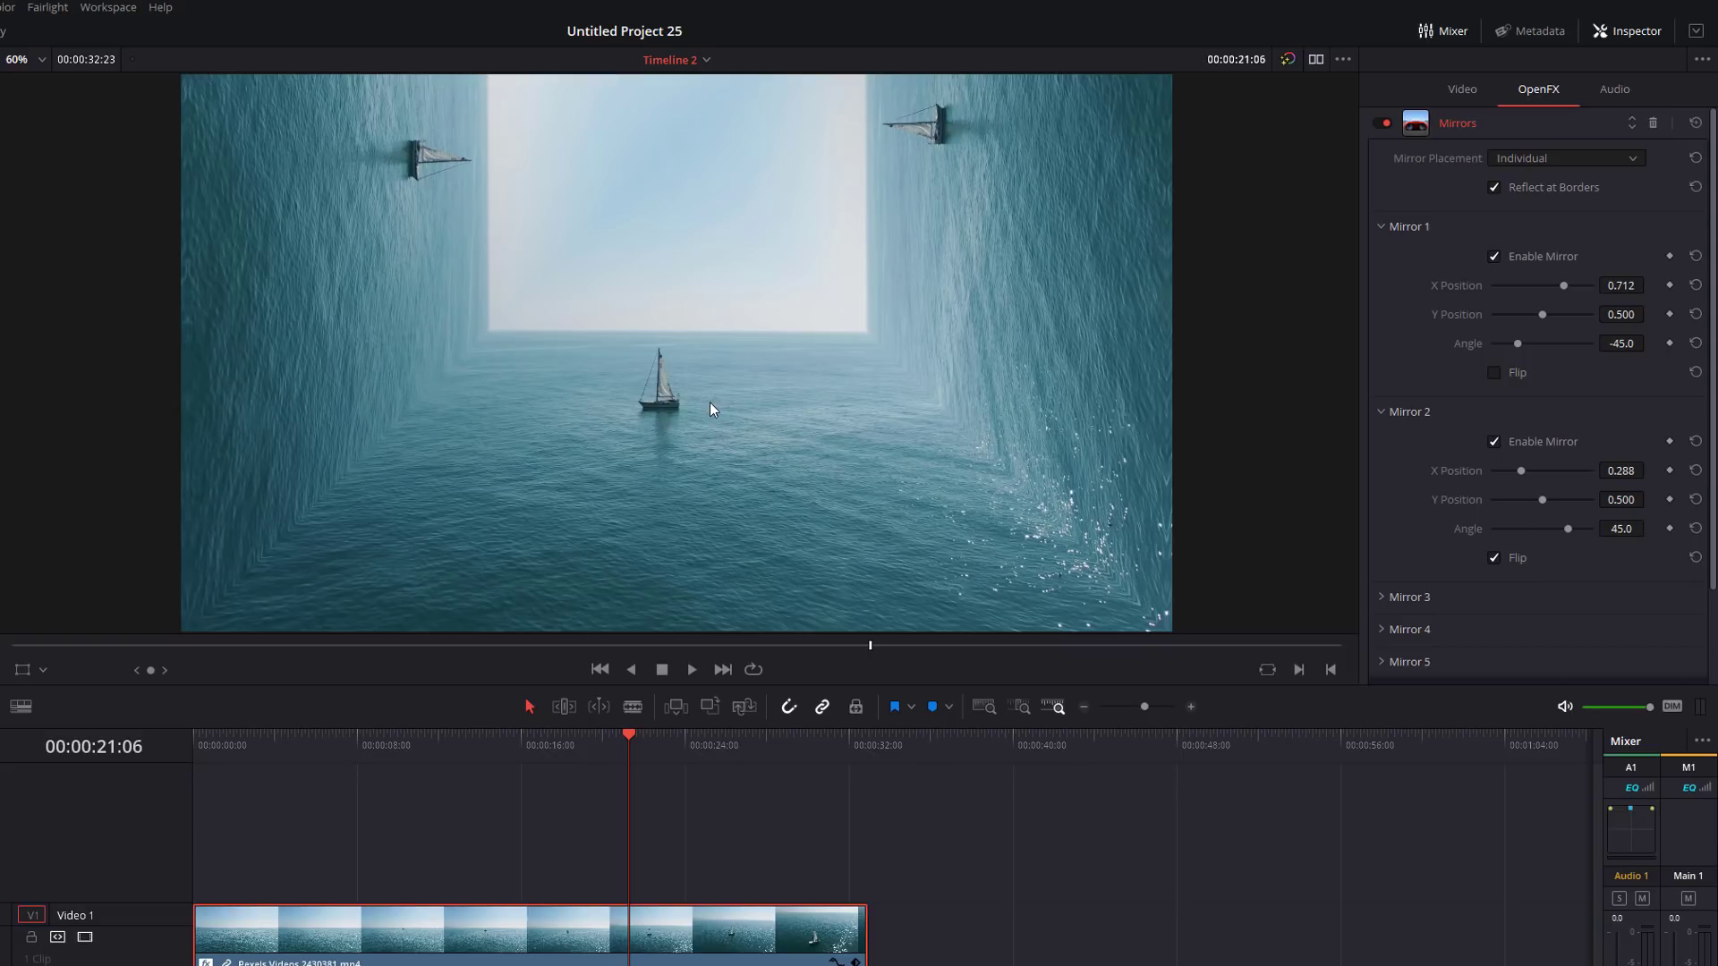
left_click(1400, 412)
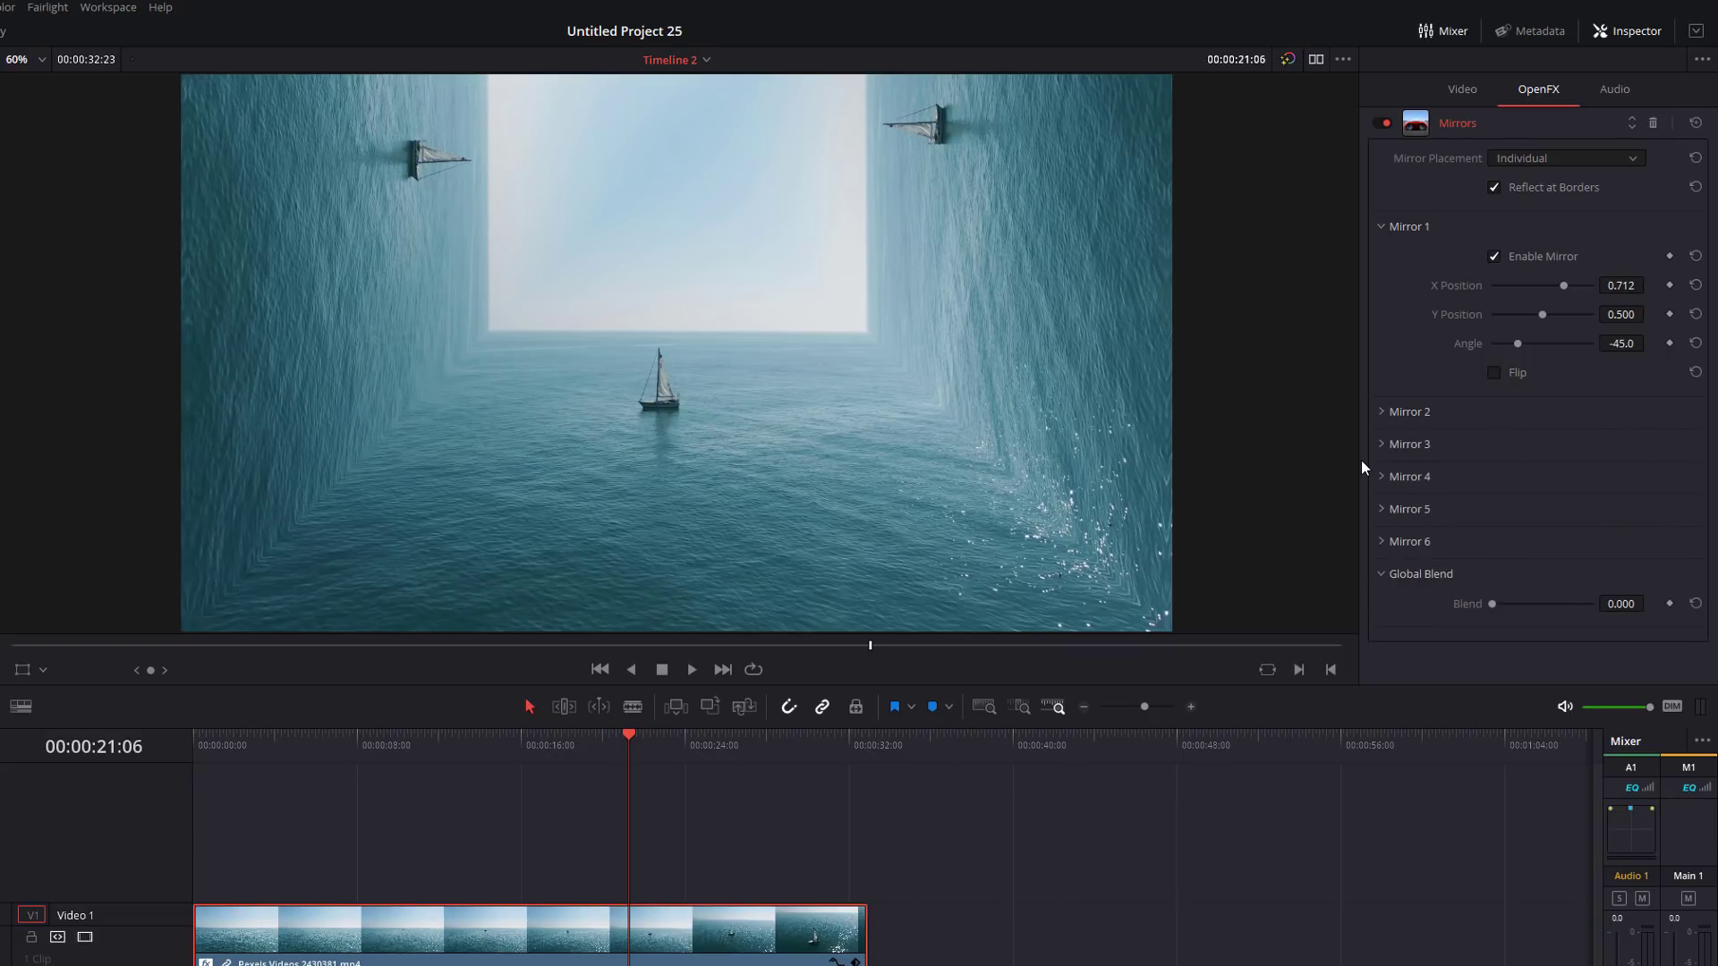
left_click(1385, 412)
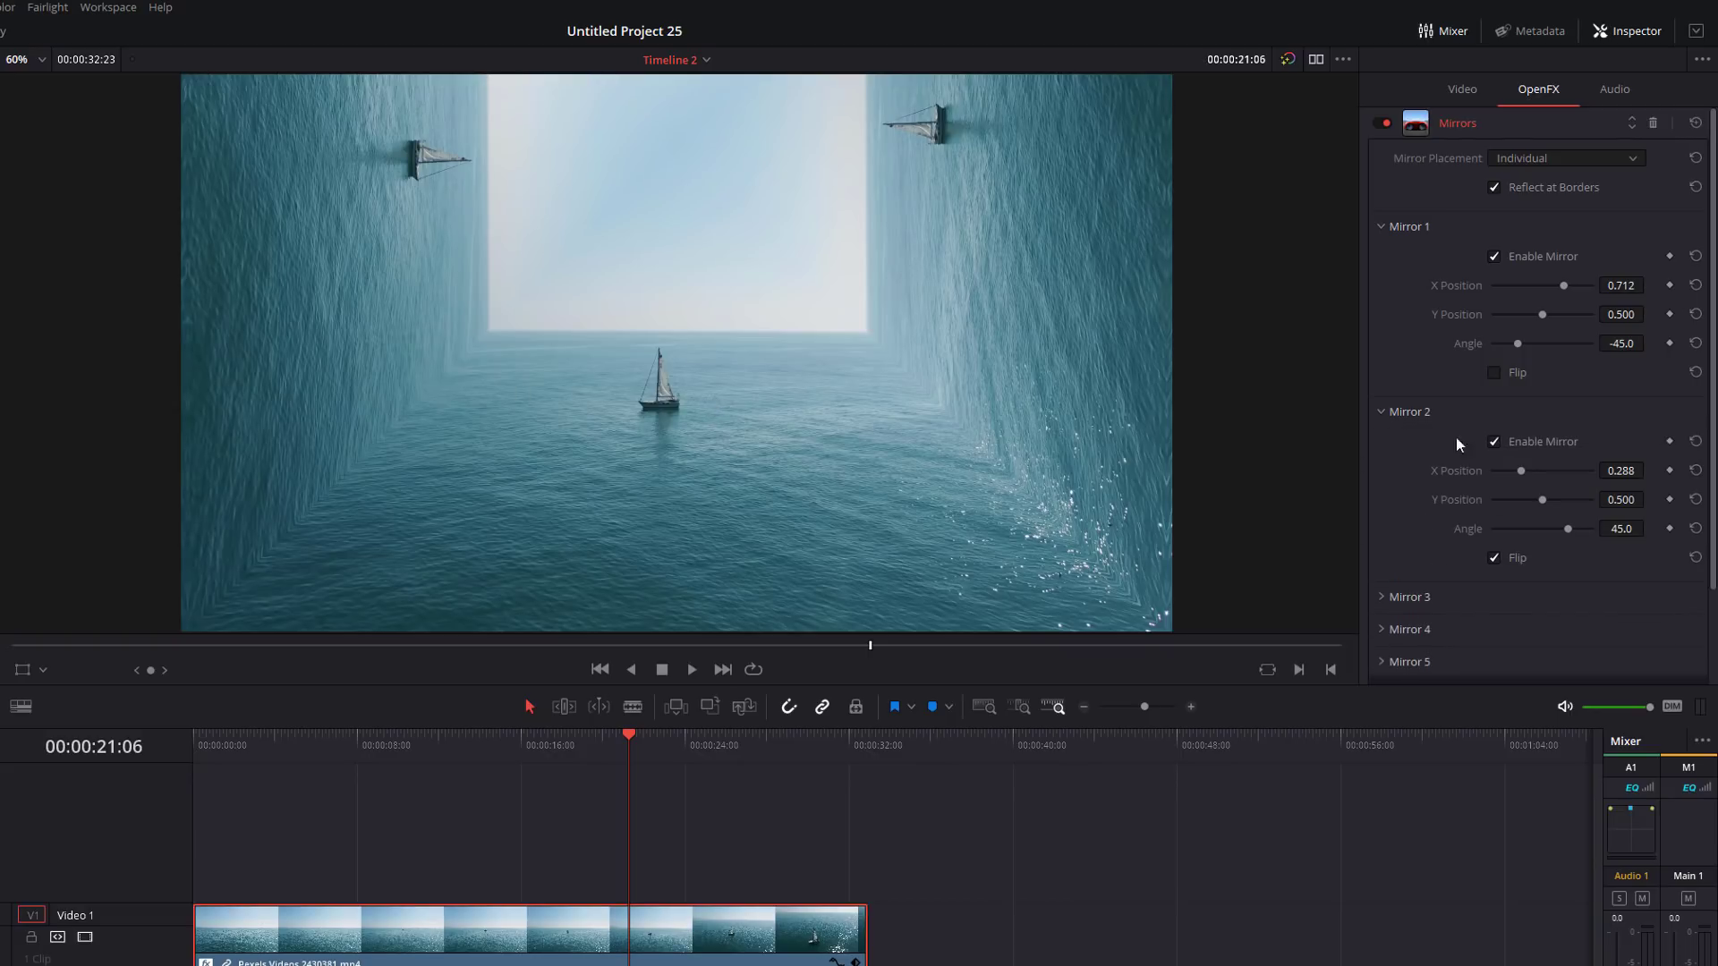
left_click(1494, 442)
- Reset Mirror 1's X to 0.500, tweak its angle and raise the mirror line, then preview
double_click(1463, 287)
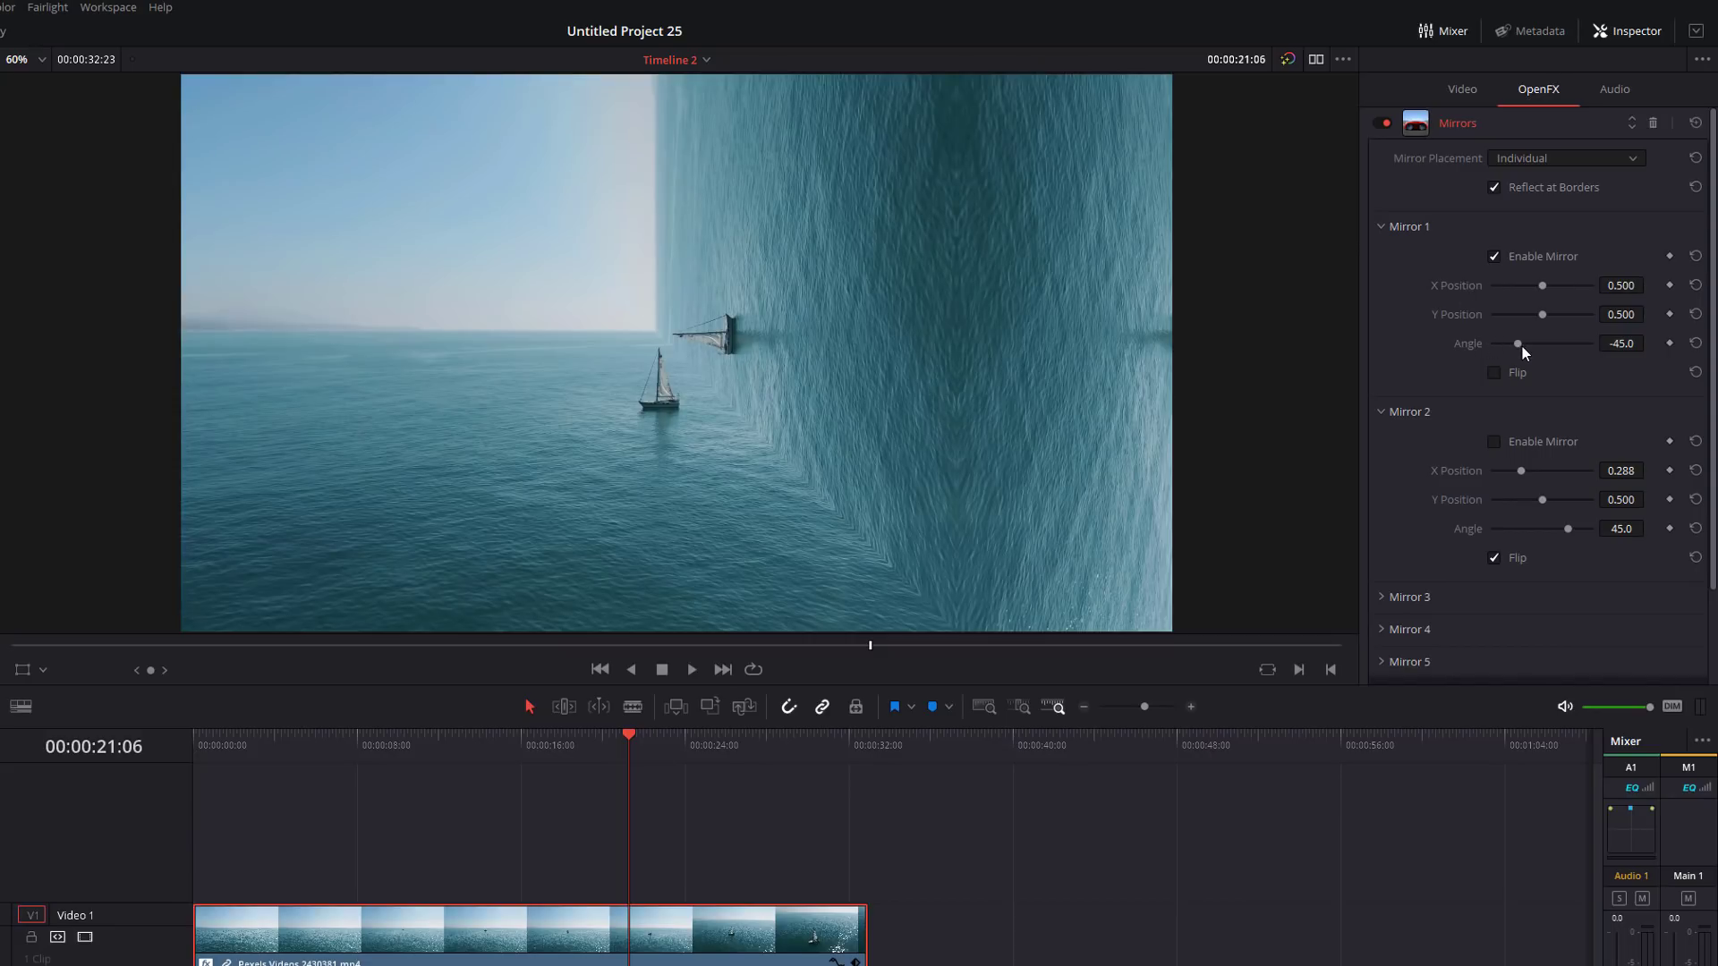
left_click_drag(1518, 345, 1487, 348)
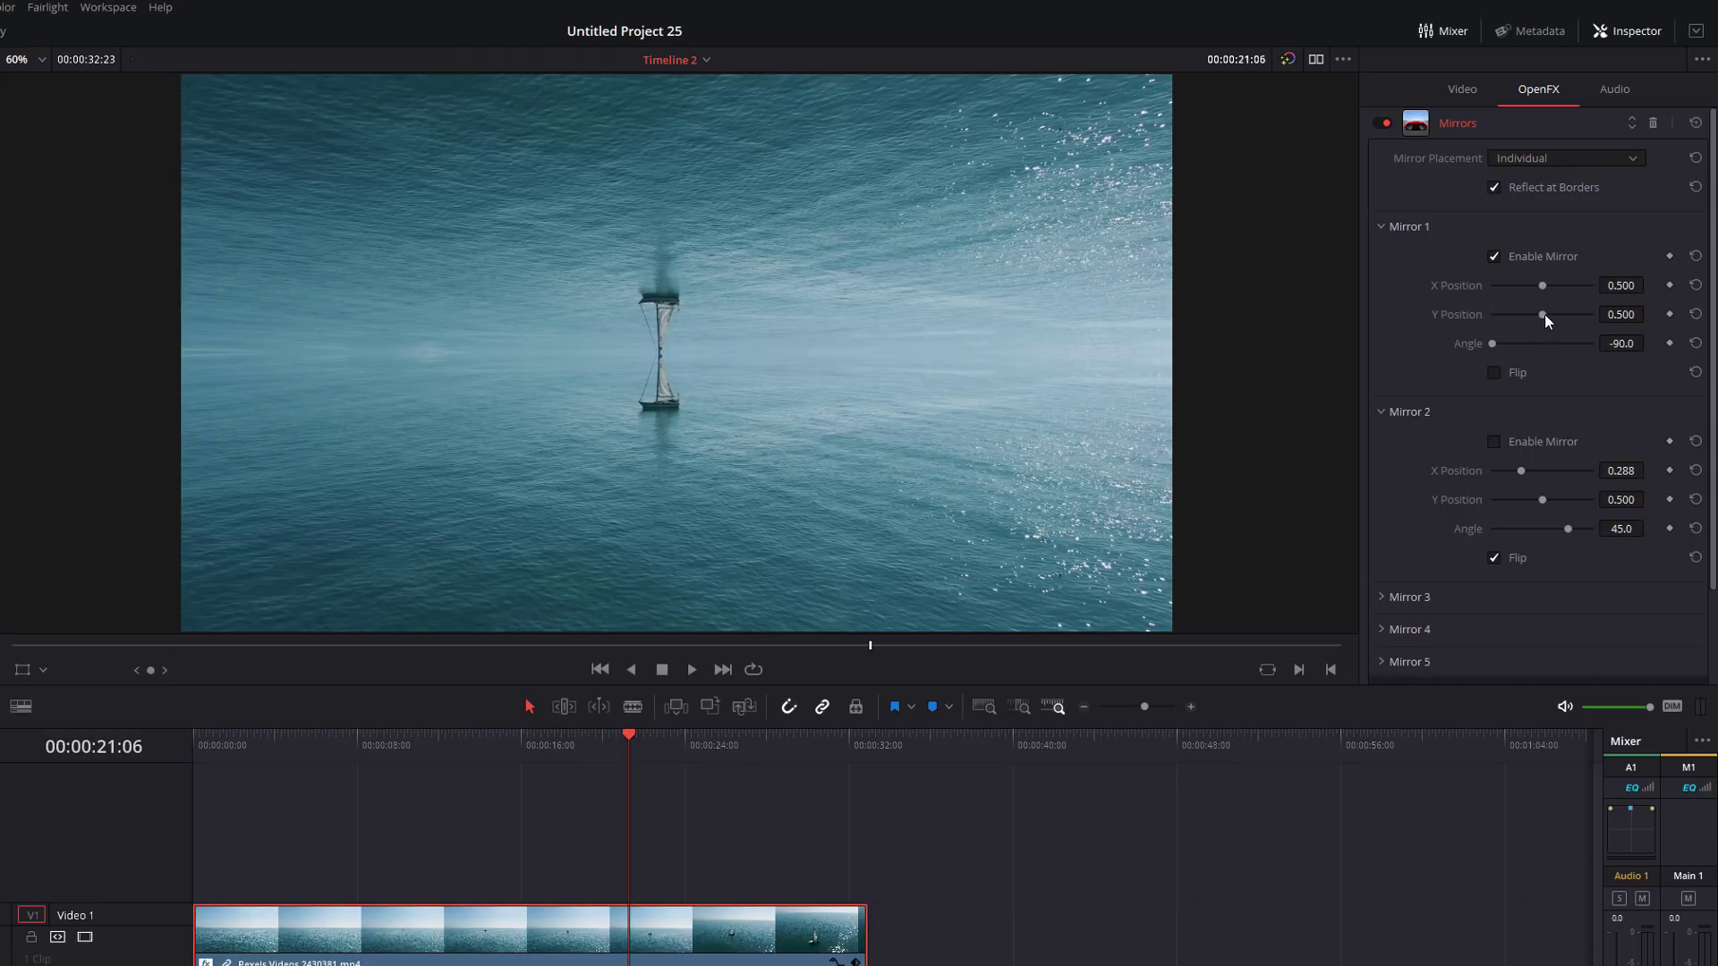
left_click_drag(1542, 314, 1554, 320)
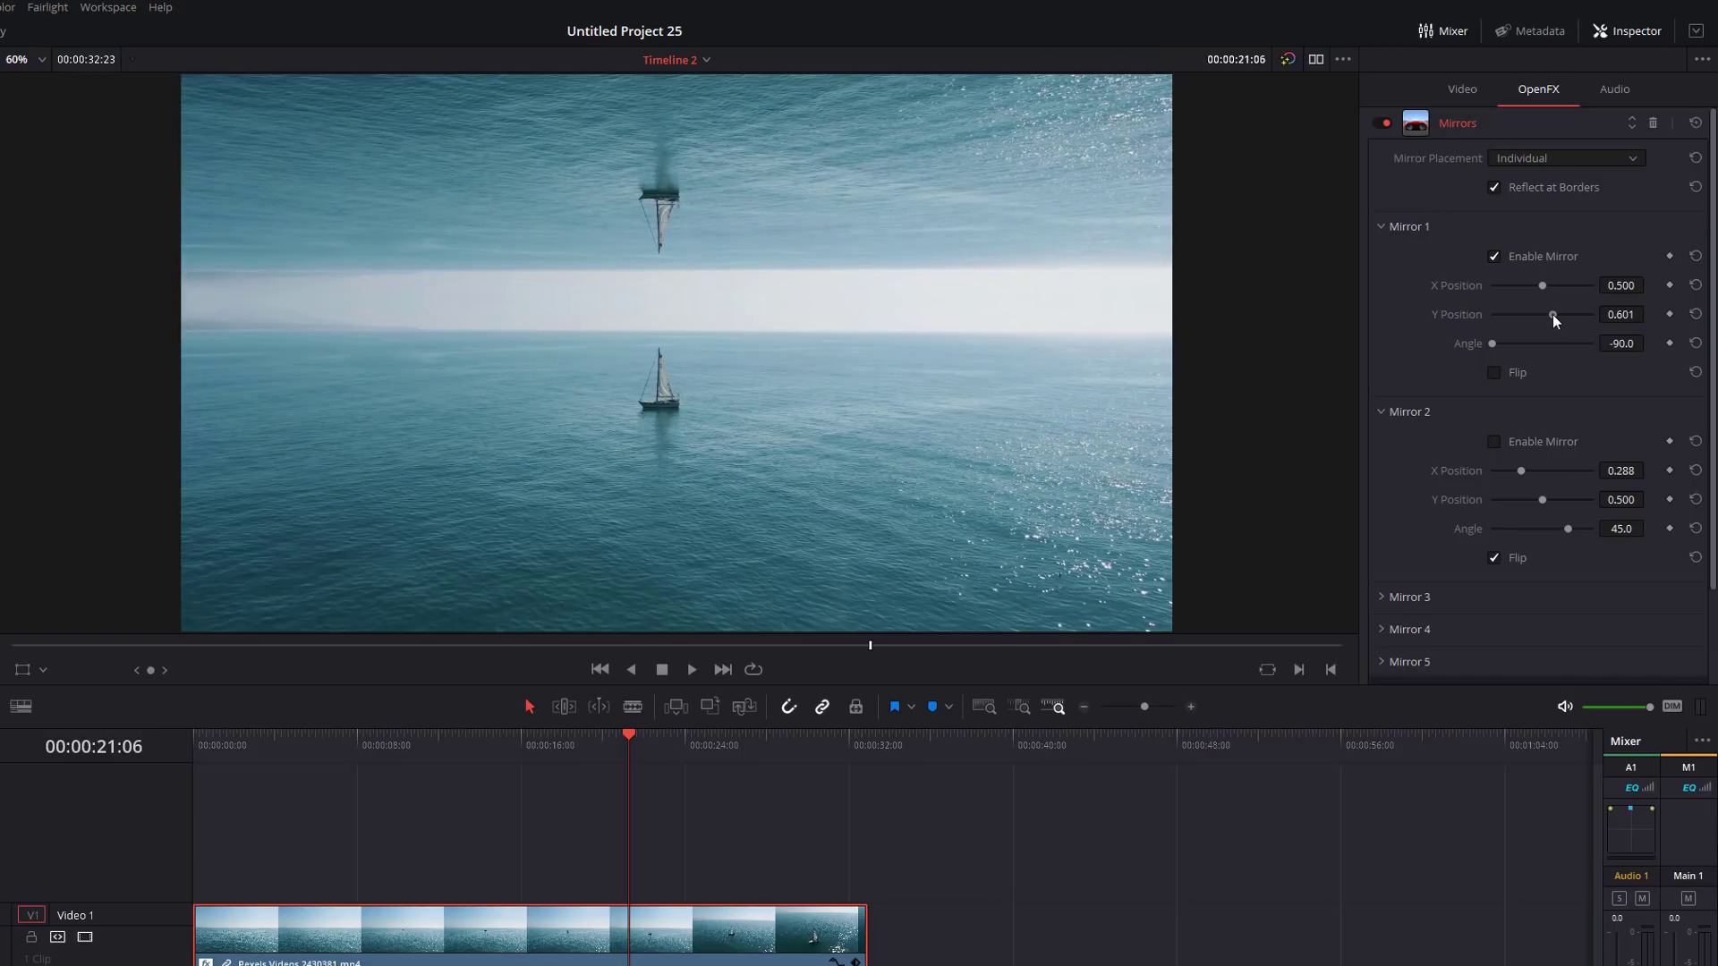
key("space")
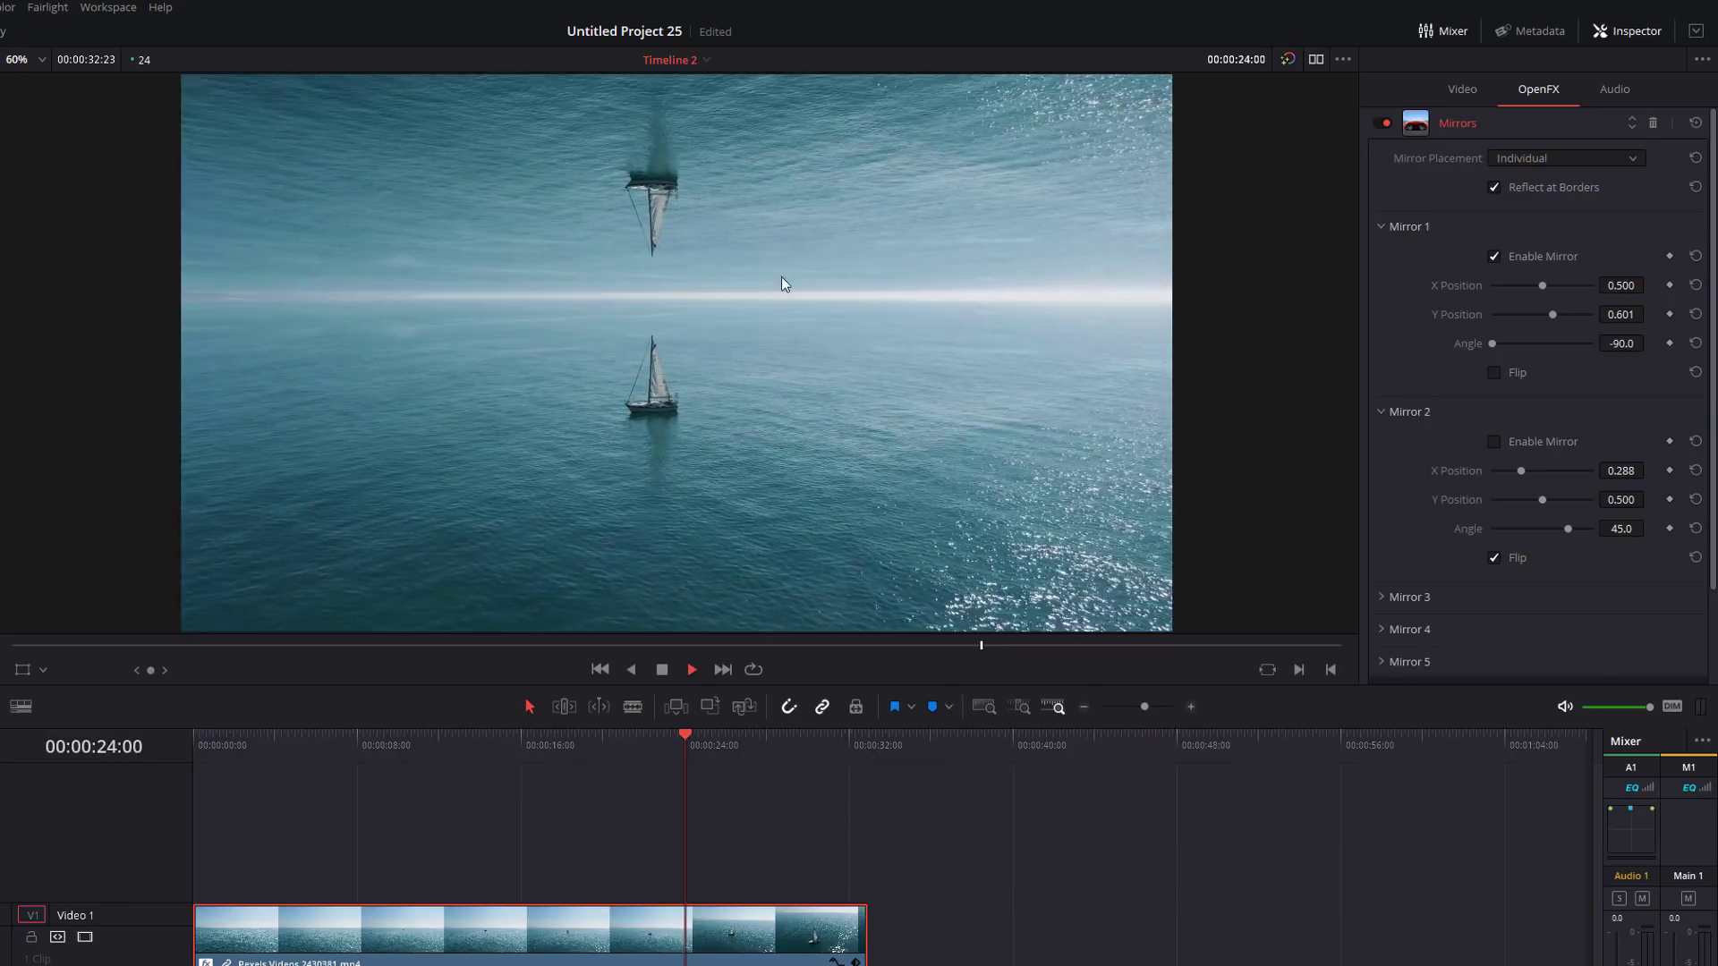
key("space")
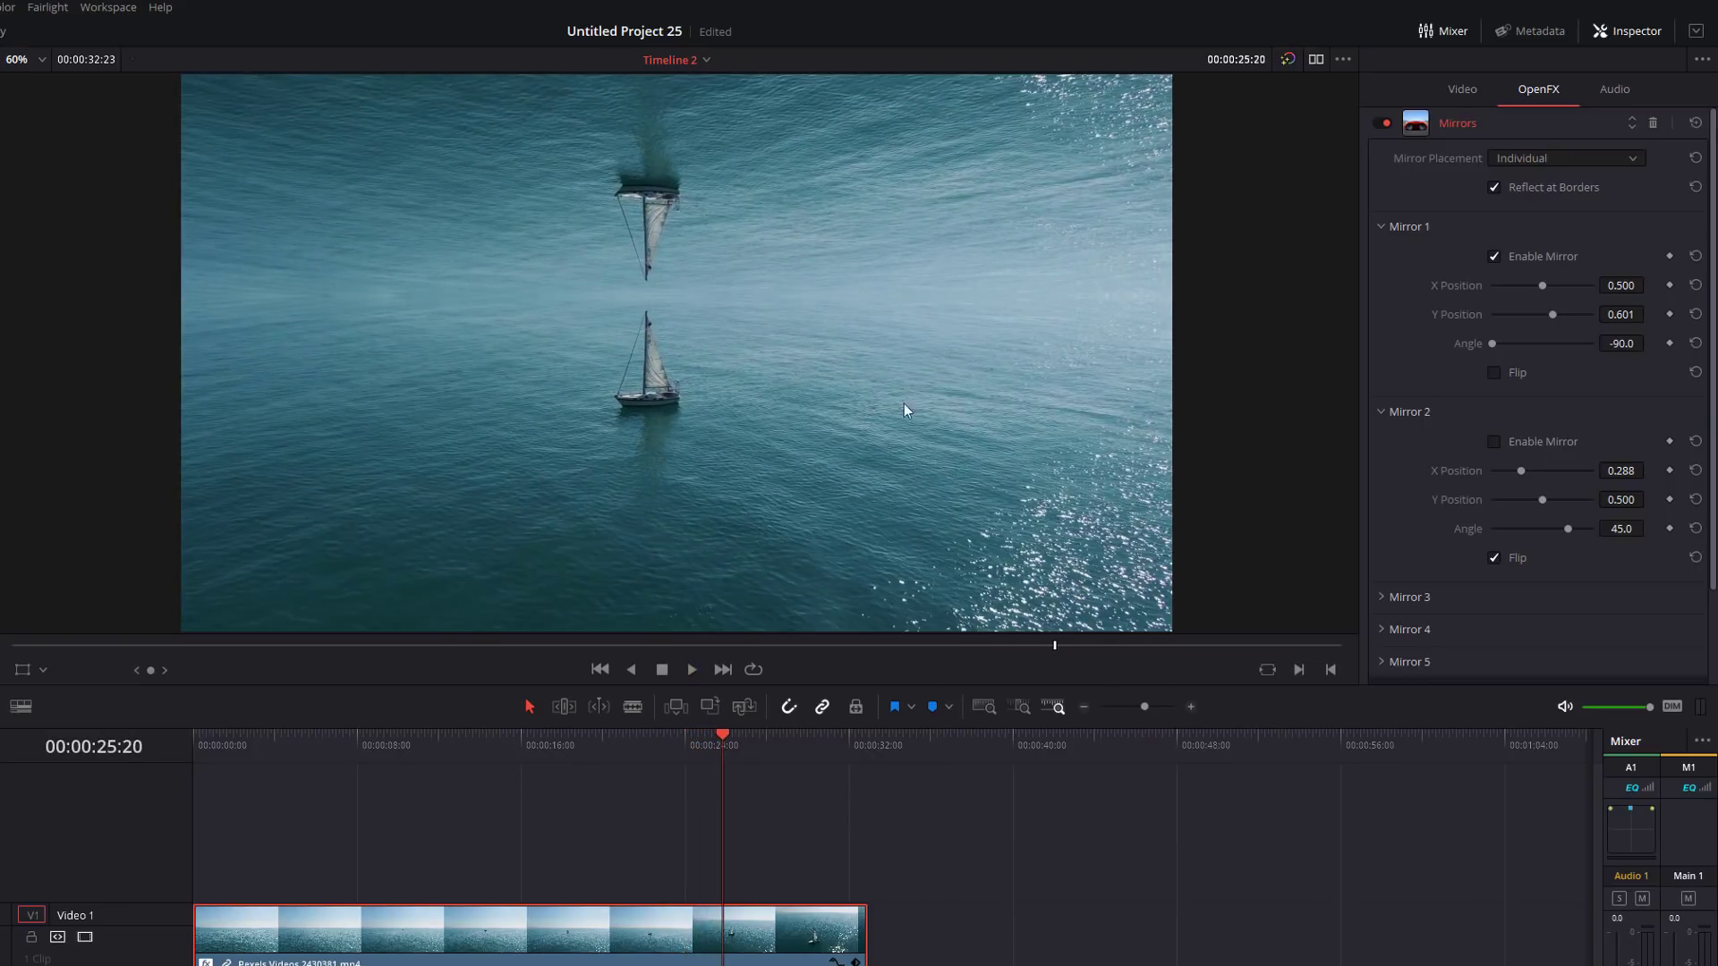
left_click(604, 645)
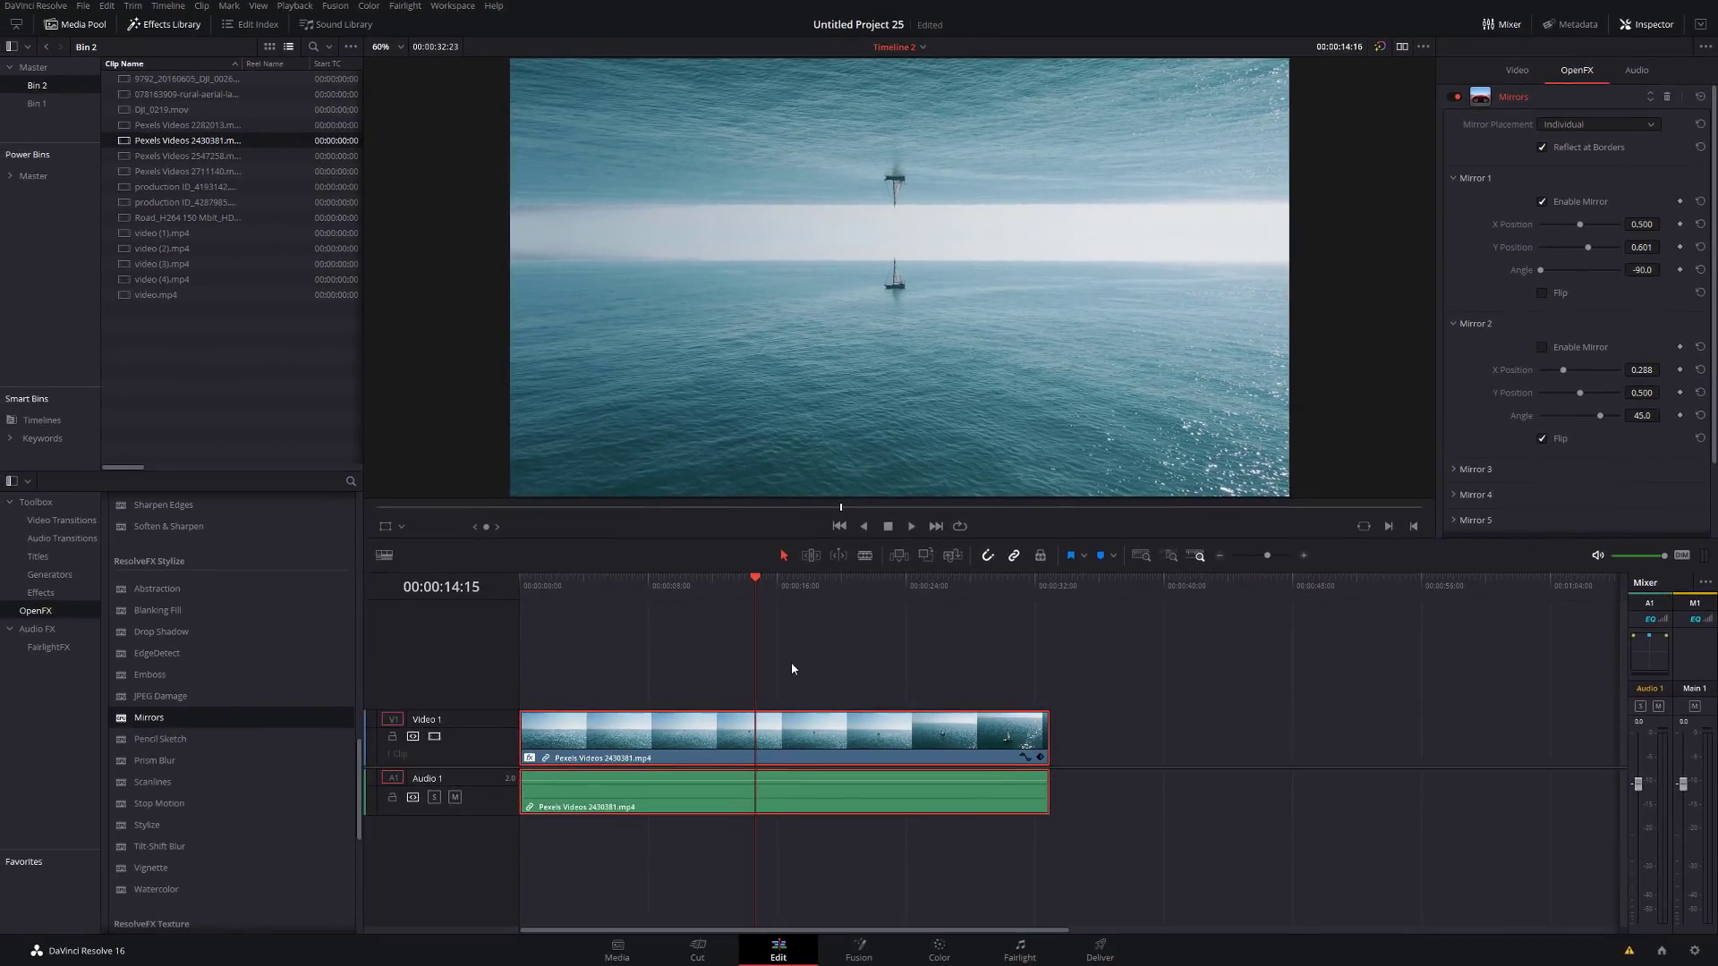
- Marquee-select the ocean clip and its audio on V1/A1 and delete them
left_click_drag(538, 844, 559, 965)
left_click_drag(807, 828, 807, 829)
key("Delete")
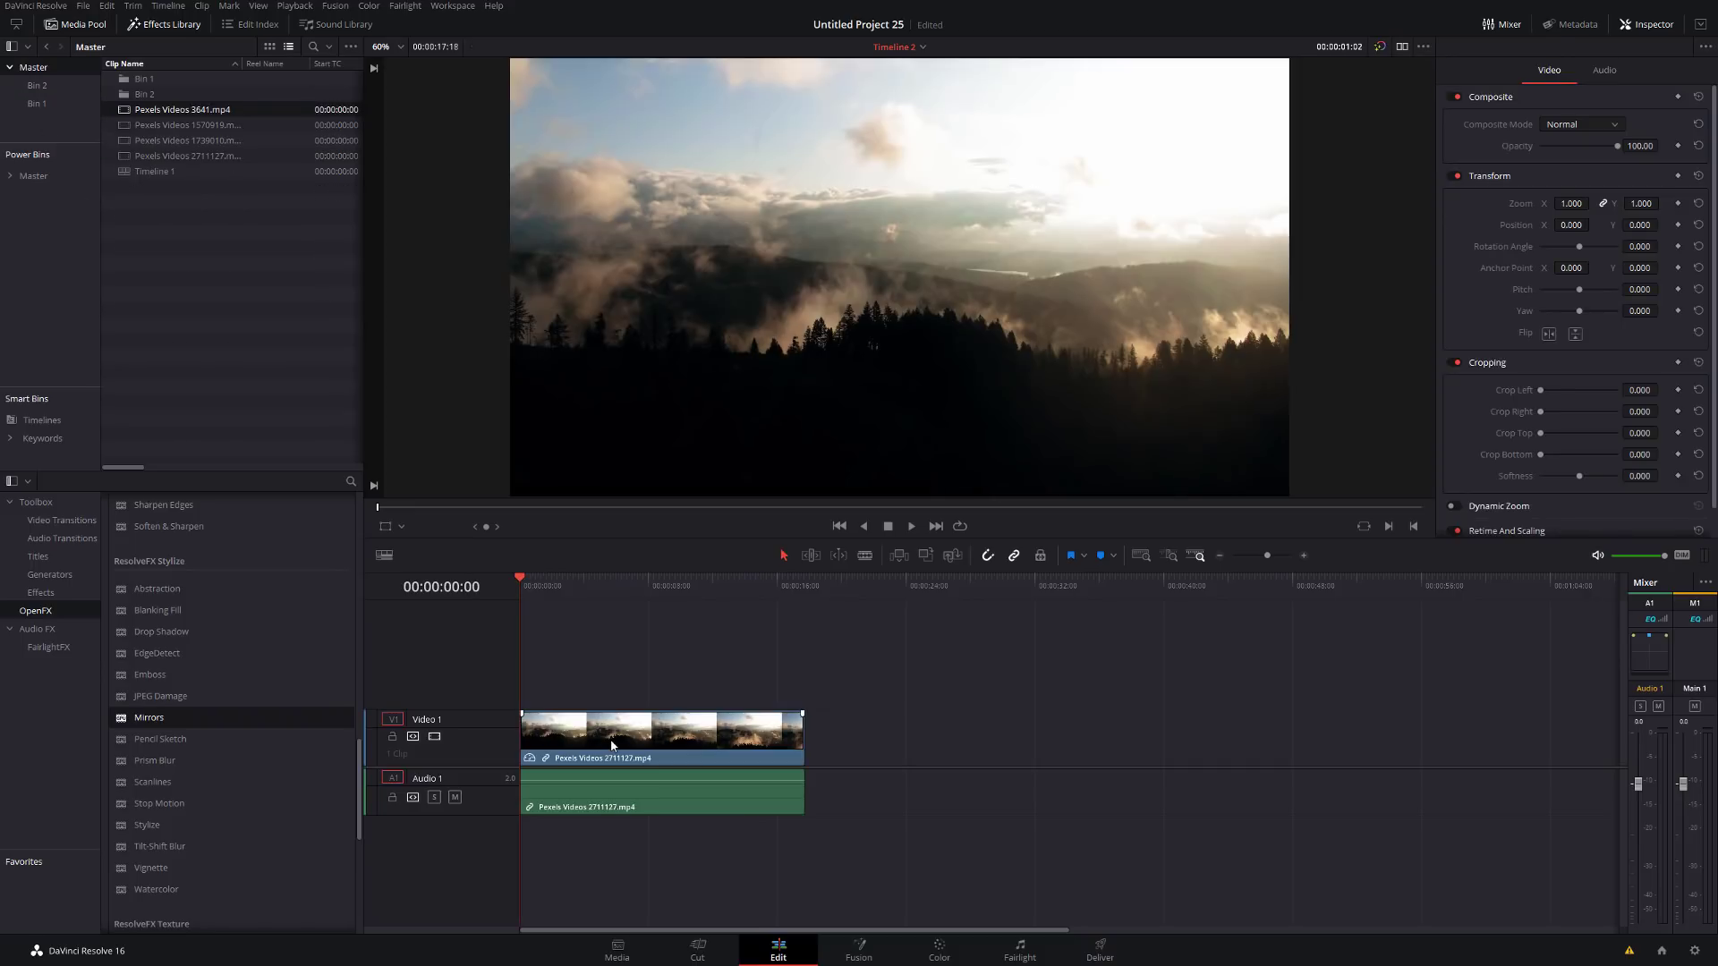
- Preview the cloudy forest clip and place Pexels Videos 3641.mp4 on Video 2 above it
left_click(612, 745)
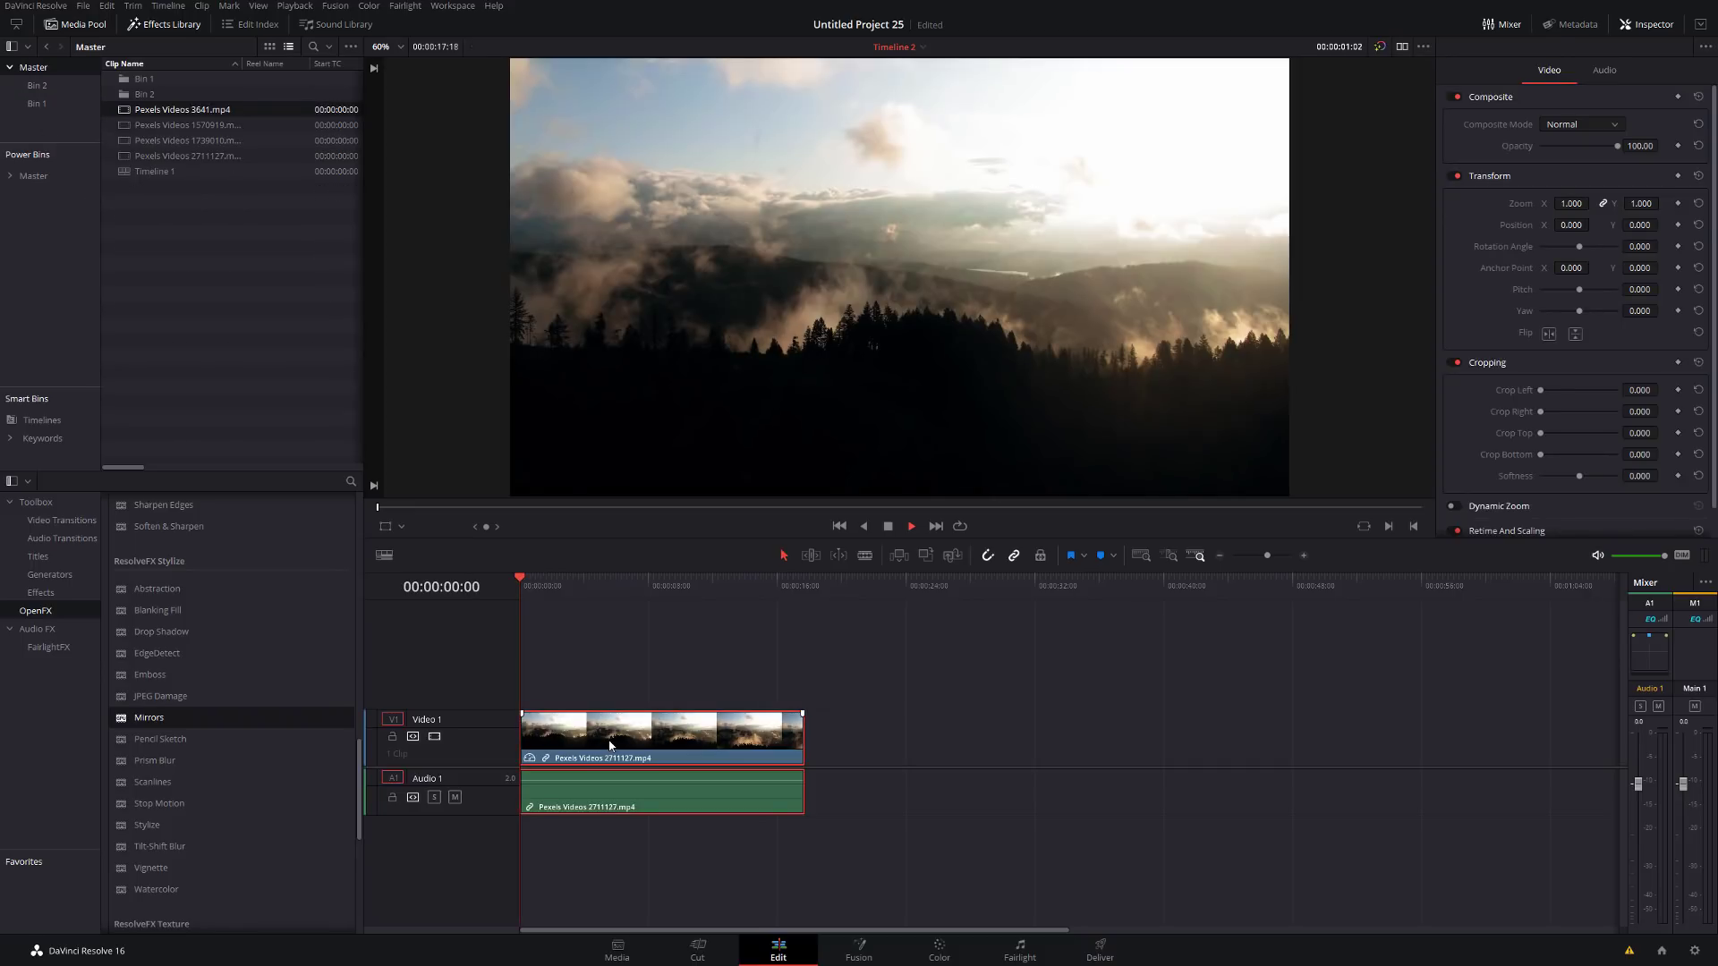
key("space")
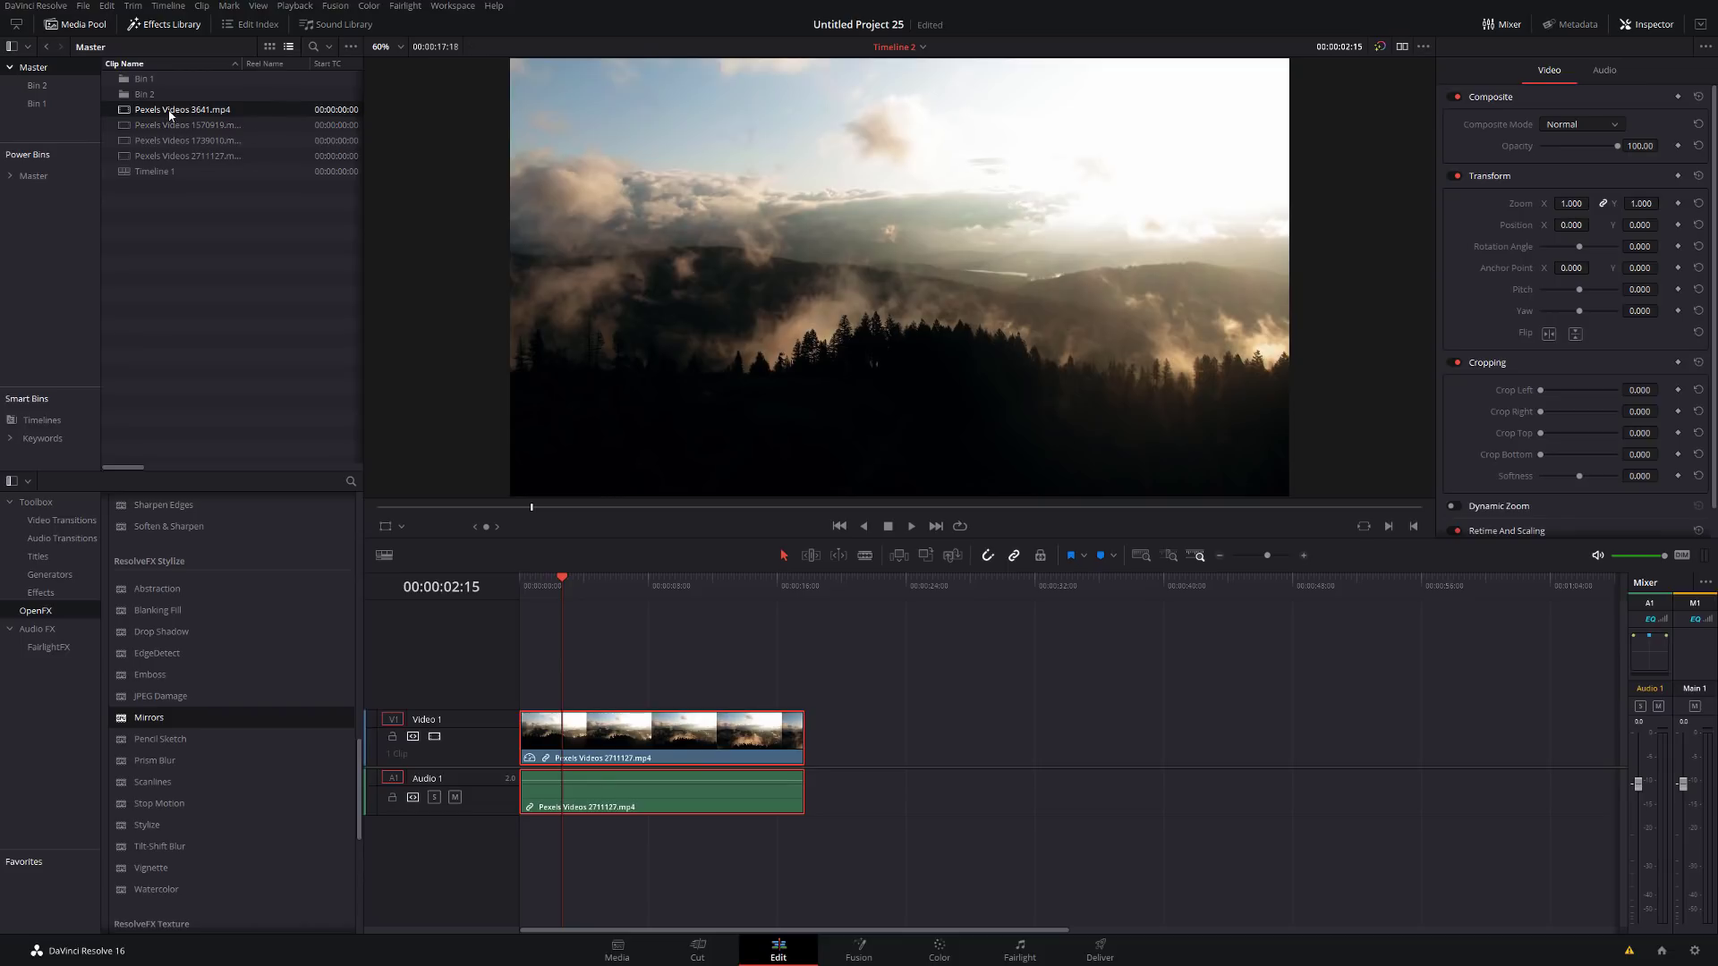
left_click_drag(170, 110, 558, 682)
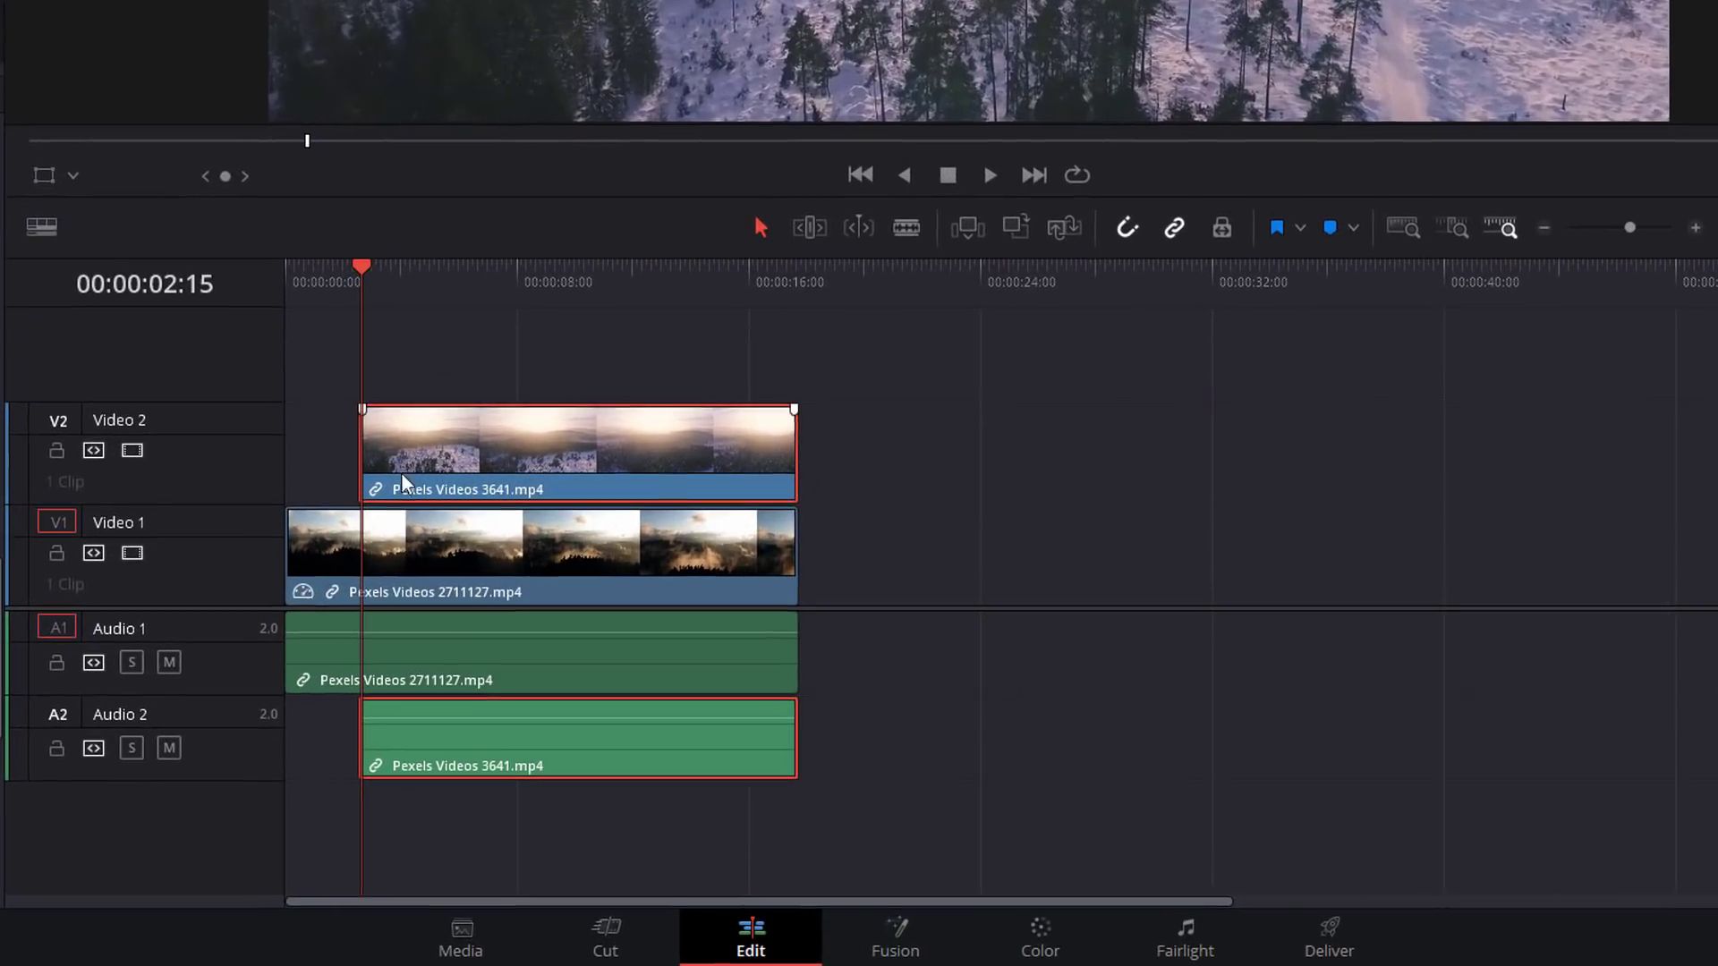
left_click(484, 655)
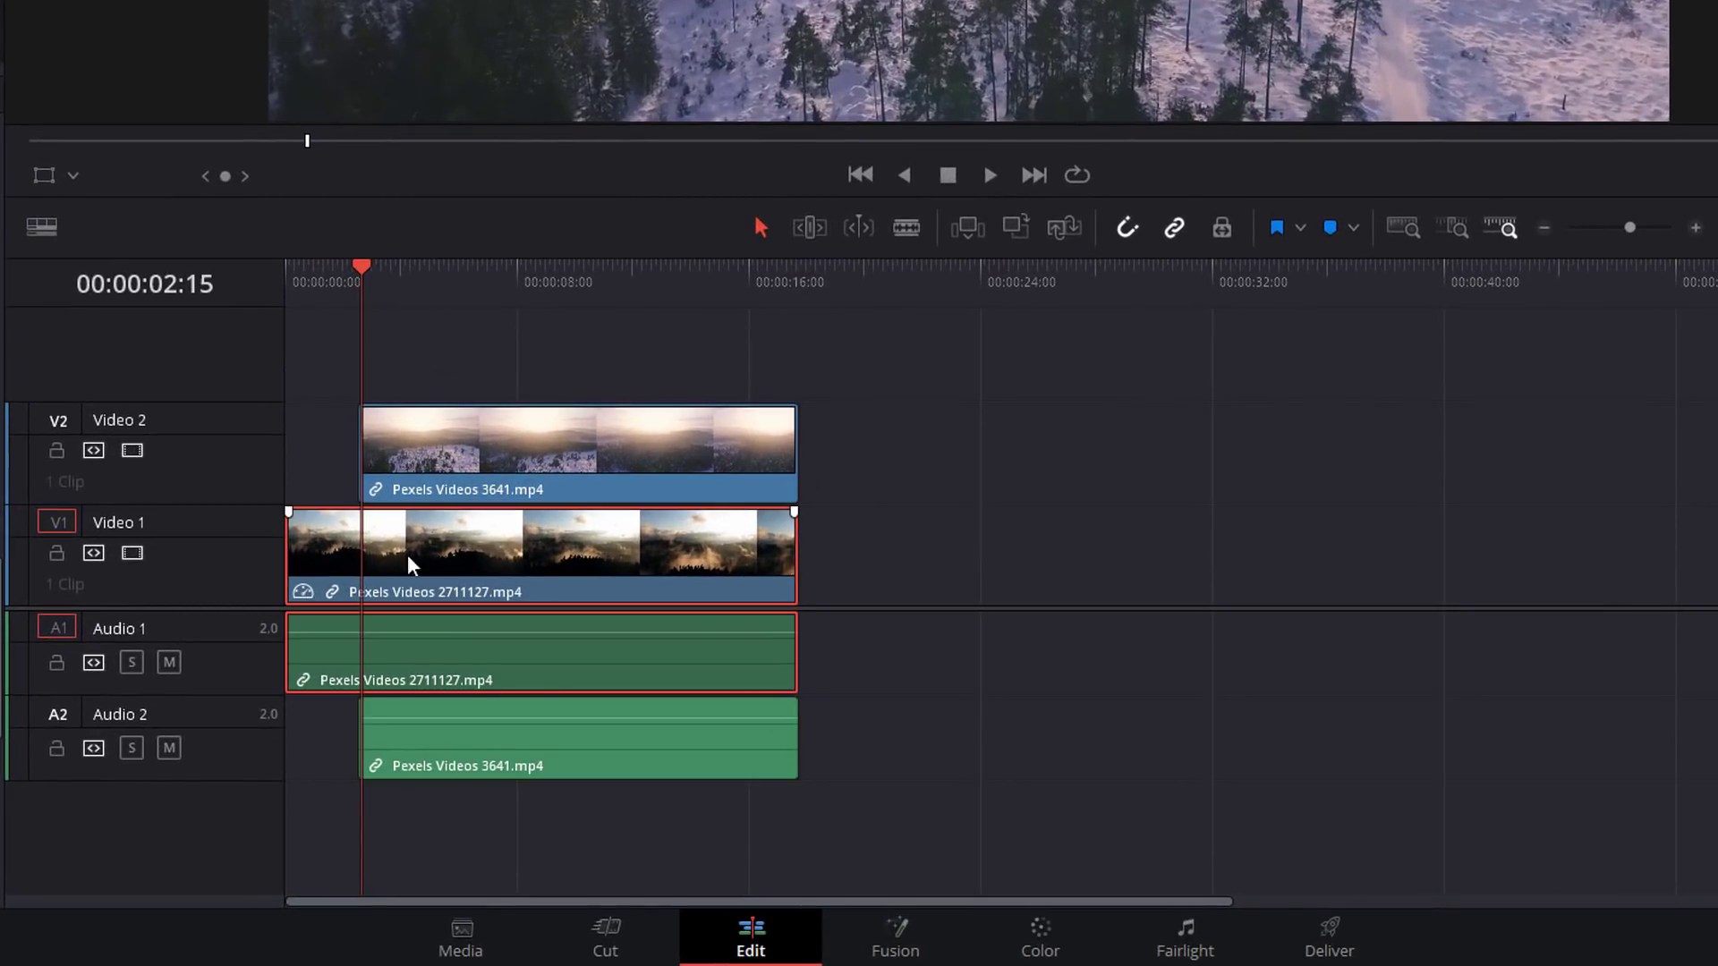
left_click(451, 443)
left_click(451, 444, "ctrl")
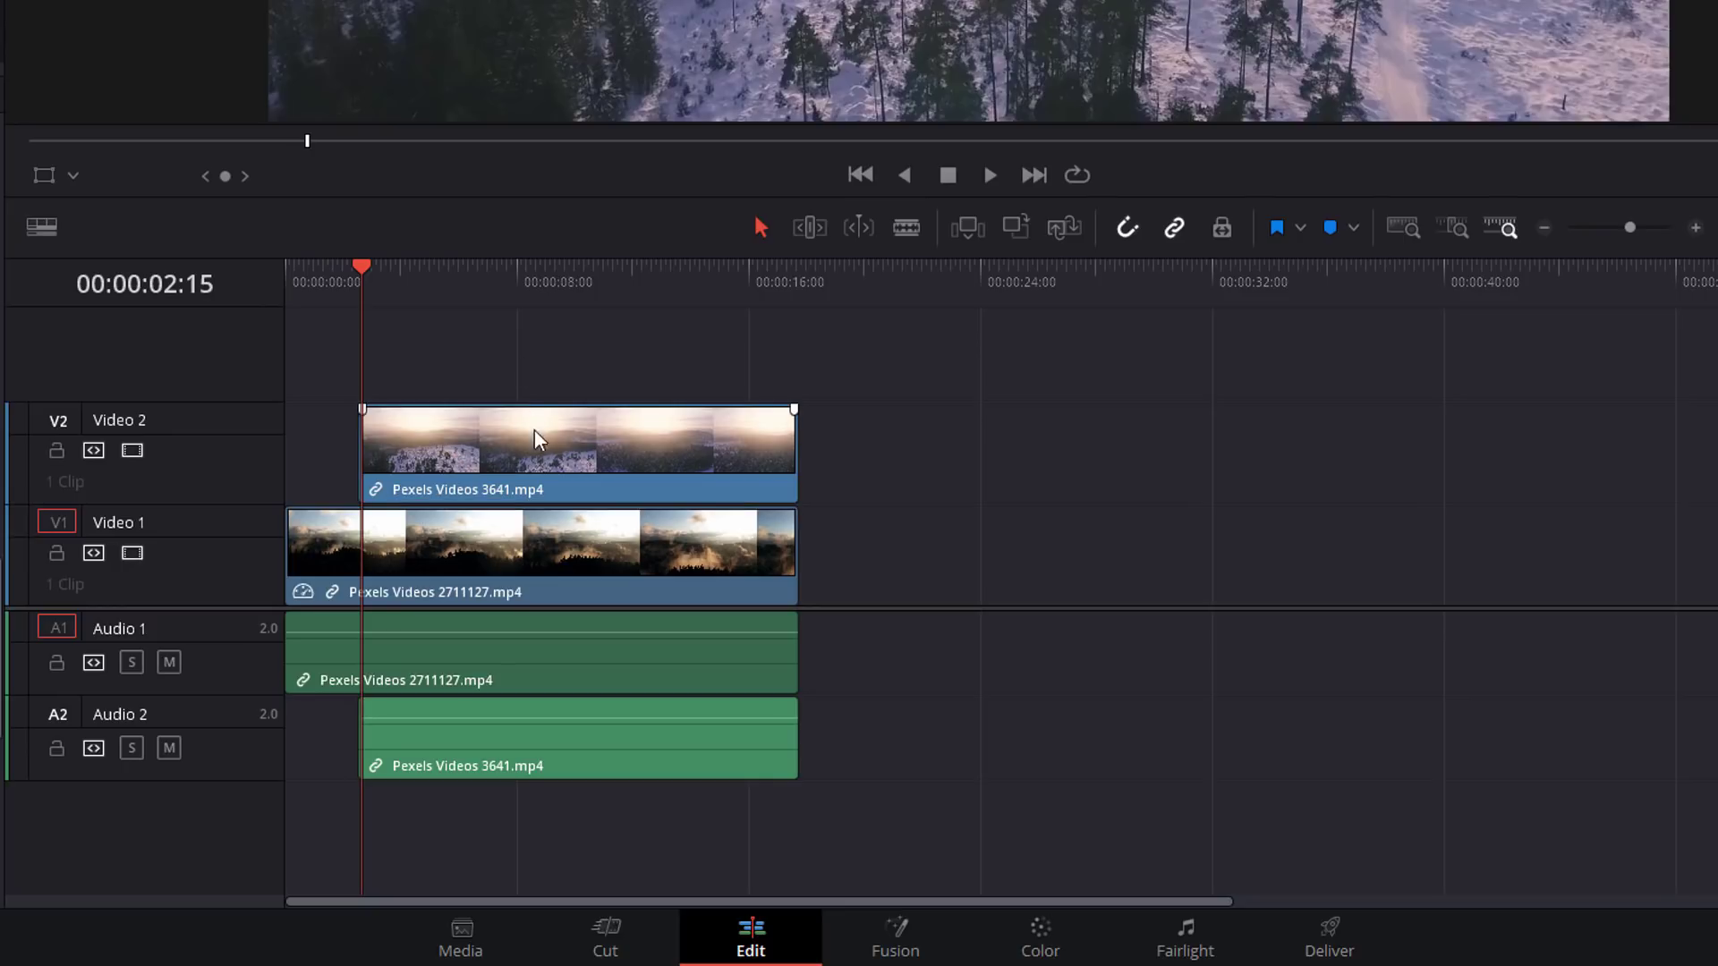
- Rotate the upper snowy clip to 180 and raise its Position Y to 349
left_click(505, 452)
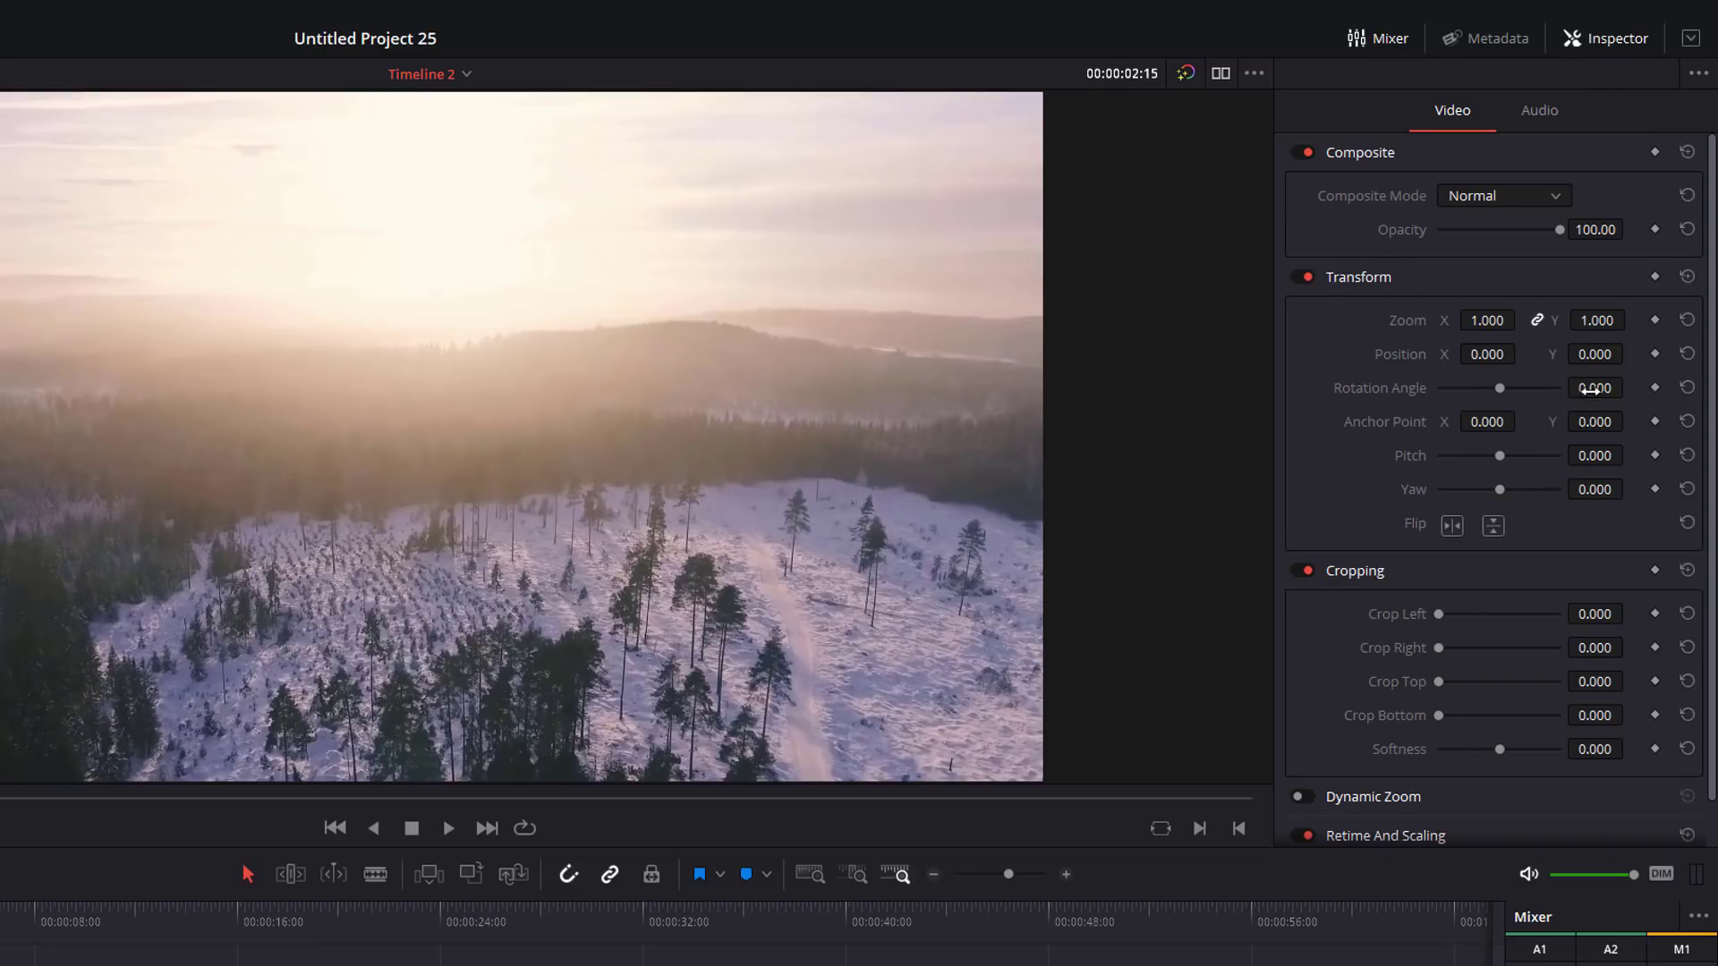
left_click(1590, 390)
type("180")
key("Return")
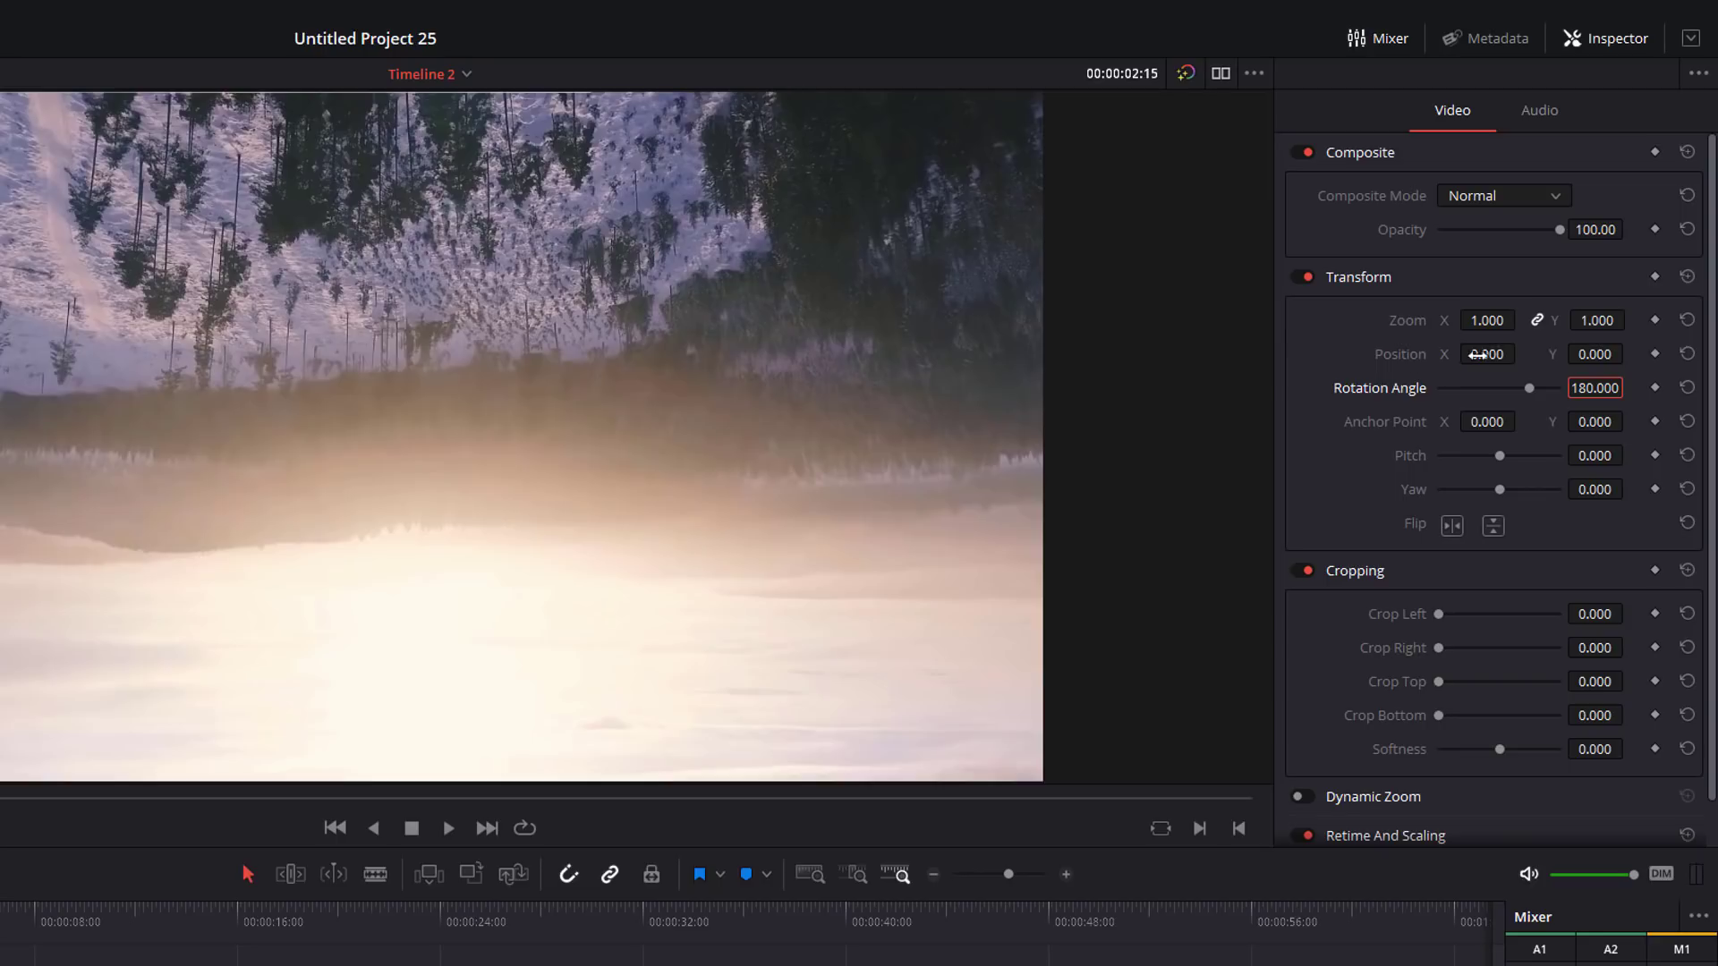
left_click_drag(1602, 358, 1630, 353)
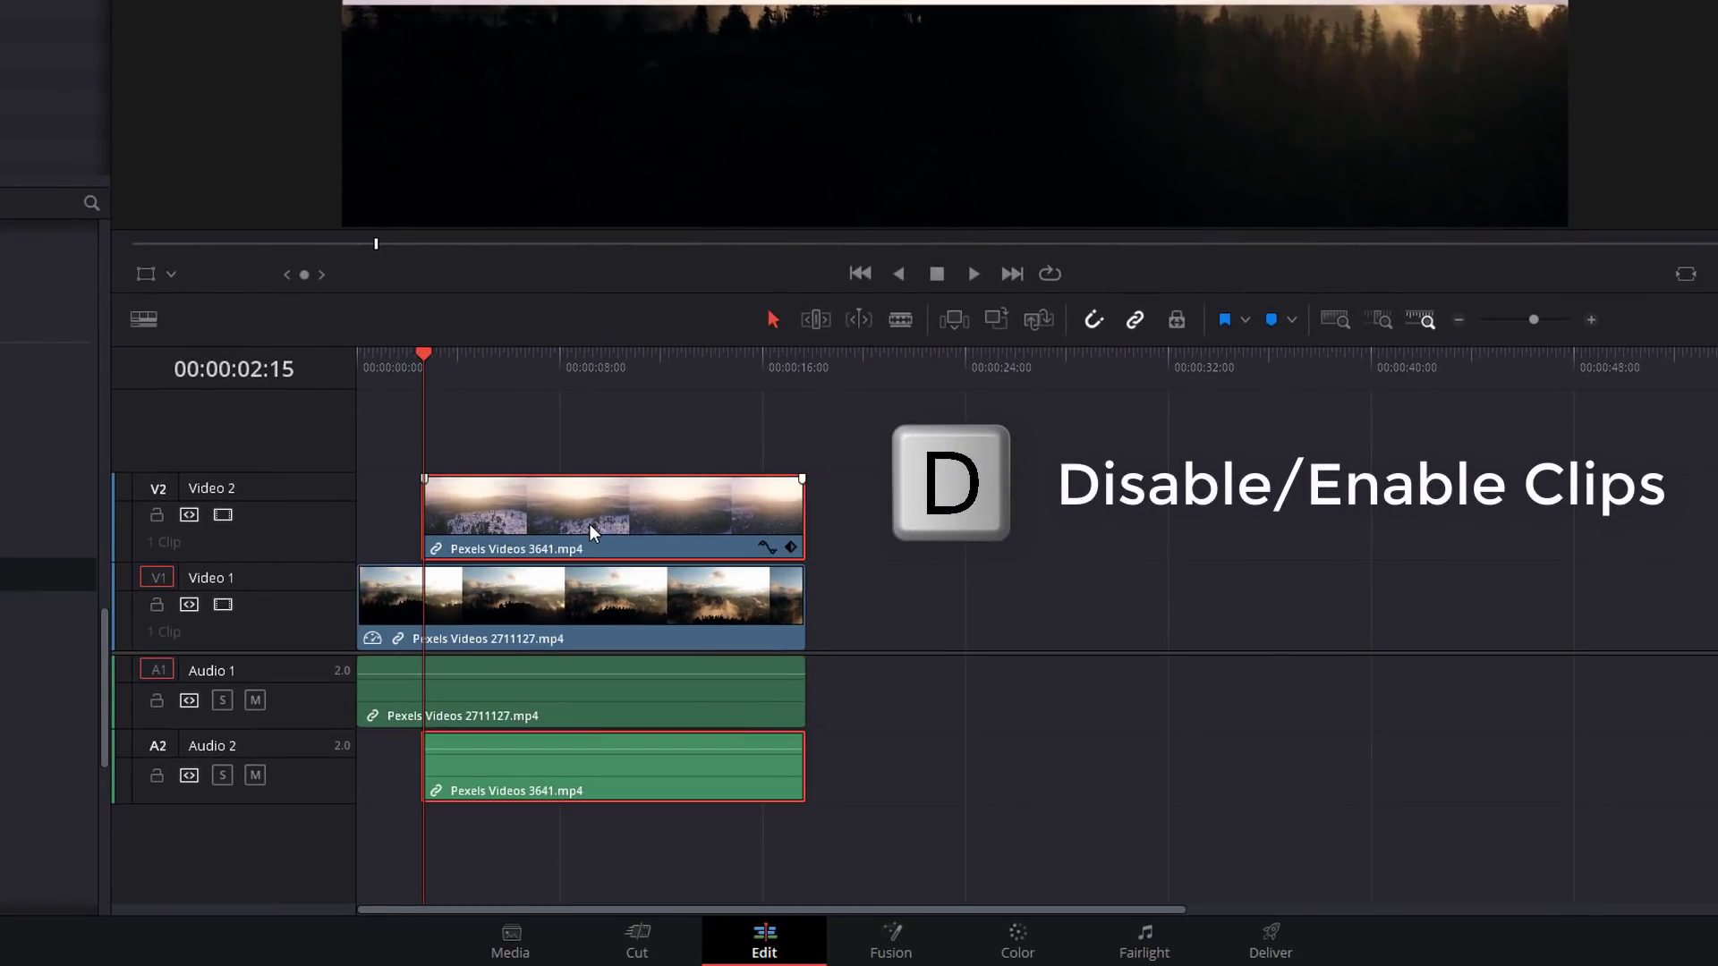
- Disable V2, scrub the forest clip's Position Y negative, then re-enable the flipped clip
key("d")
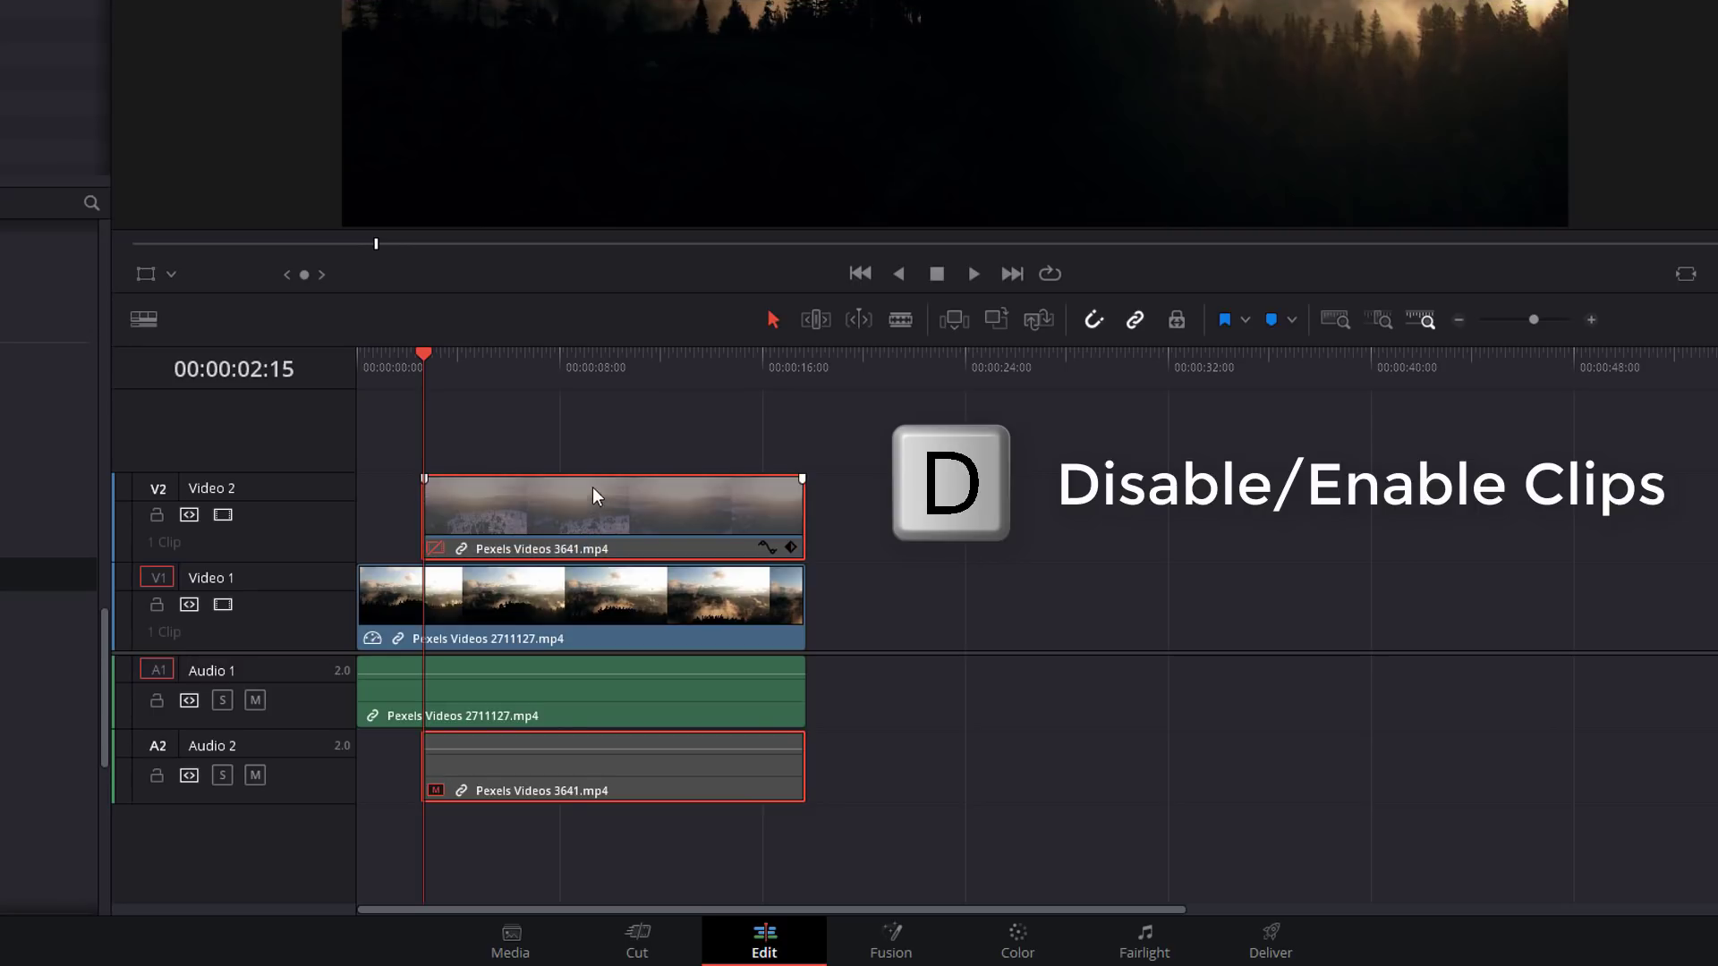
left_click(530, 610)
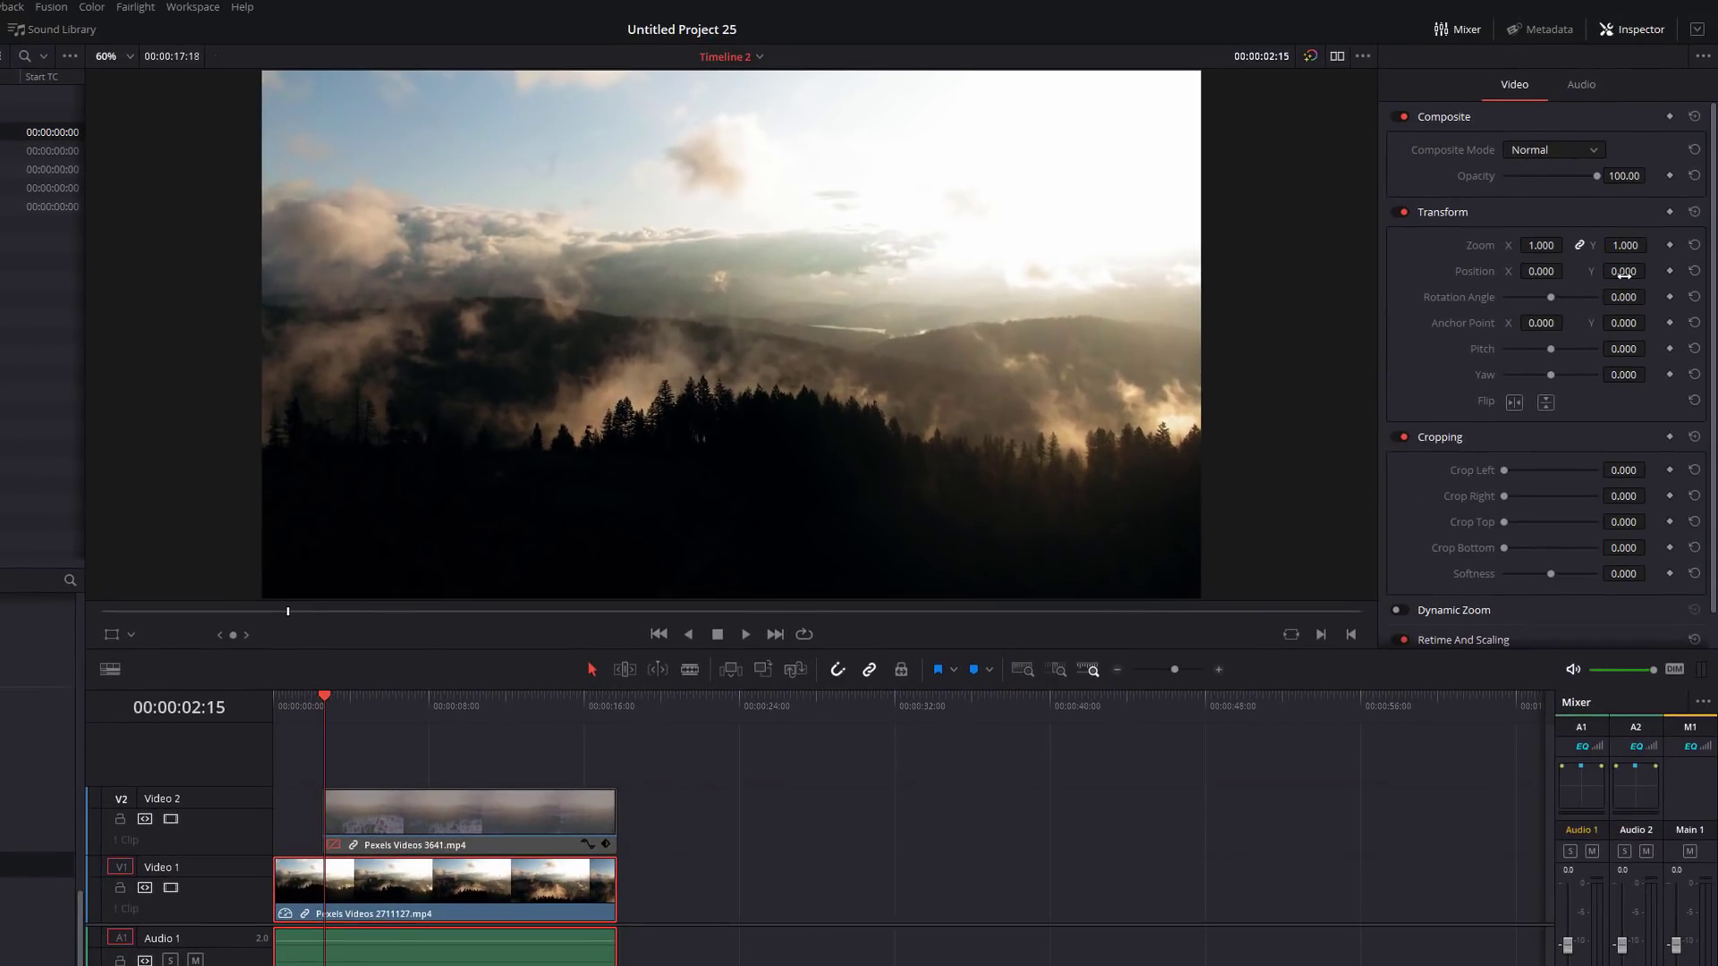
left_click_drag(1623, 275, 1533, 275)
left_click(429, 824)
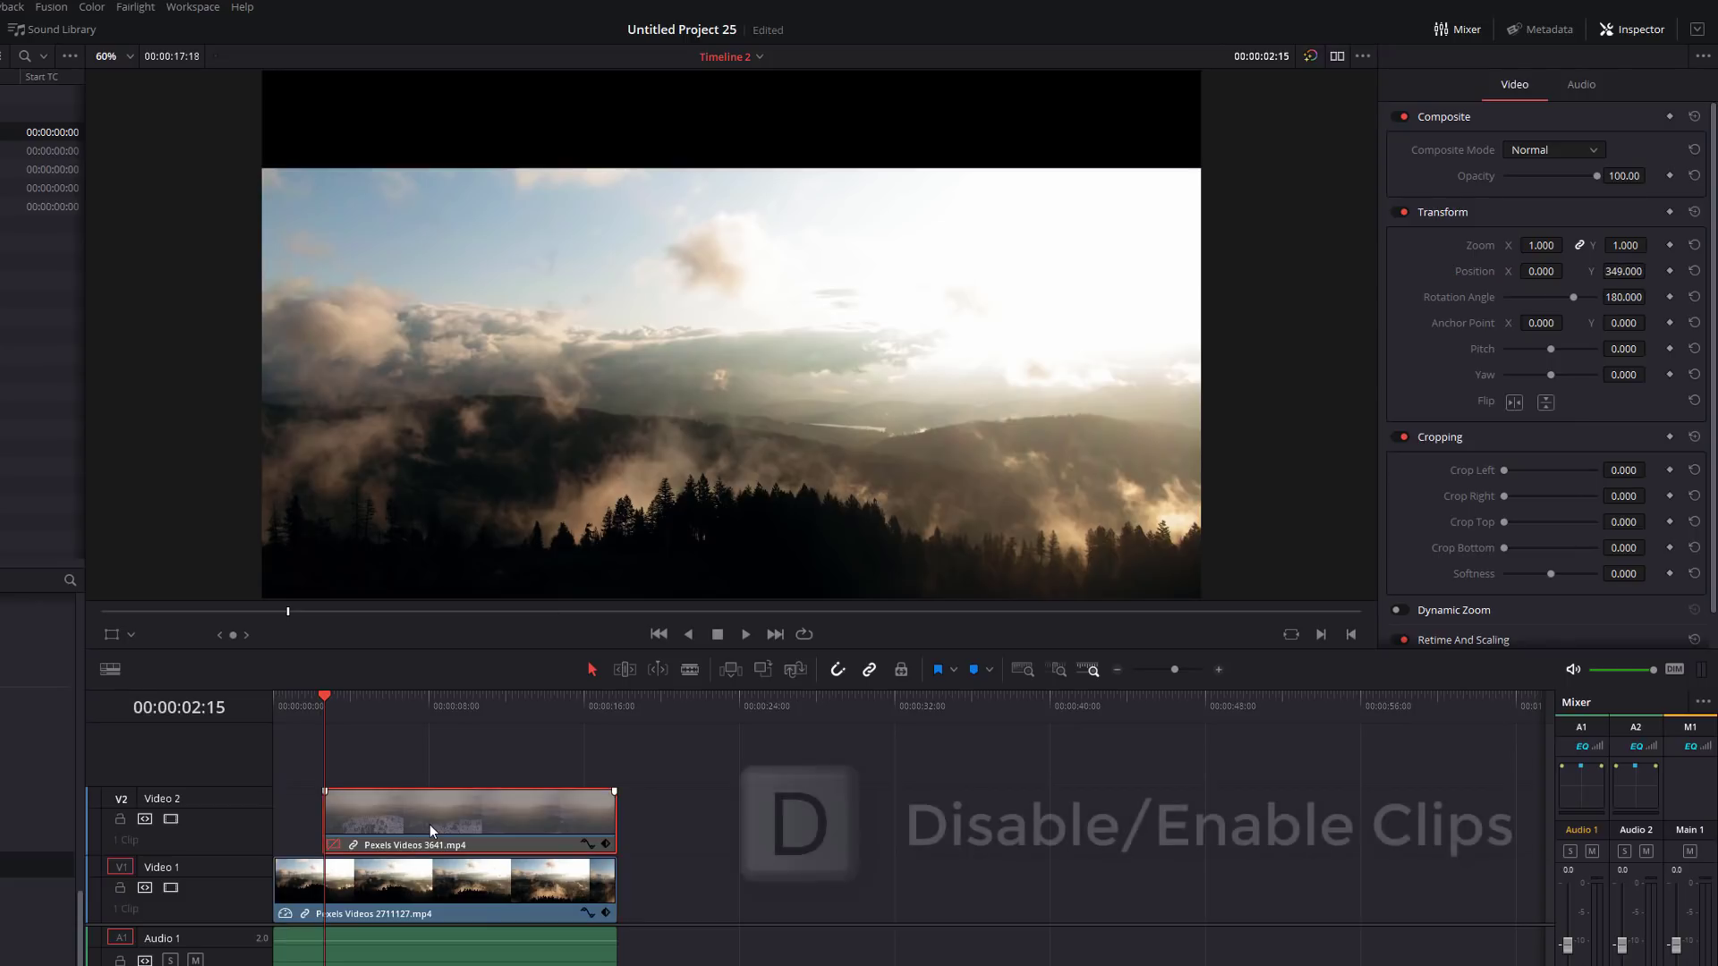
key("d")
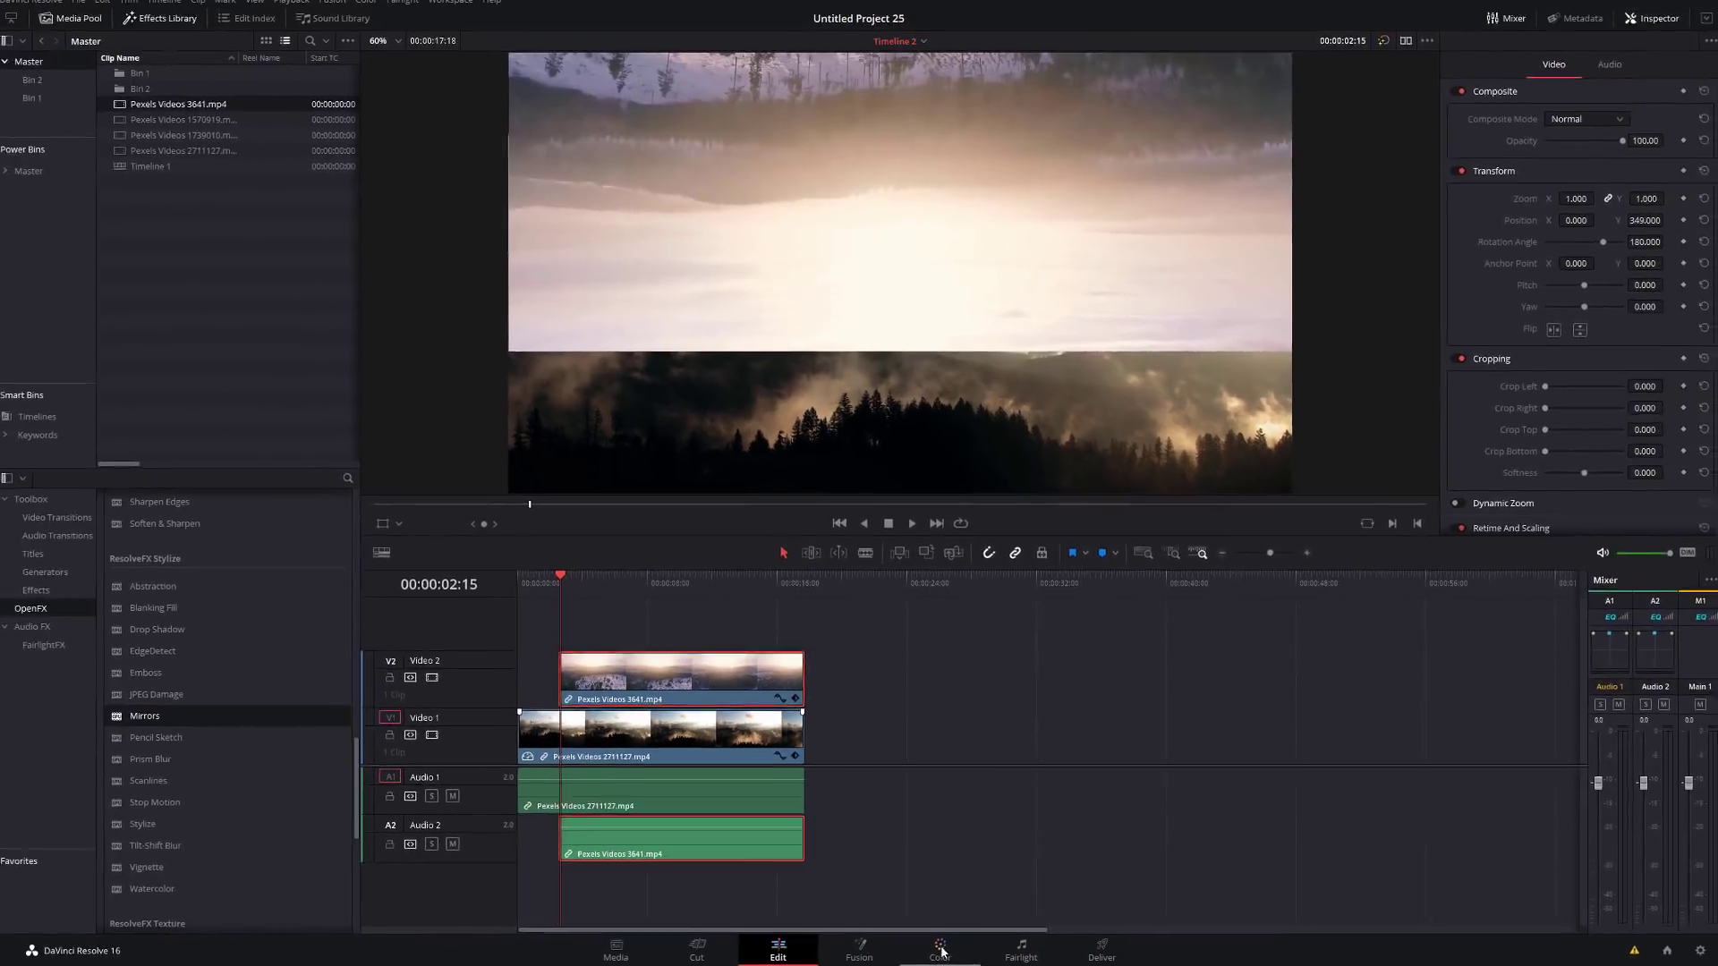
- Switch to the Color page and show the flipped clip's node graph with its single corrector node
left_click(993, 954)
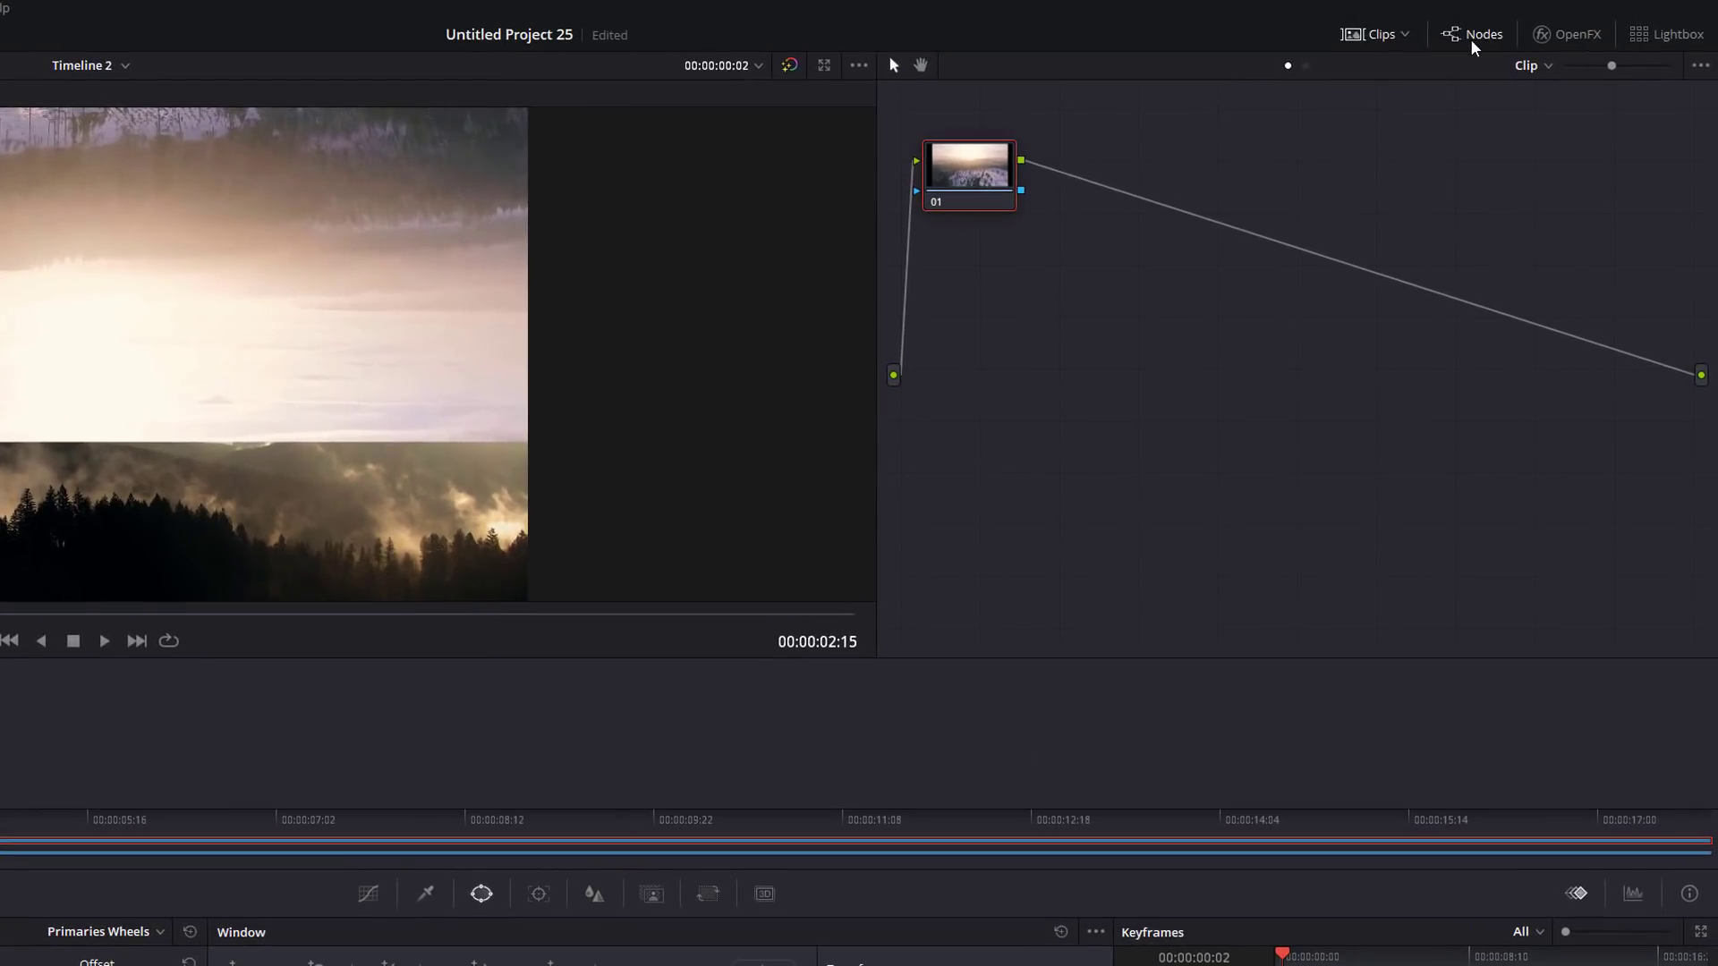
left_click(1472, 39)
left_click(1472, 39)
right_click(1145, 269)
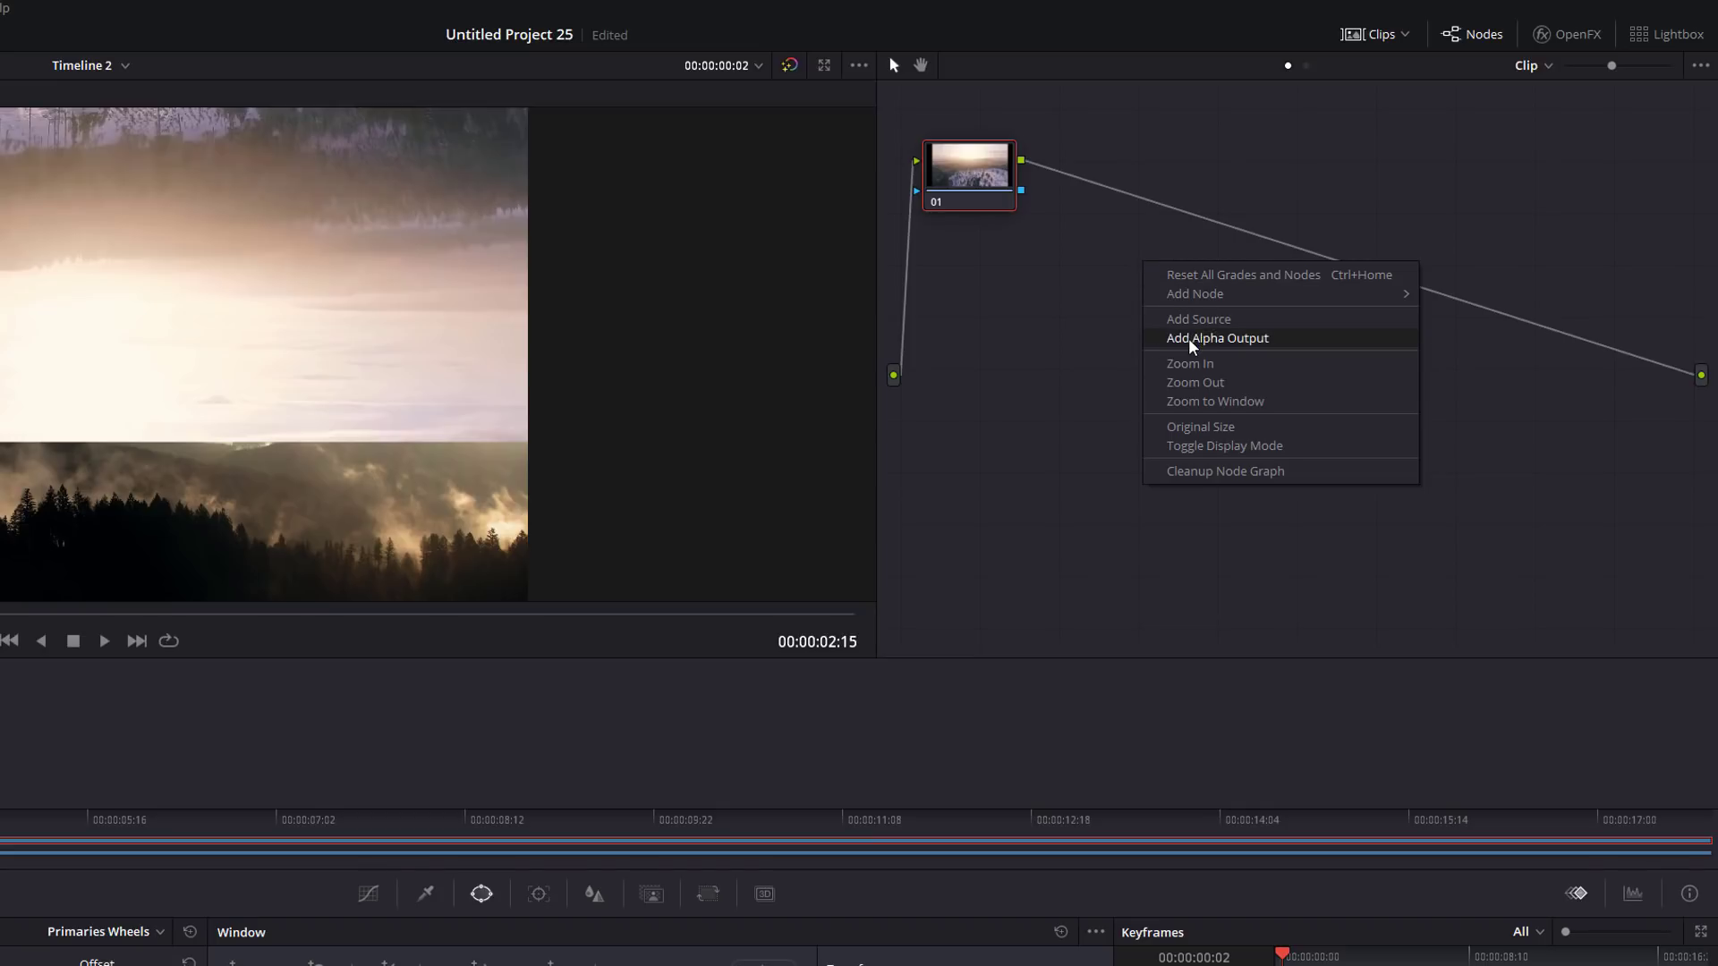
- Add an Alpha Output to the node graph and wire node 01's alpha into it
left_click(1230, 339)
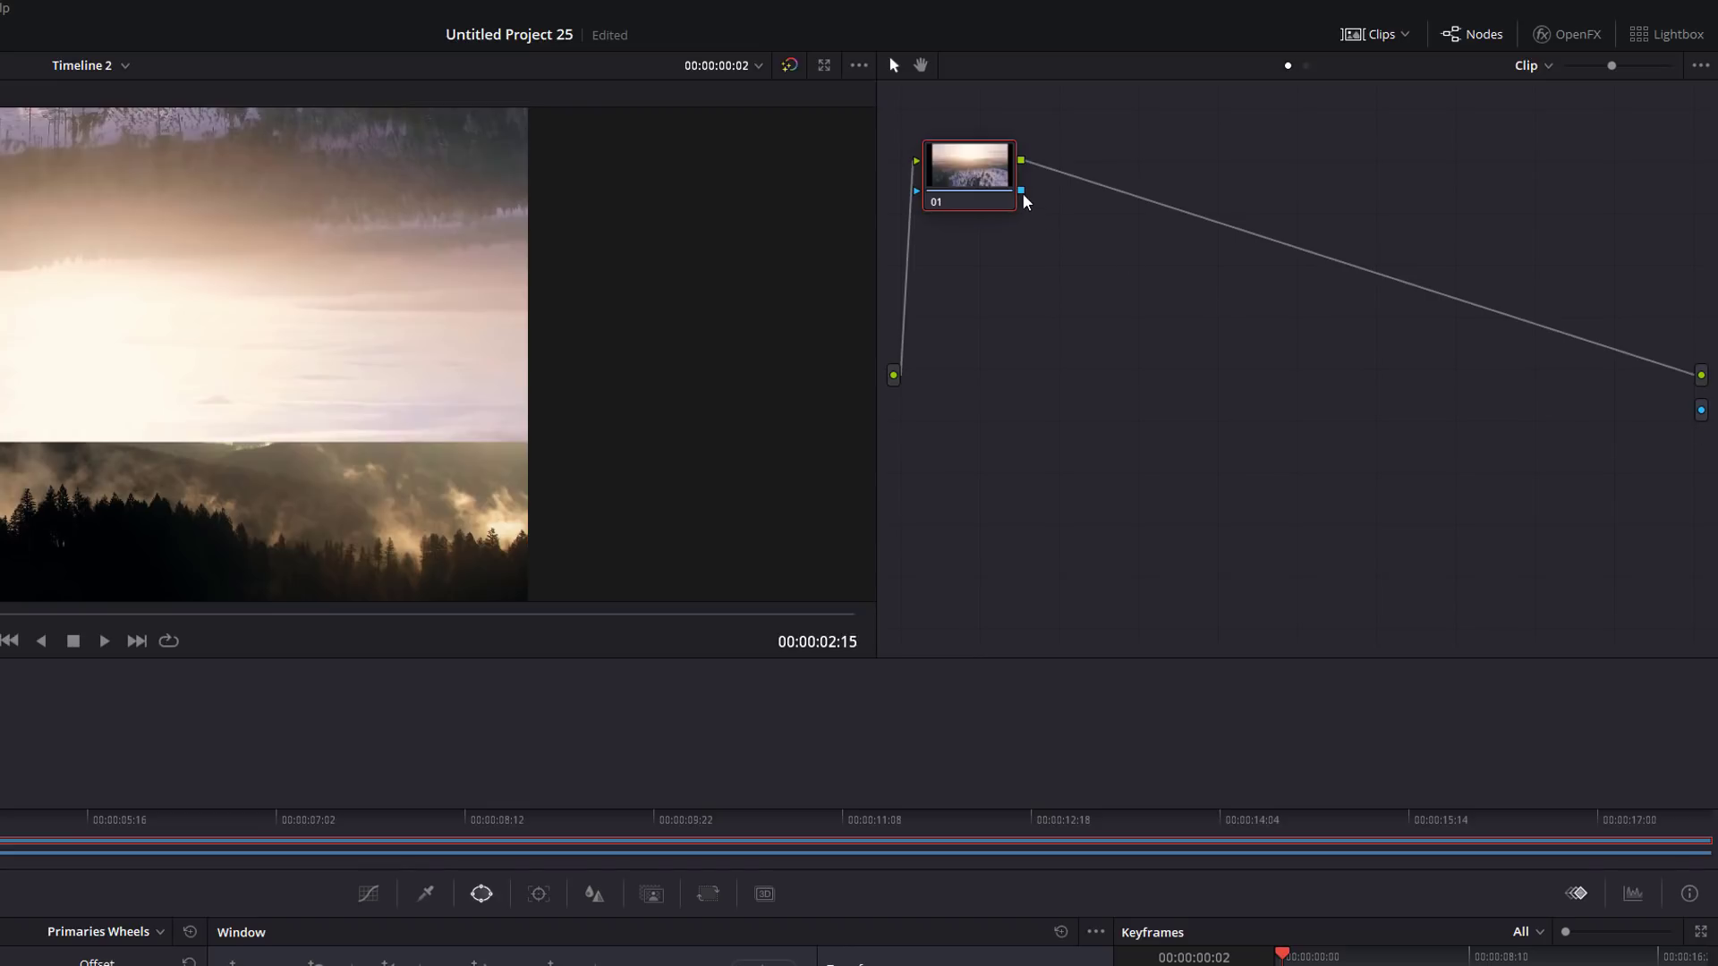
left_click_drag(1521, 372, 1703, 414)
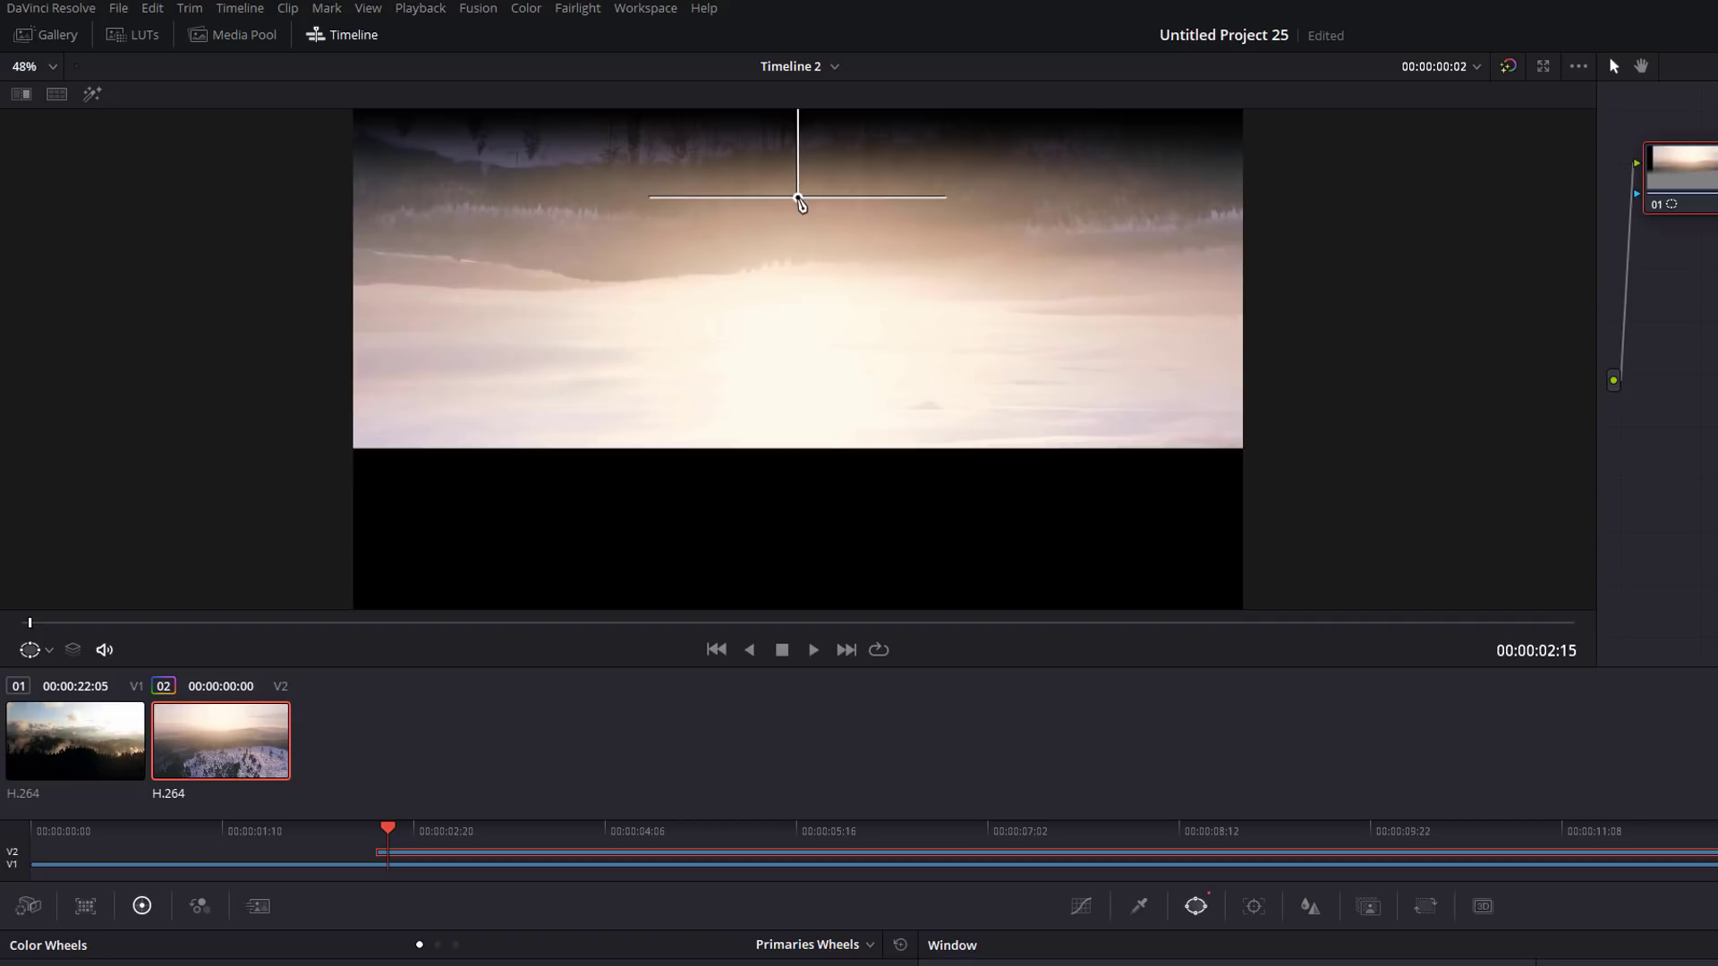
- Move, rotate and soften the gradient window so its fade line sits across the lower clip's sky
left_click_drag(801, 204, 823, 288)
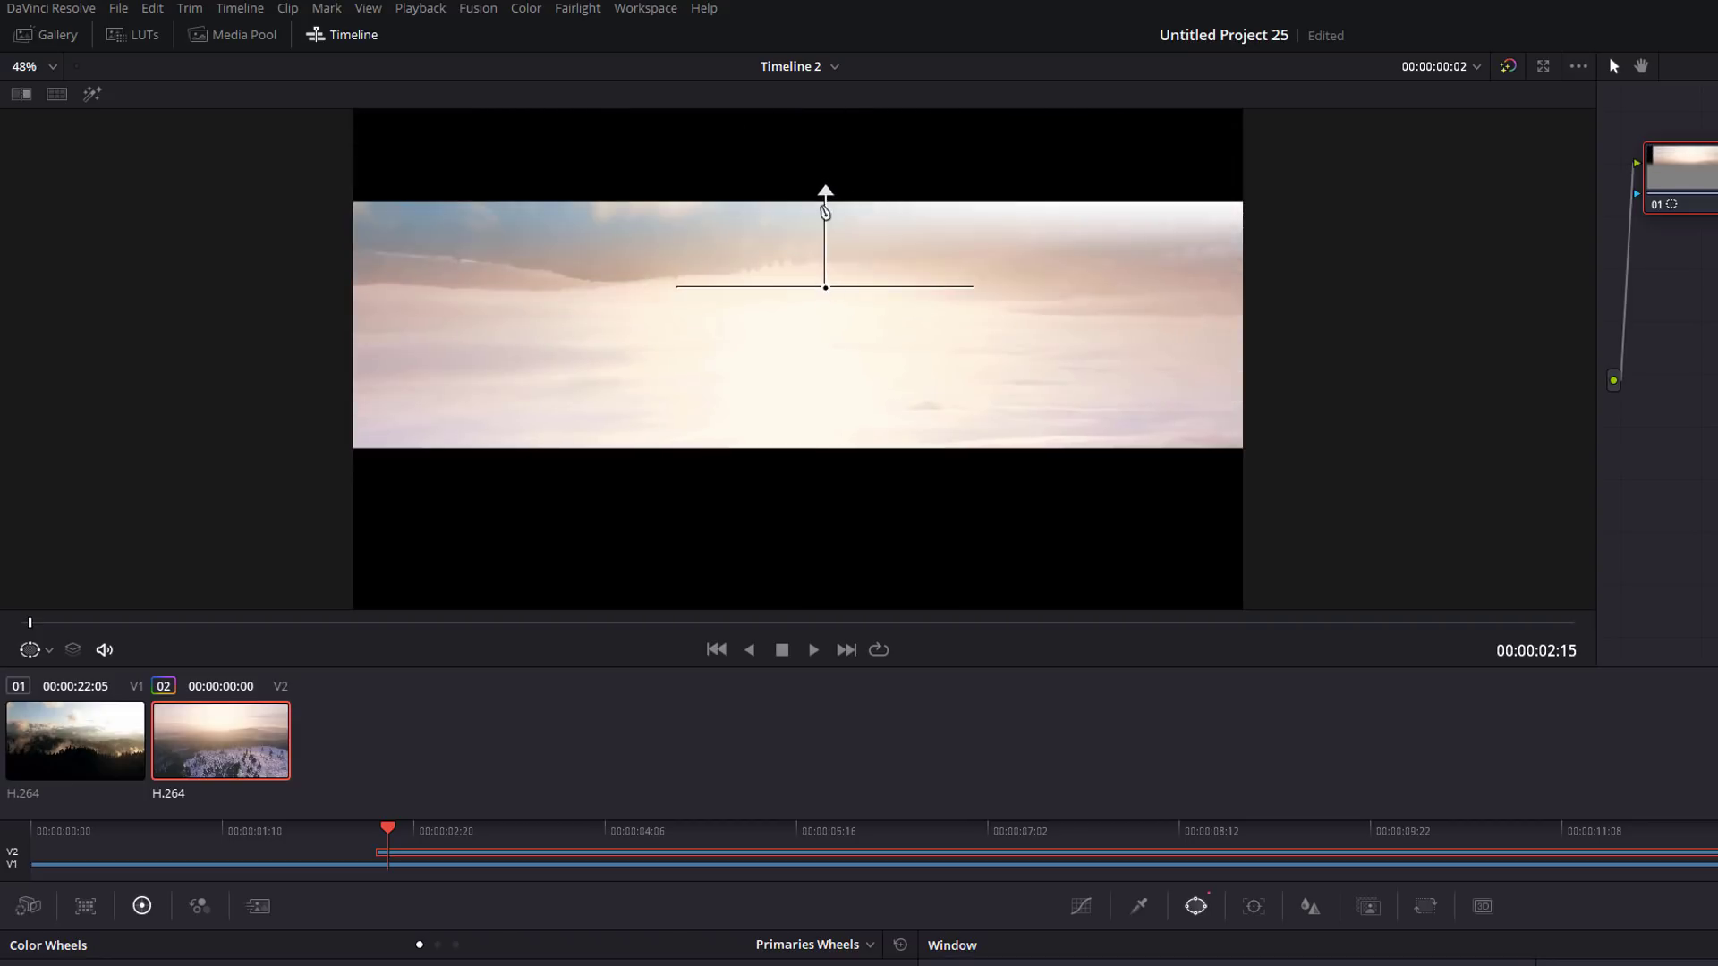
left_click_drag(824, 192, 824, 403)
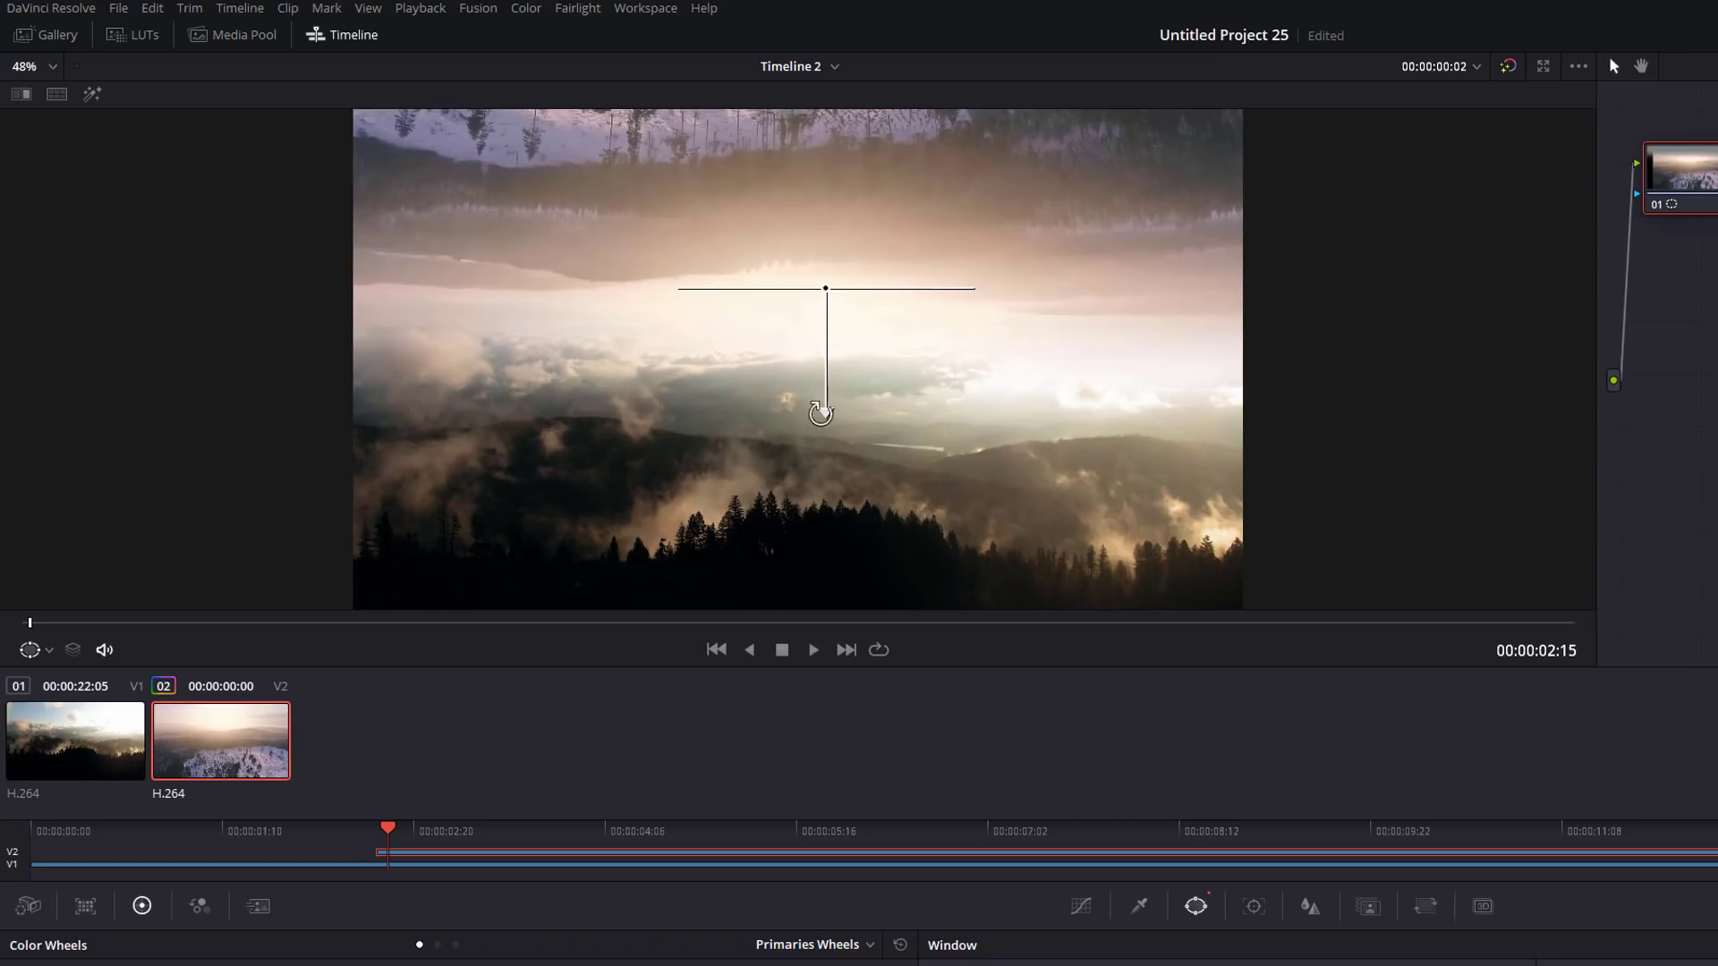
left_click_drag(825, 288, 825, 199)
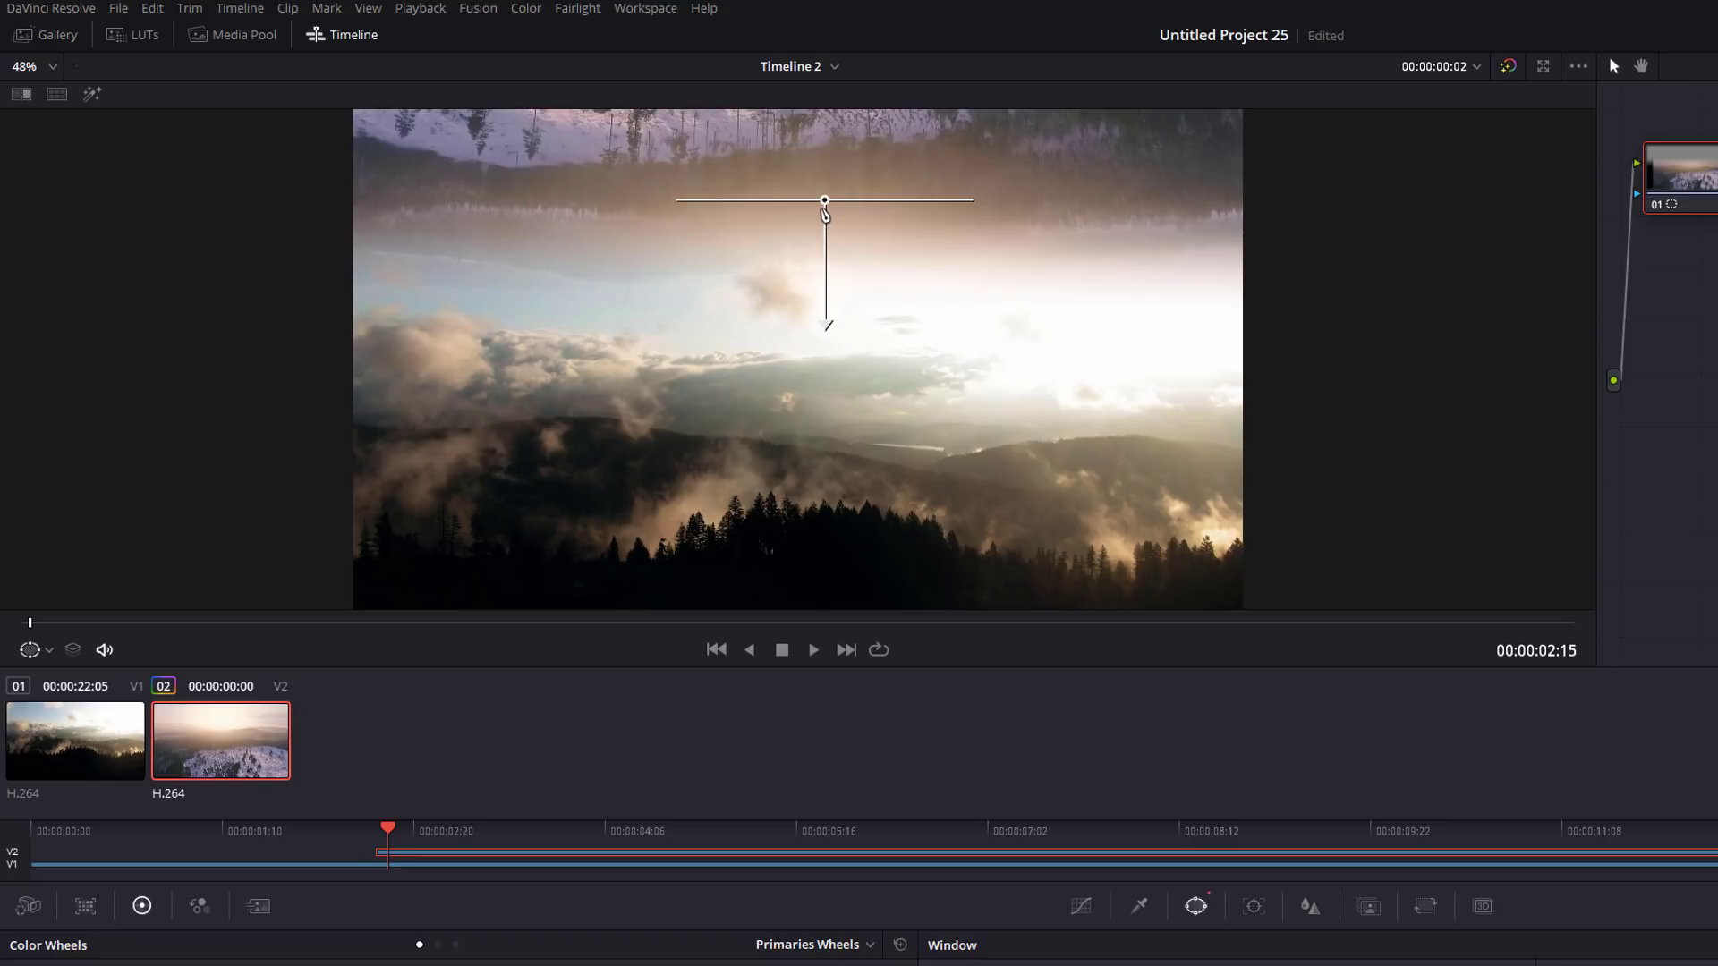
left_click_drag(826, 205, 842, 296)
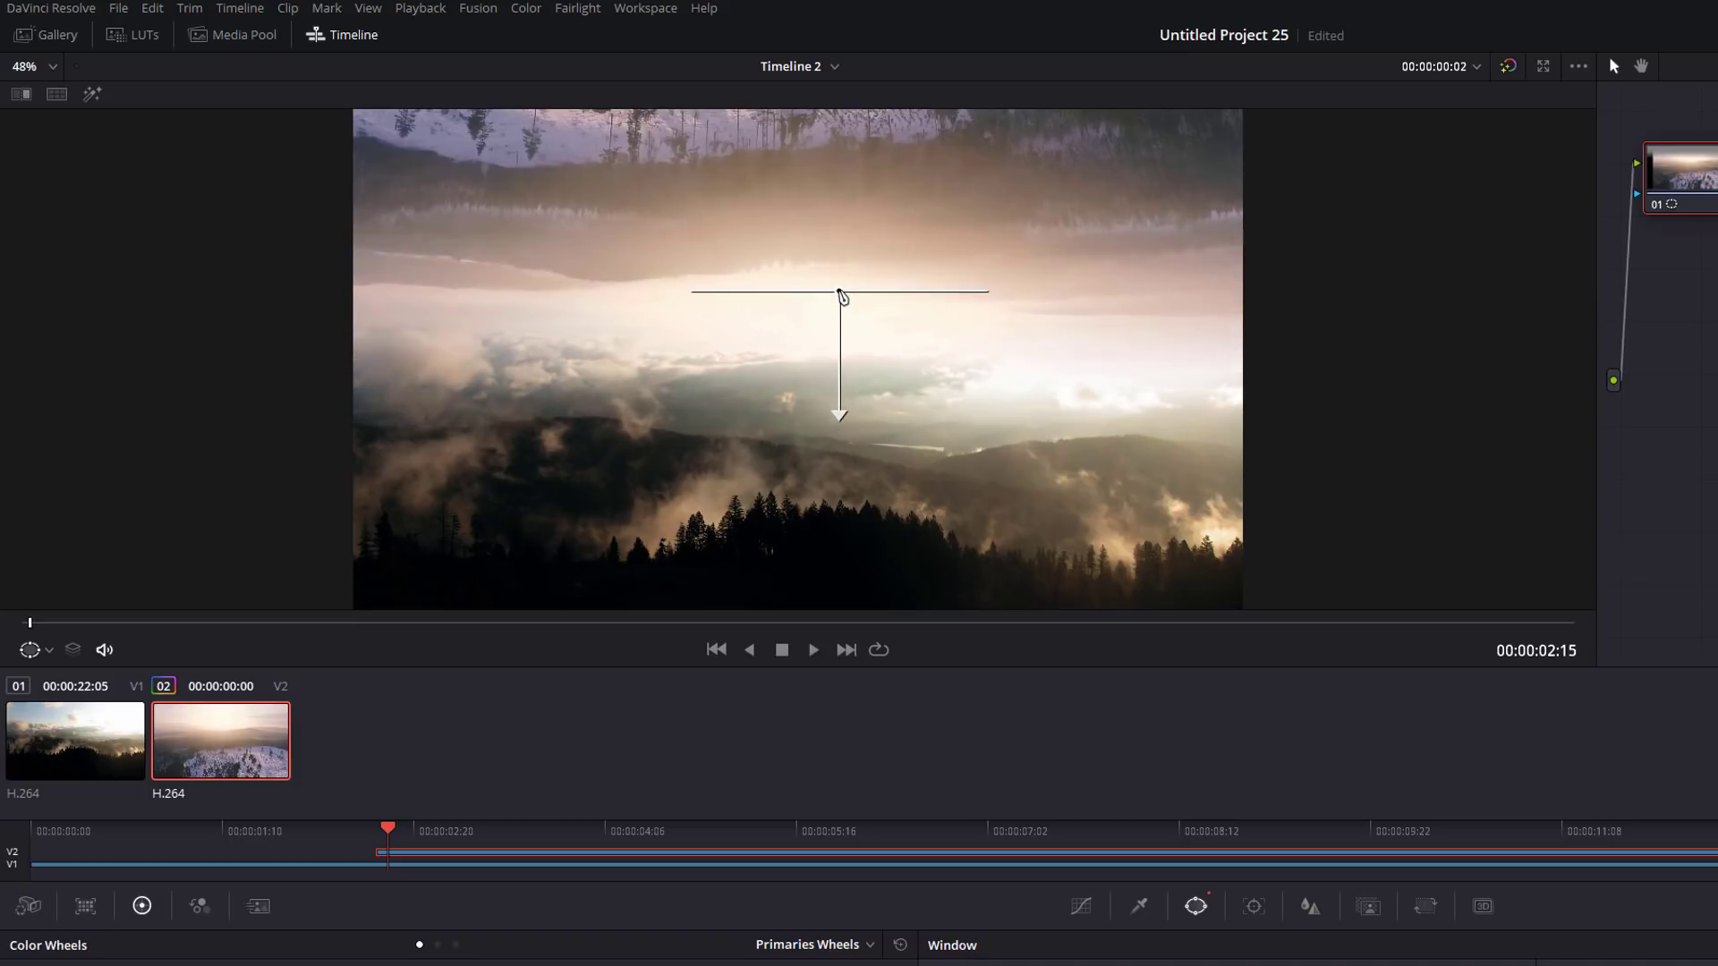
mouse_move(832, 416)
left_mouse_down()
mouse_move(835, 352)
mouse_move(834, 583)
mouse_move(838, 387)
left_mouse_up()
- Nudge the gradient slightly lower and tilt its line the other way for a shorter falloff
right_click(835, 385)
left_click(834, 371)
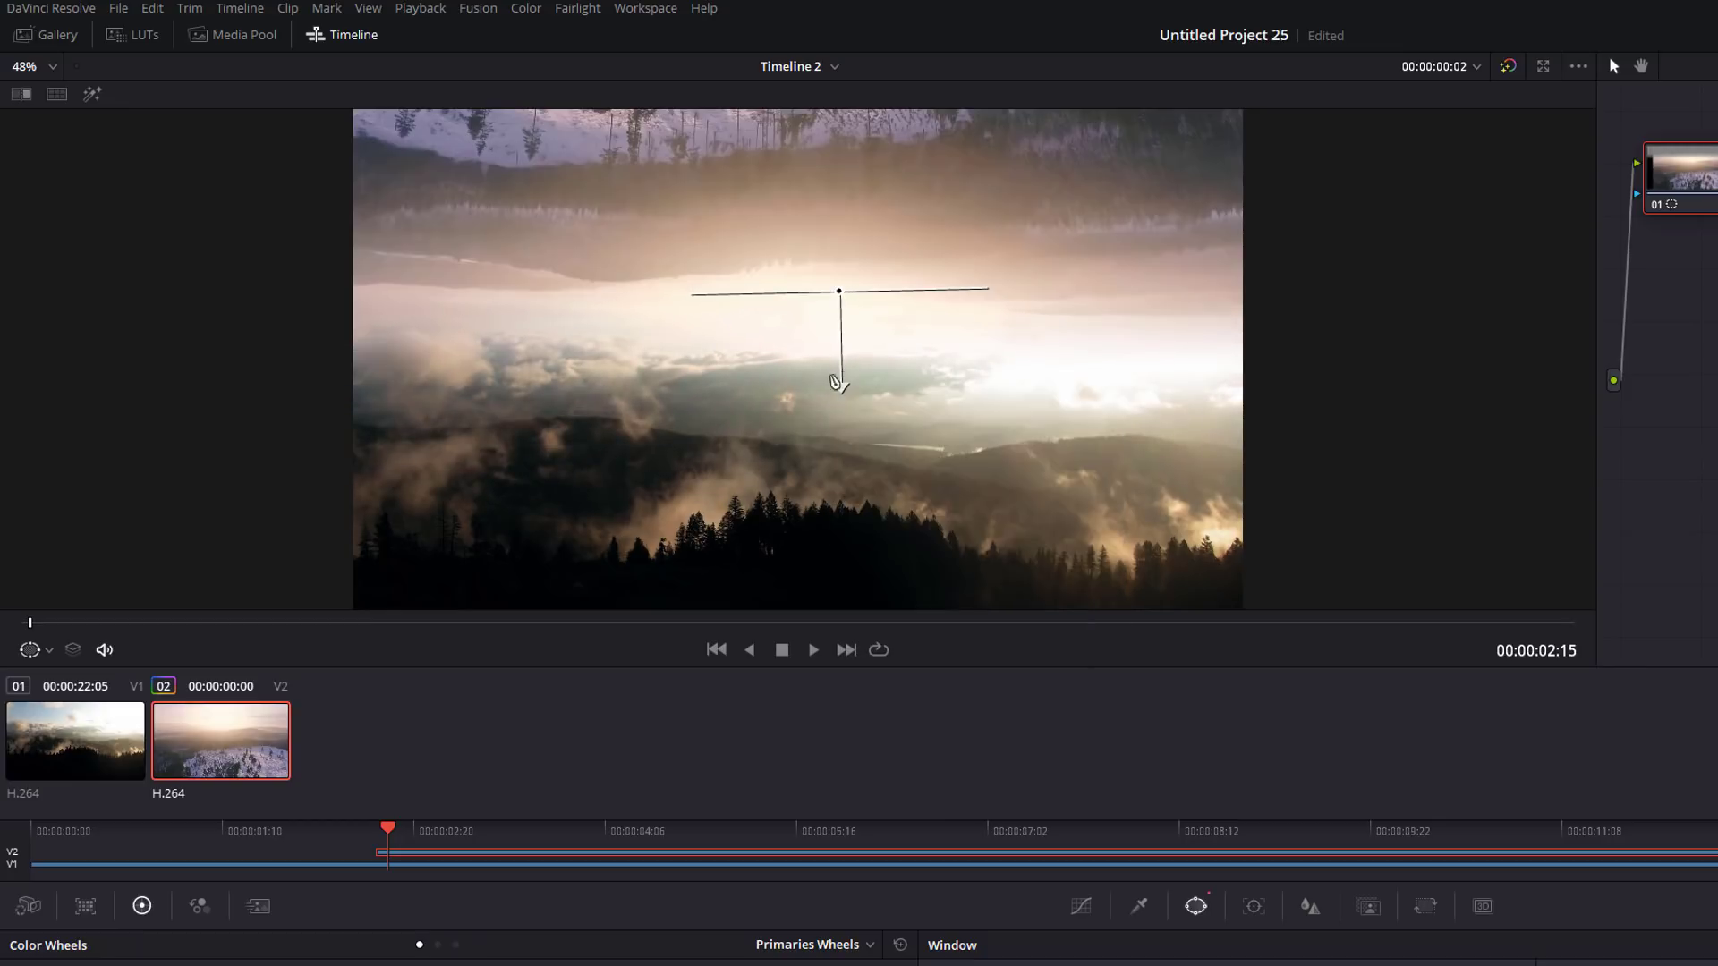
left_click_drag(839, 291, 840, 305)
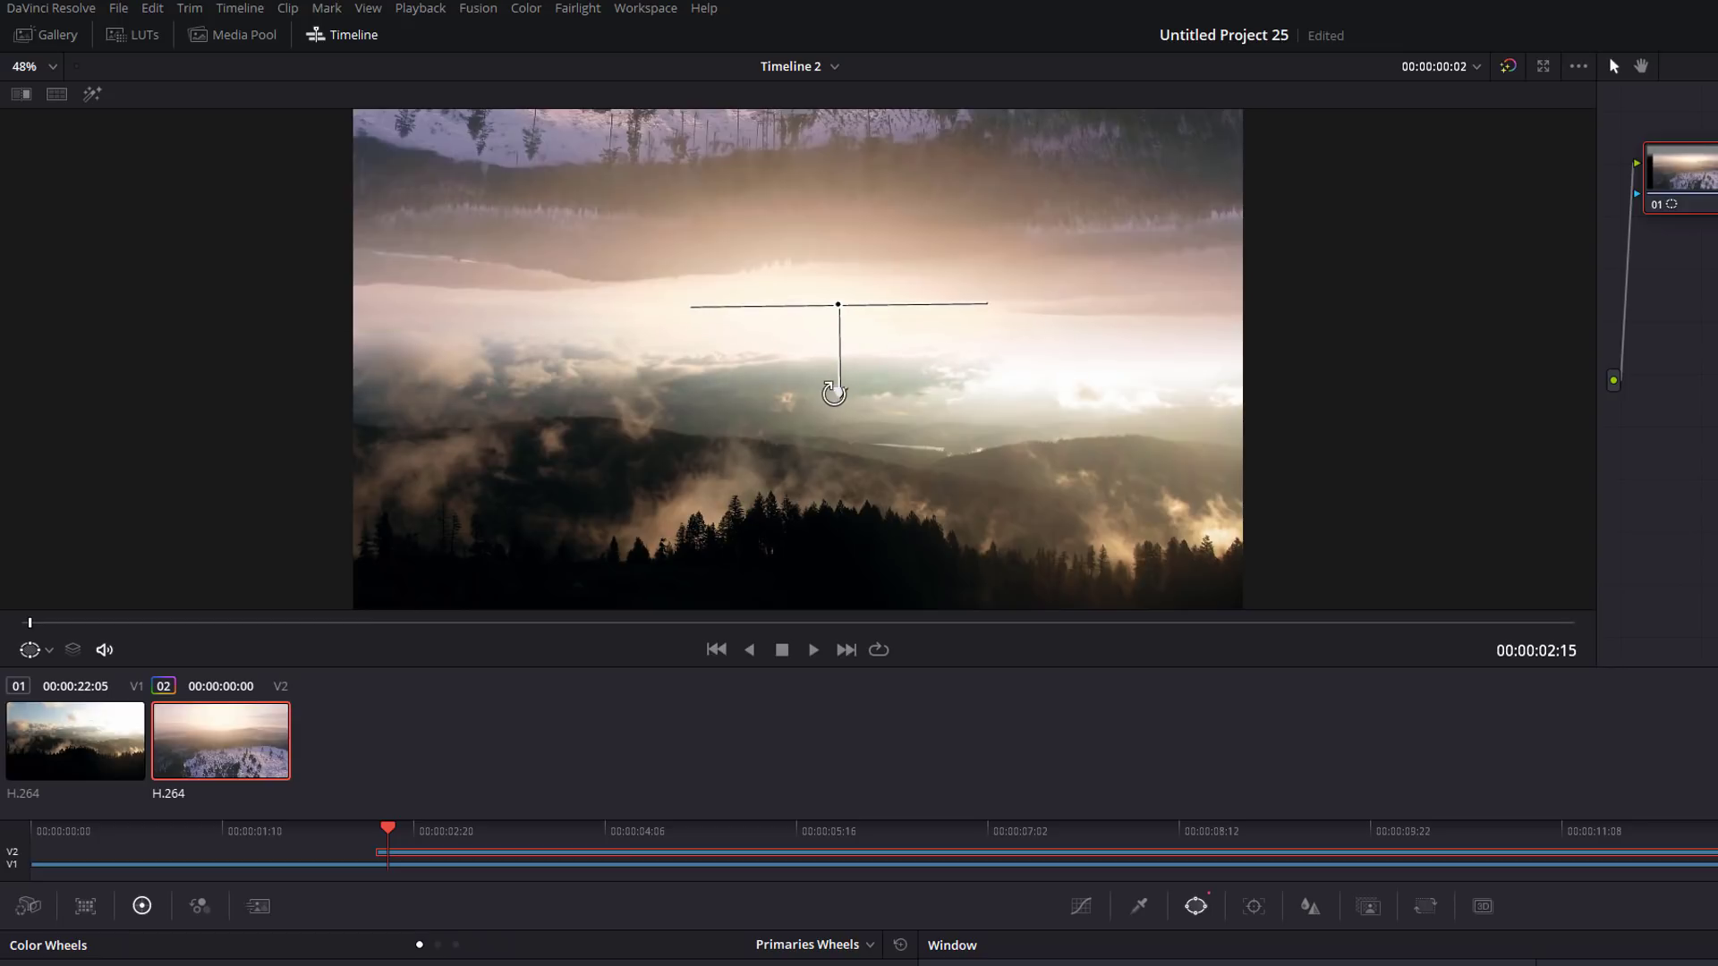
left_click_drag(833, 392, 836, 391)
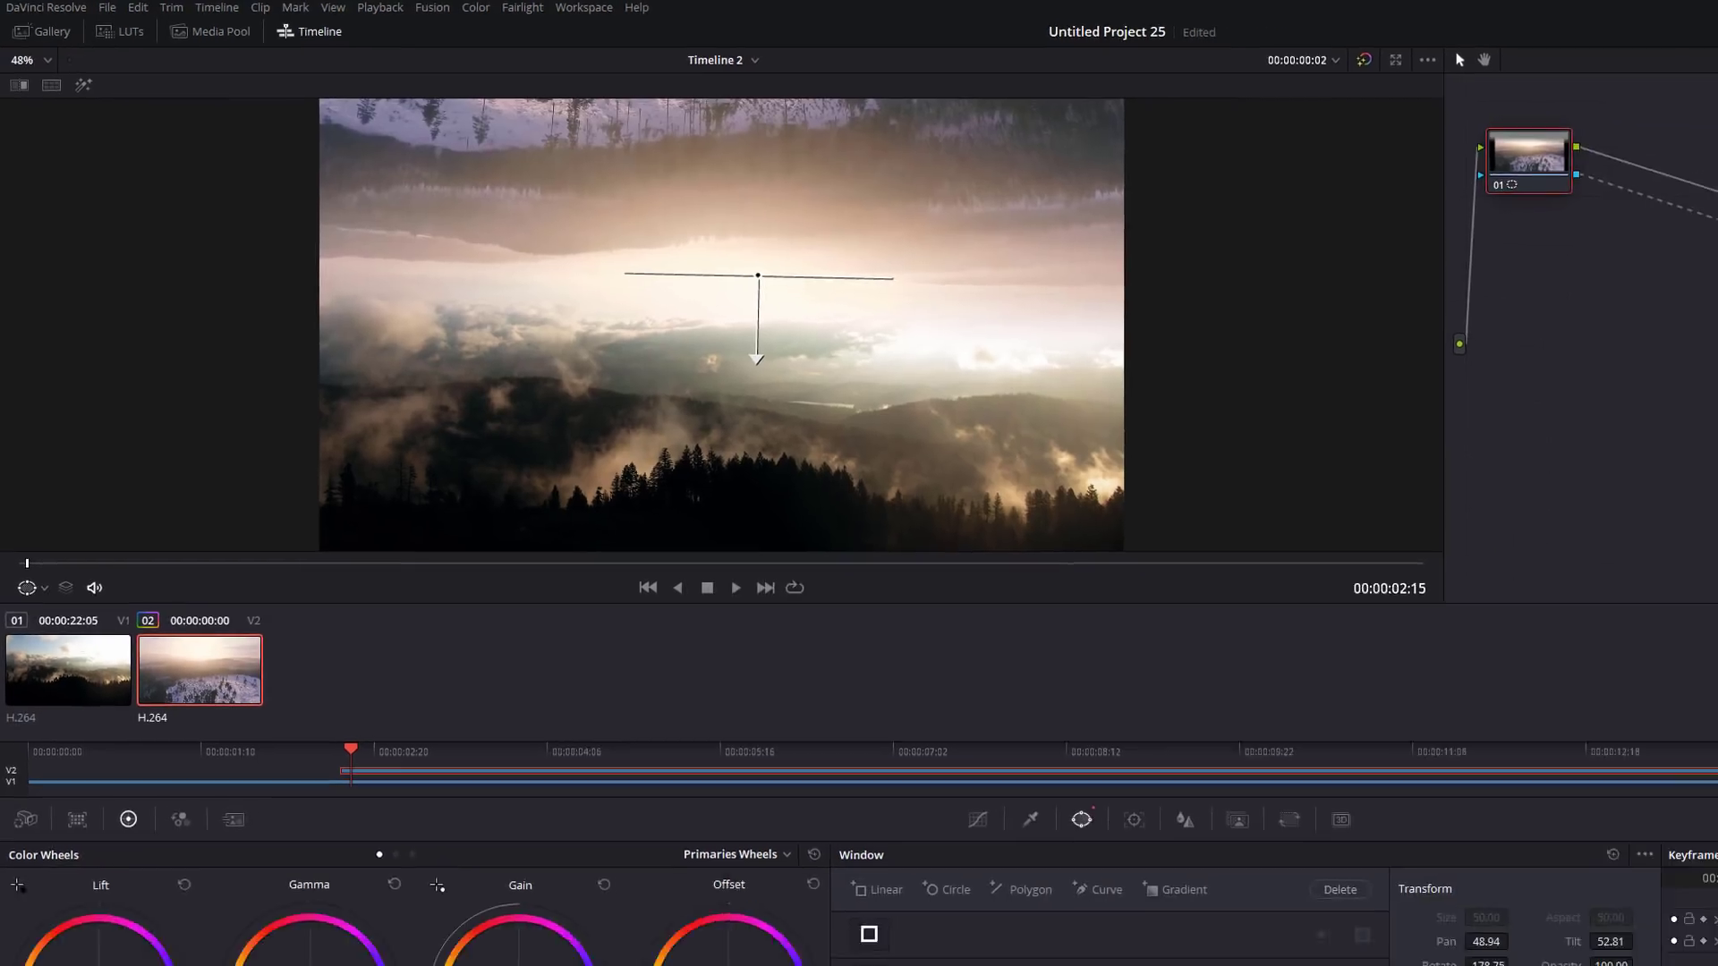
- On the Edit page, set the flipped V2 clip's Position Y to 382.000 to raise its sky
left_click(779, 950)
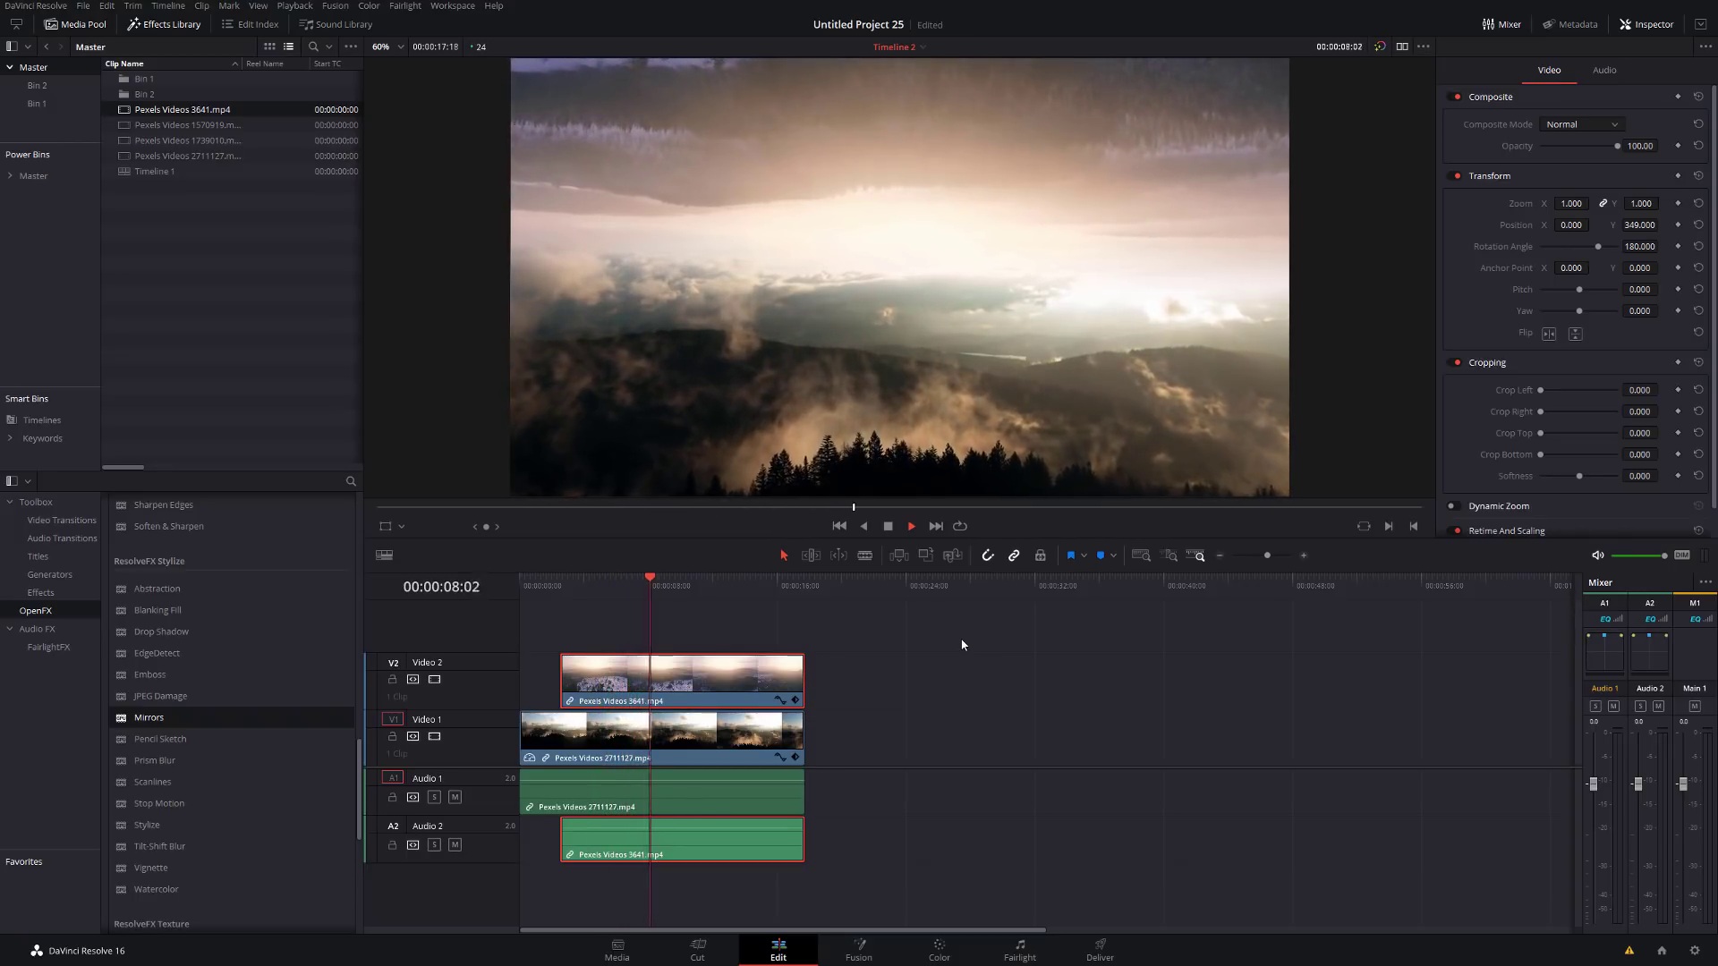
left_click(796, 678)
left_click(702, 699)
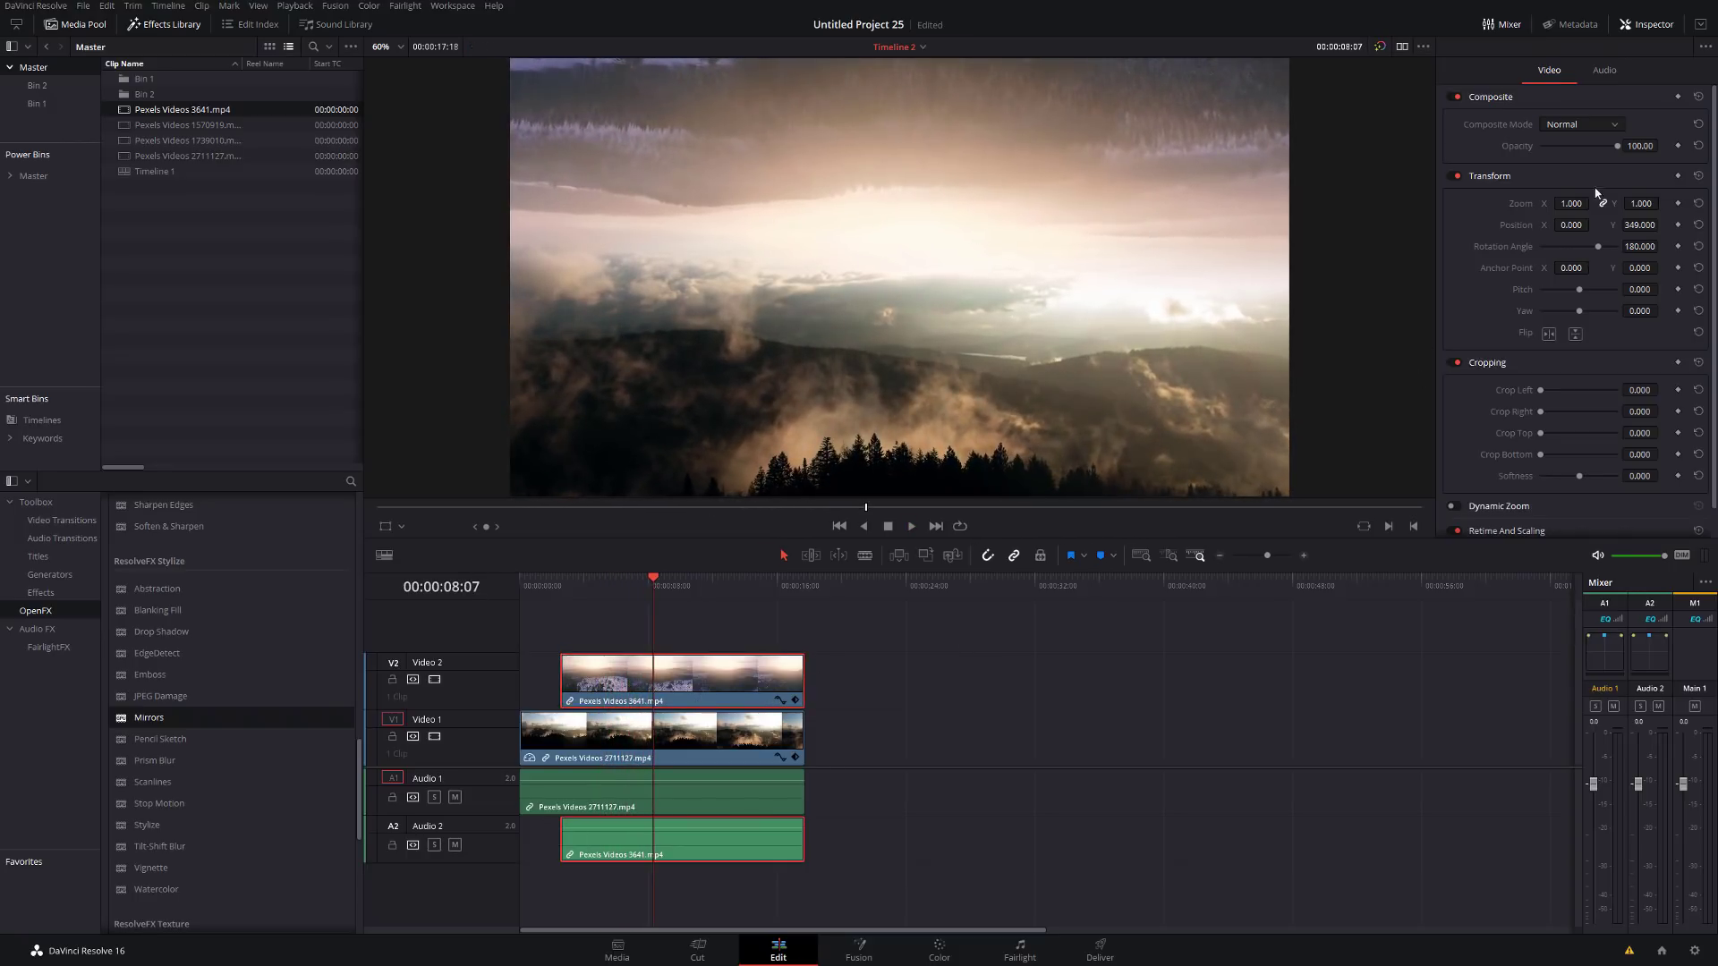
mouse_move(1633, 224)
left_mouse_down()
mouse_move(1597, 225)
mouse_move(1623, 225)
left_mouse_up()
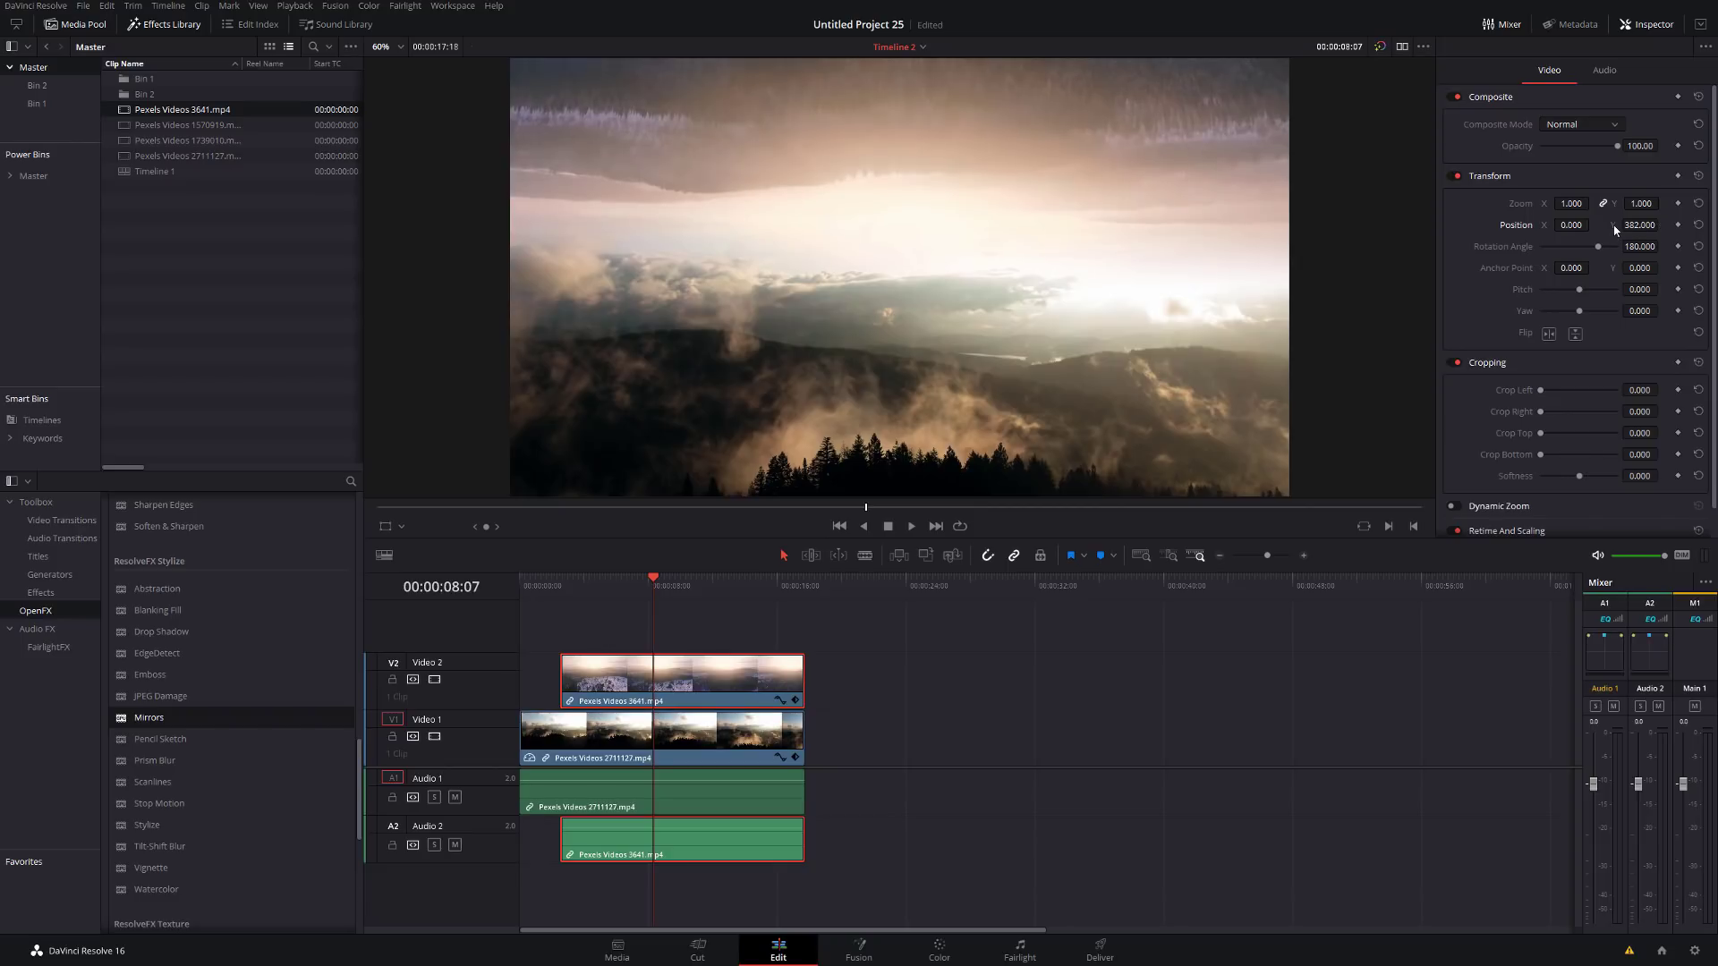